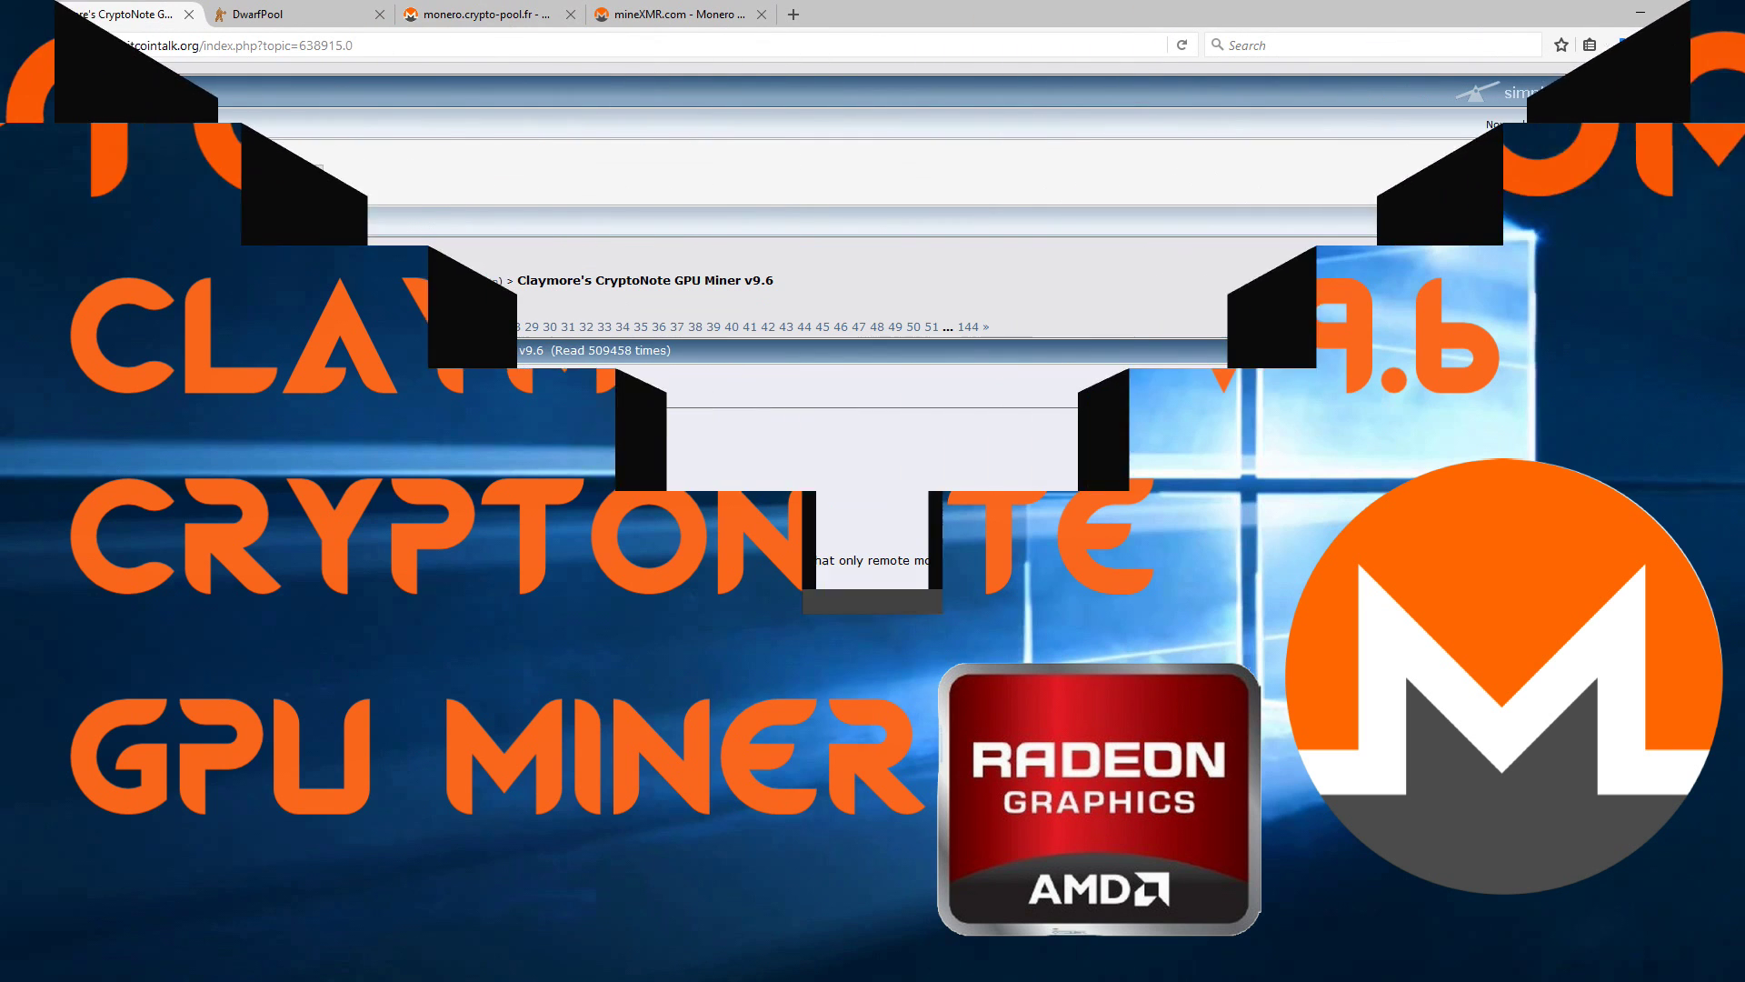
- Review the Claymore's CryptoNote GPU Miner v9.6 thread down to the command line options, examining the -a algorithm modes
{"action": "left_click_drag", "start_coordinate": [474, 376], "coordinate": [335, 380]}
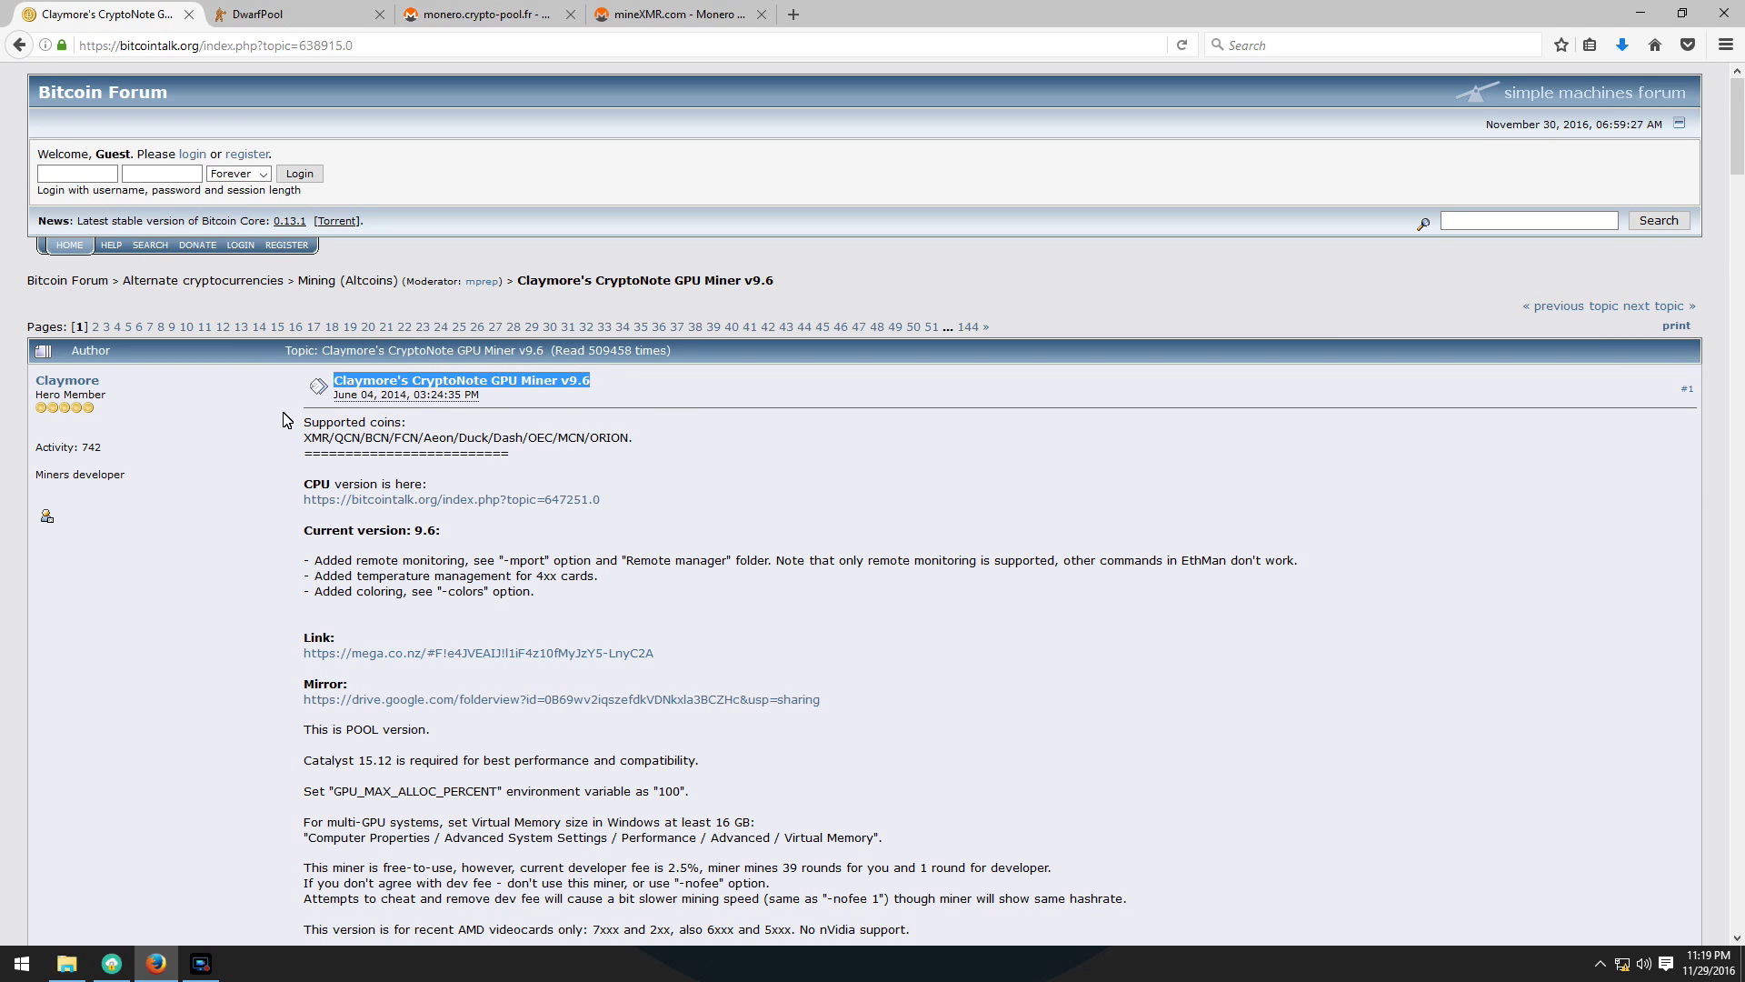
{"action": "scroll", "coordinate": [301, 529], "scroll_direction": "down", "scroll_amount": 3}
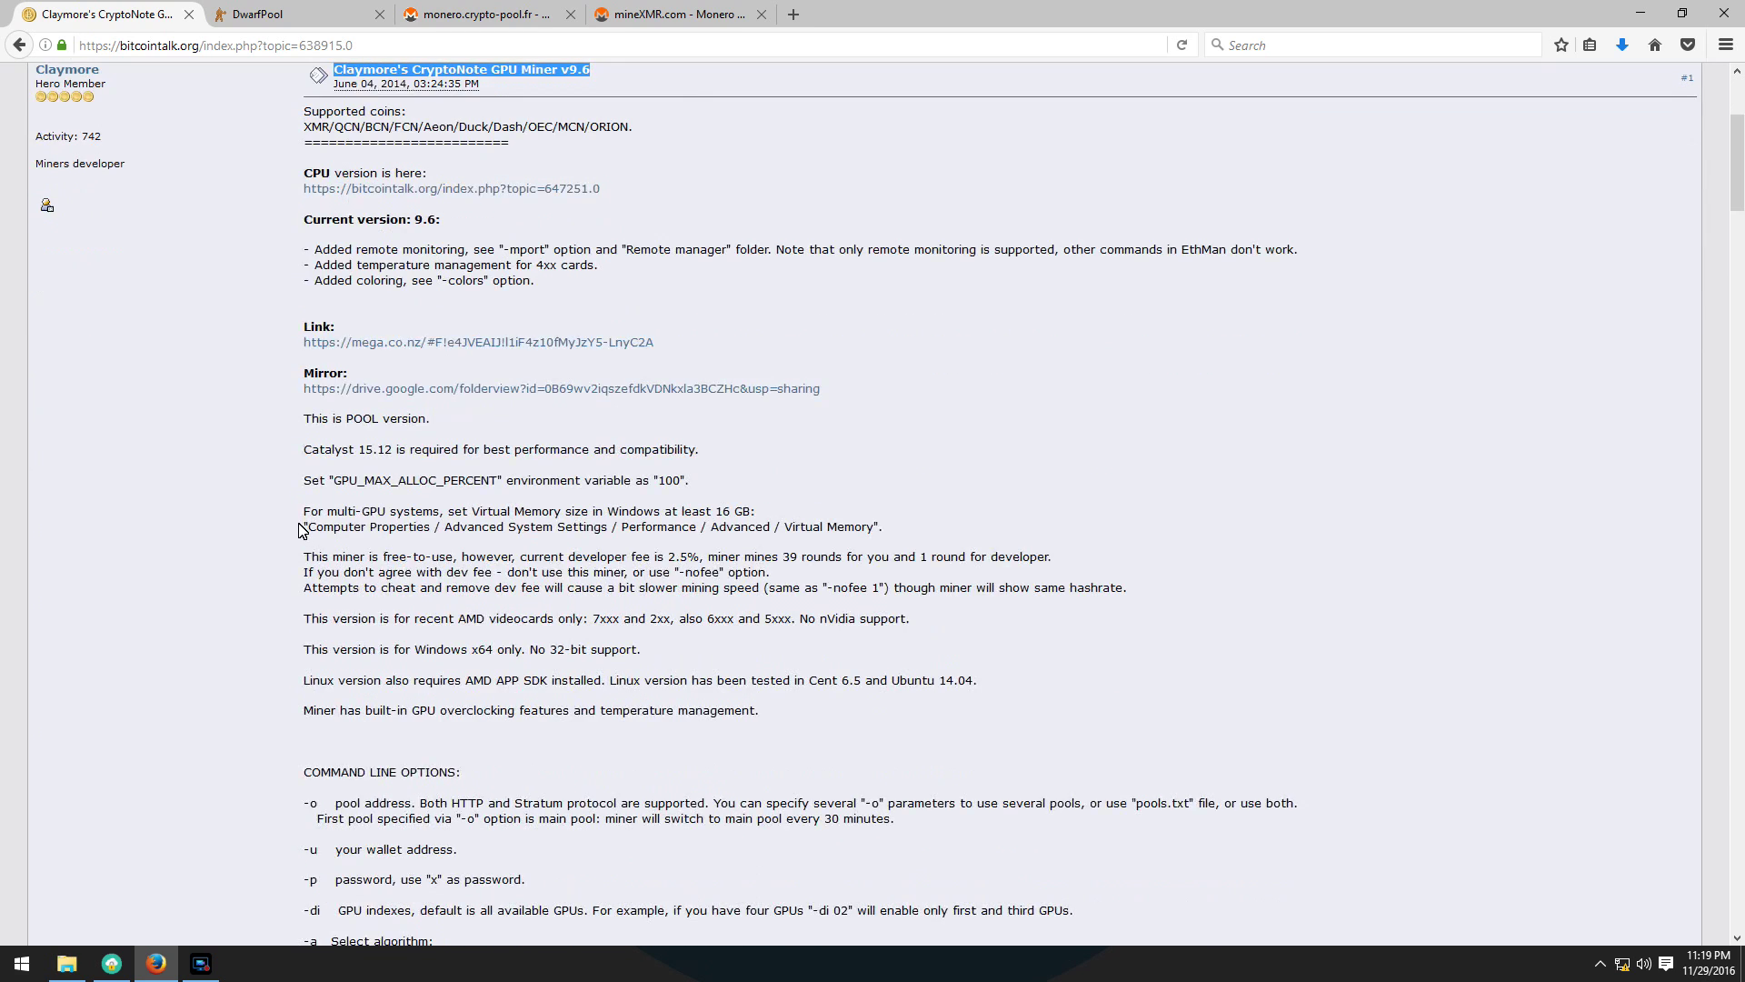
{"action": "scroll", "coordinate": [301, 530], "scroll_direction": "down", "scroll_amount": 1}
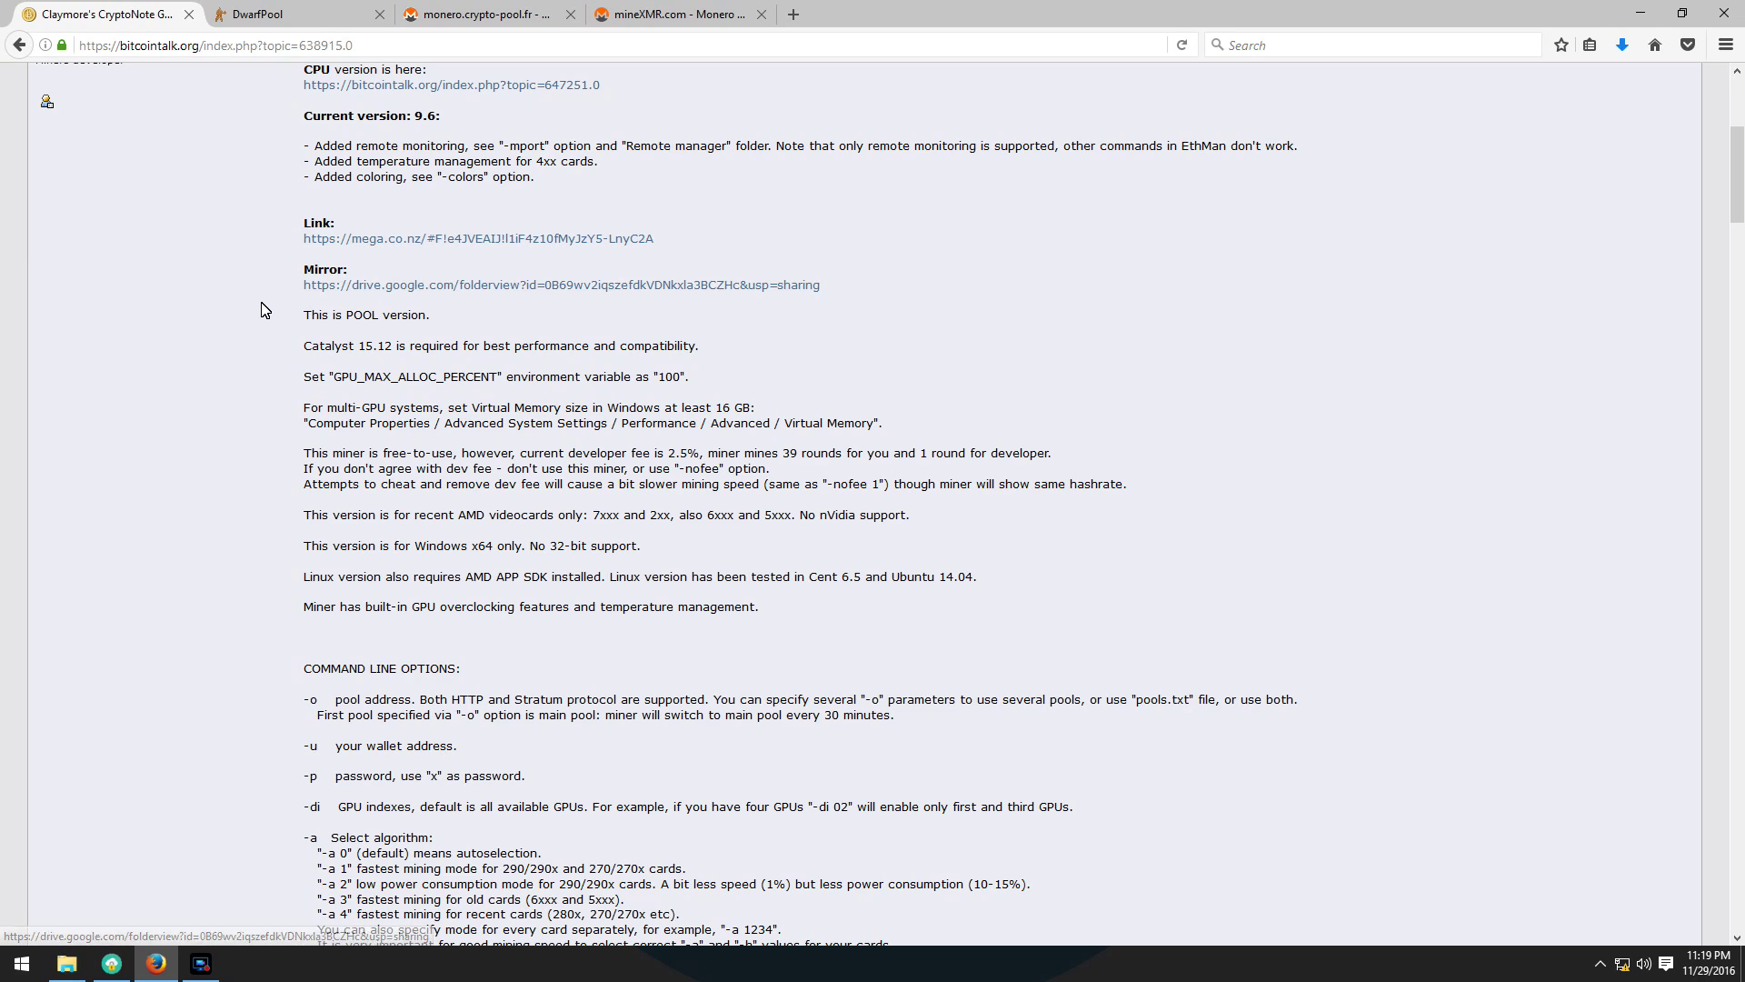
{"action": "scroll", "coordinate": [264, 309], "scroll_direction": "down", "scroll_amount": 10}
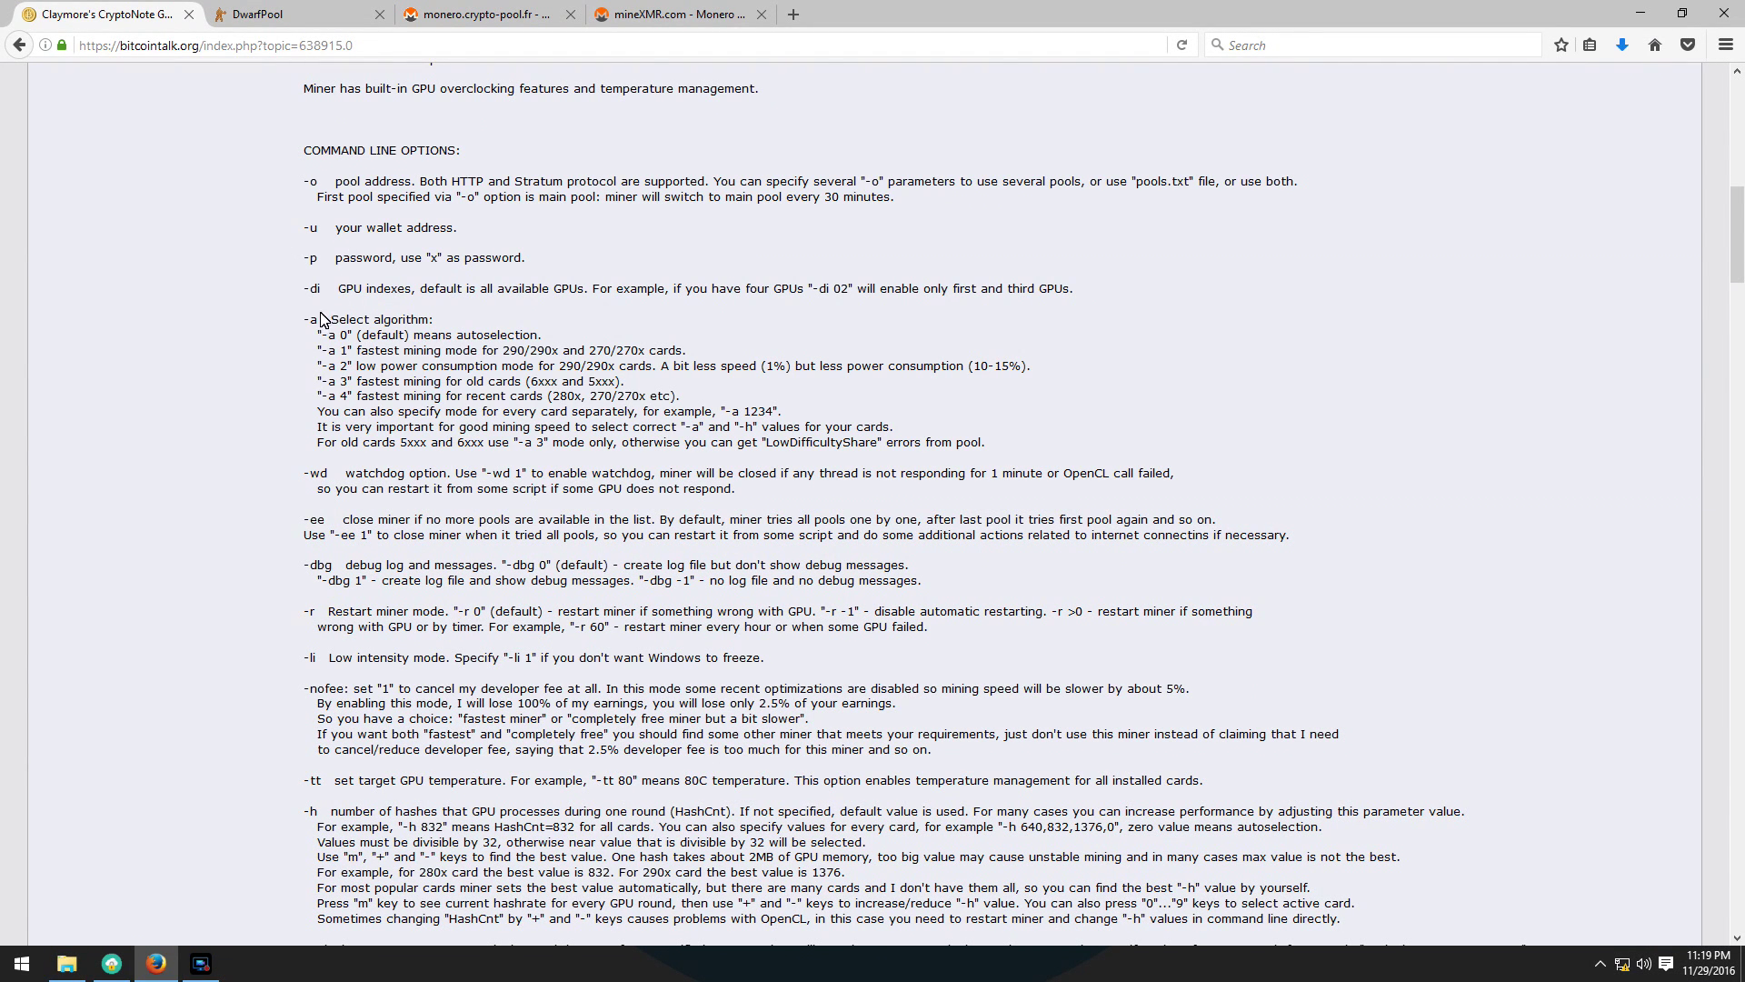
{"action": "left_click_drag", "start_coordinate": [303, 179], "coordinate": [529, 373]}
{"action": "left_click", "coordinate": [529, 373]}
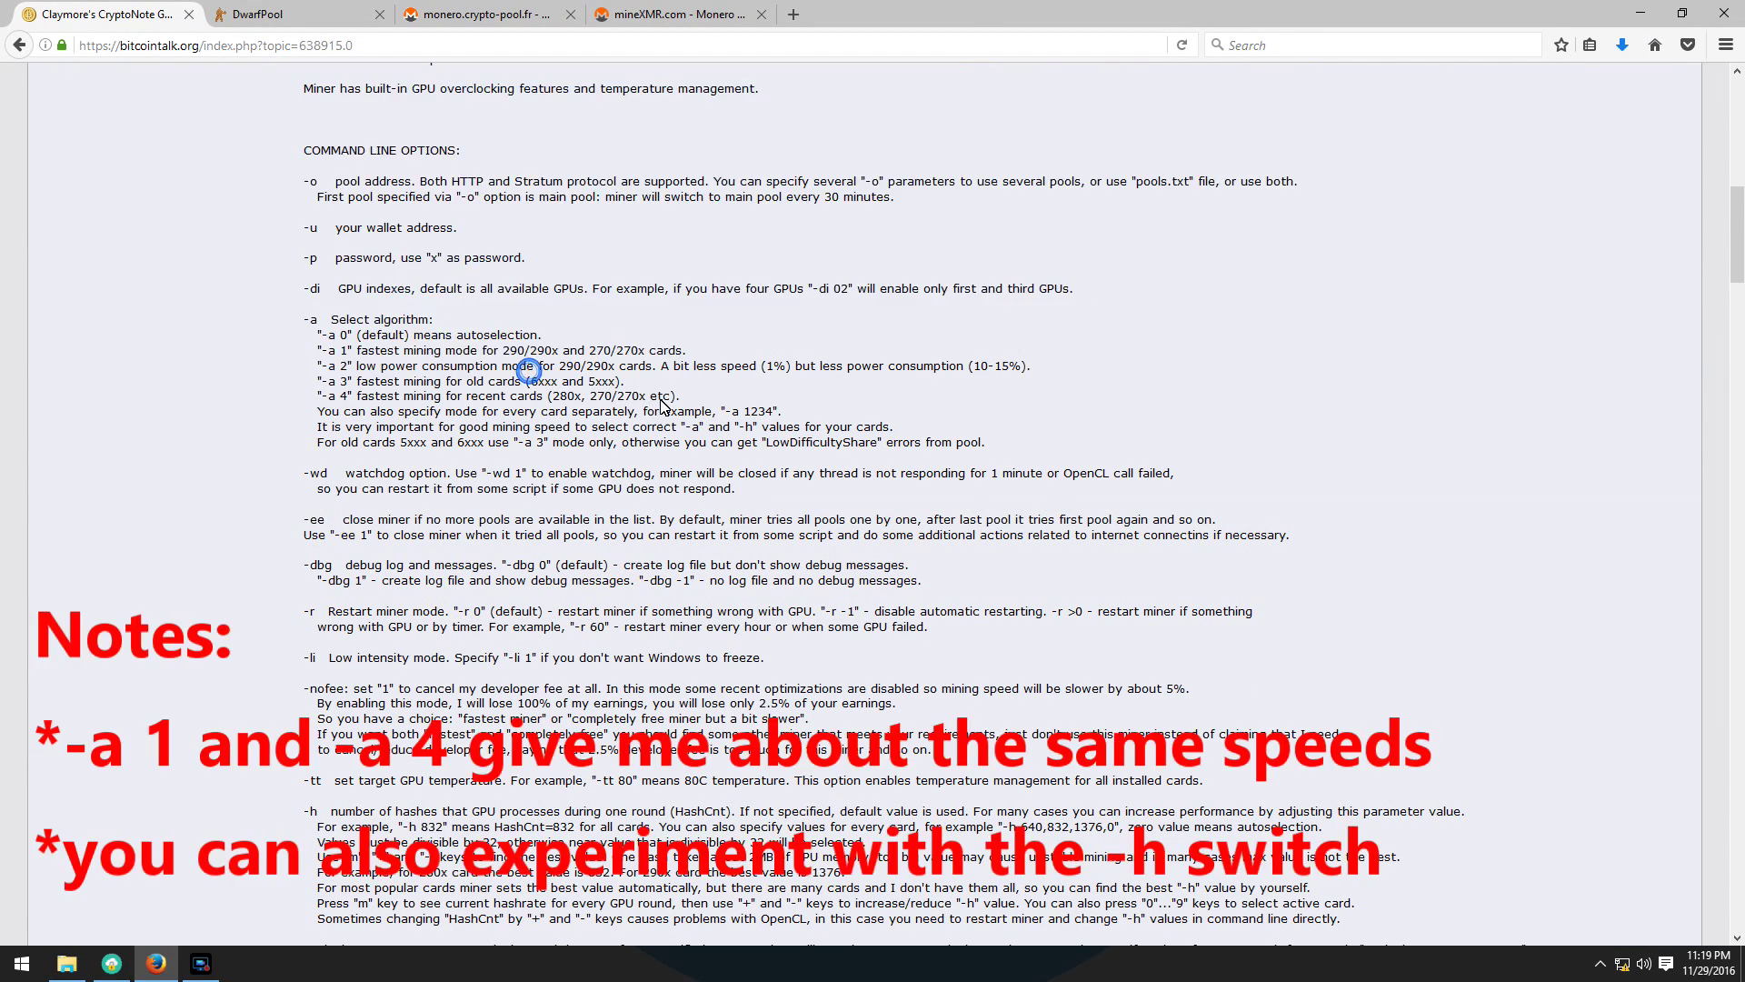
{"action": "left_click_drag", "start_coordinate": [680, 397], "coordinate": [308, 323]}
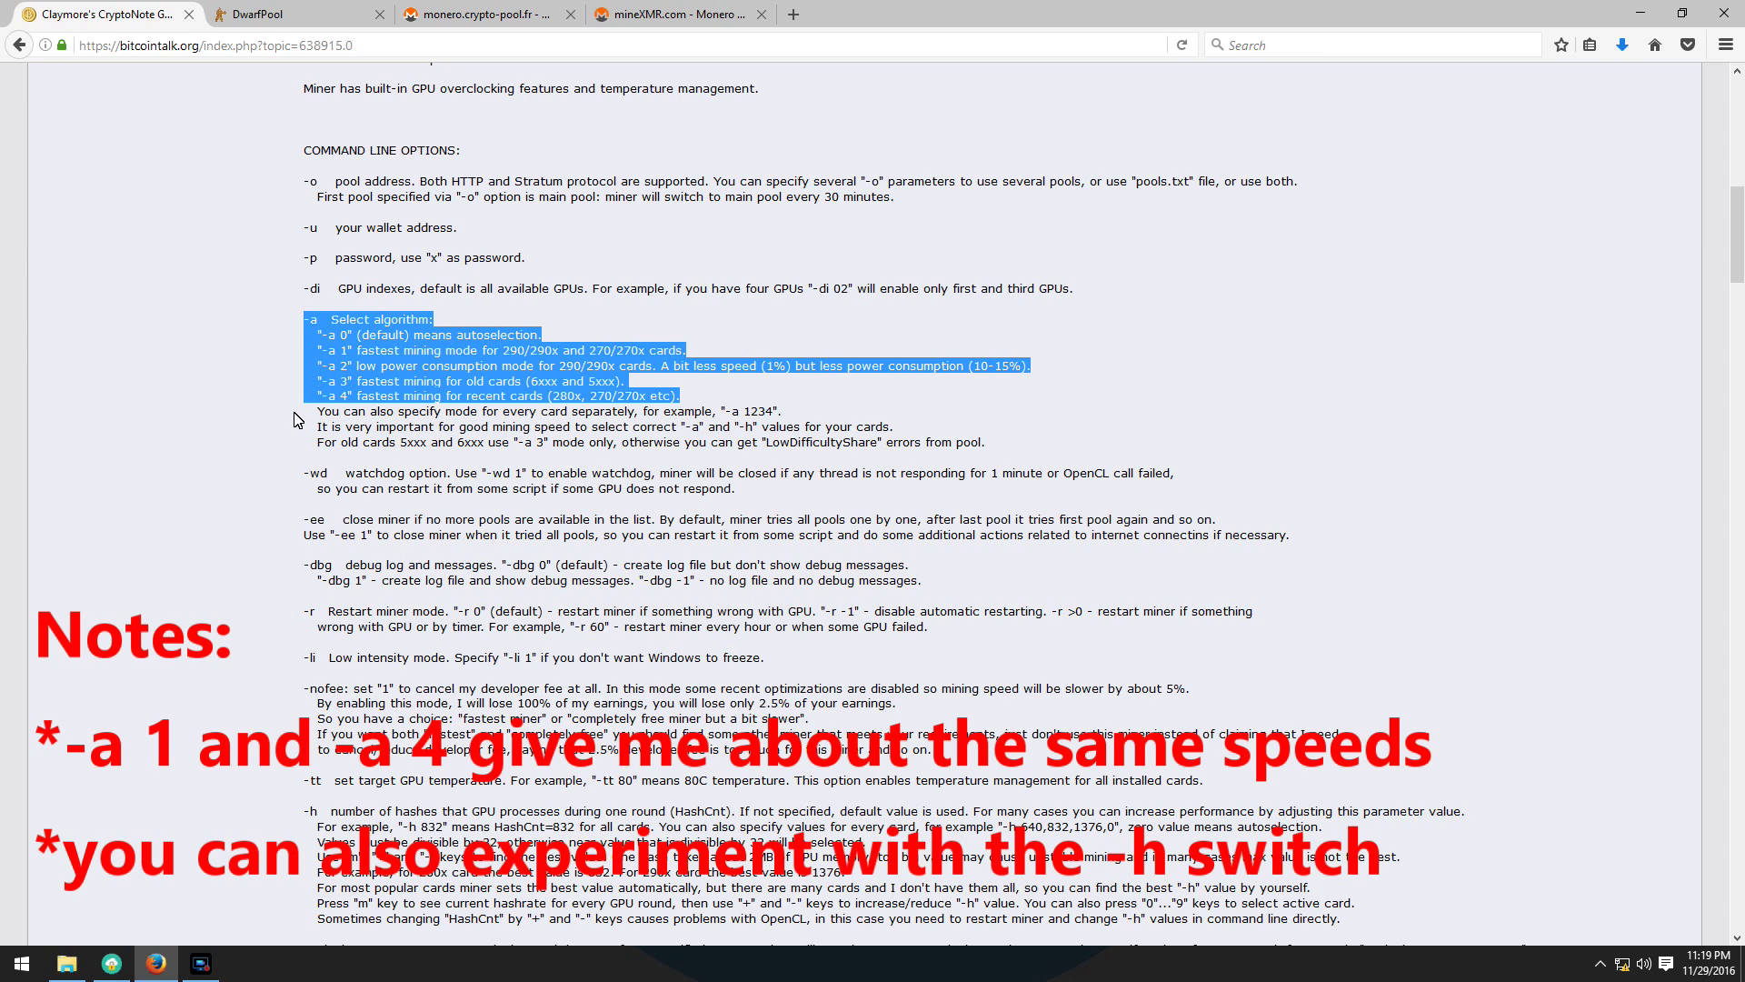
{"action": "left_click_drag", "start_coordinate": [298, 401], "coordinate": [684, 402]}
{"action": "left_click", "coordinate": [591, 406]}
- Read the failover section on specifying several pools, and return to the download links of the miner thread
{"action": "scroll", "coordinate": [589, 406], "scroll_direction": "down", "scroll_amount": 10}
{"action": "scroll", "coordinate": [586, 406], "scroll_direction": "down", "scroll_amount": 2}
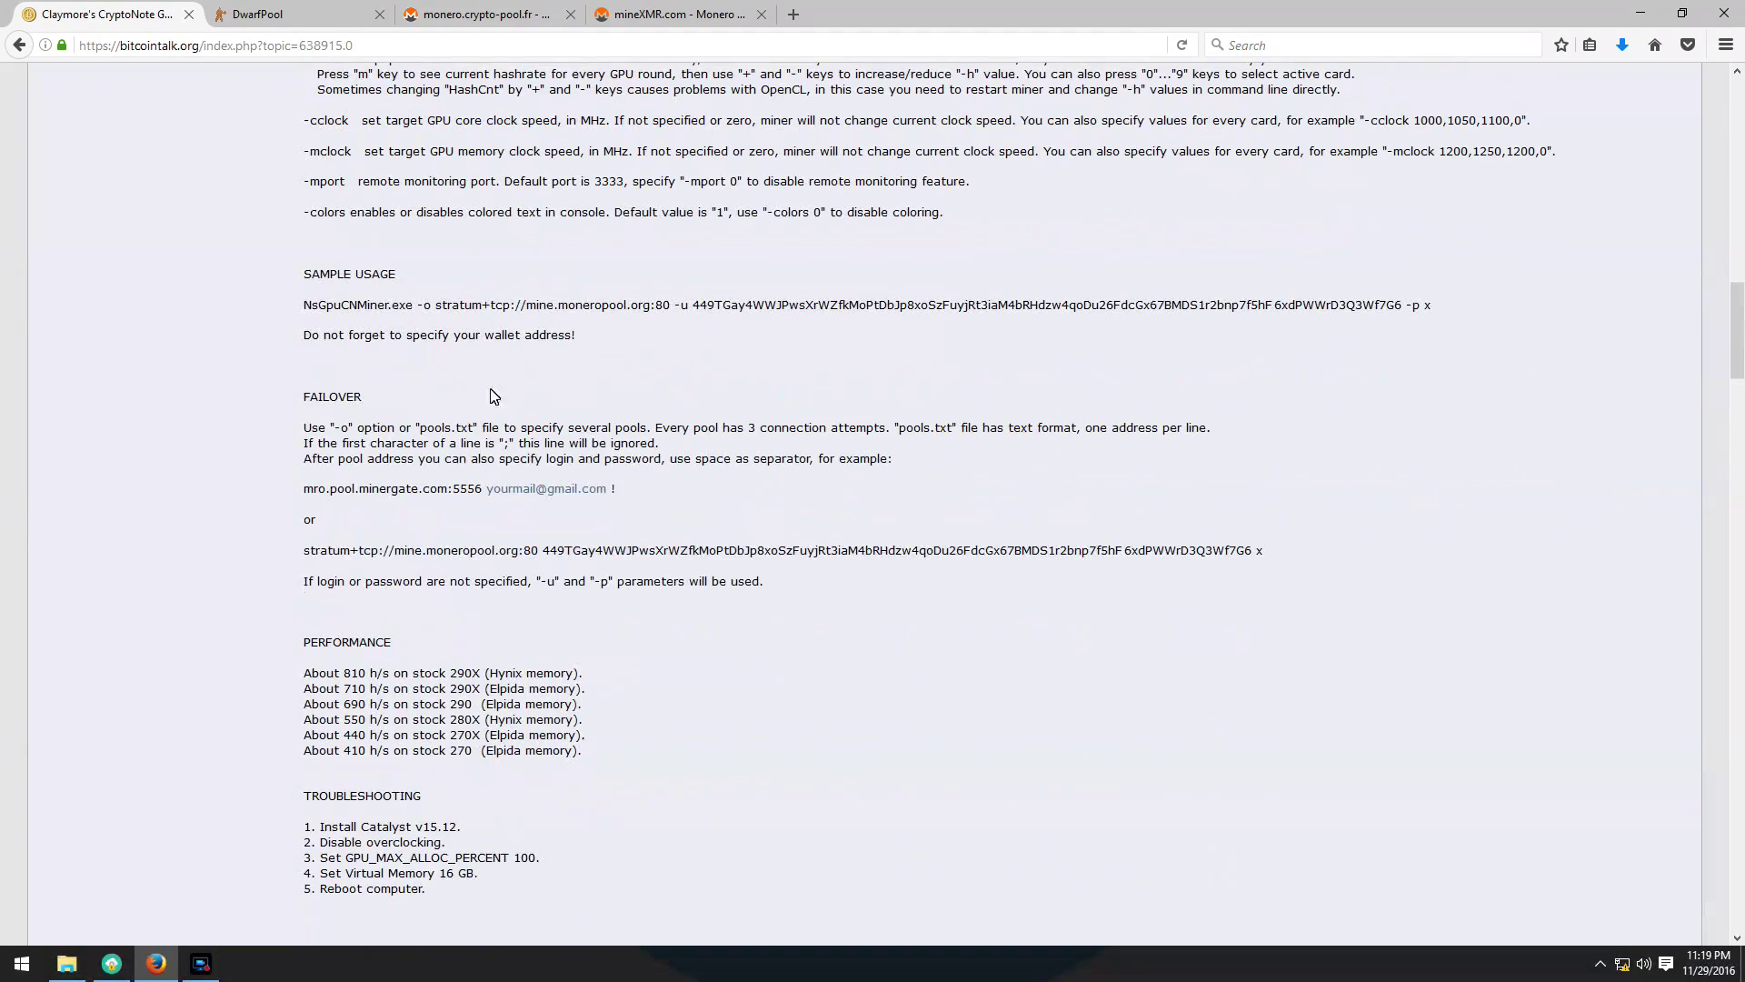
{"action": "left_click_drag", "start_coordinate": [304, 427], "coordinate": [651, 440]}
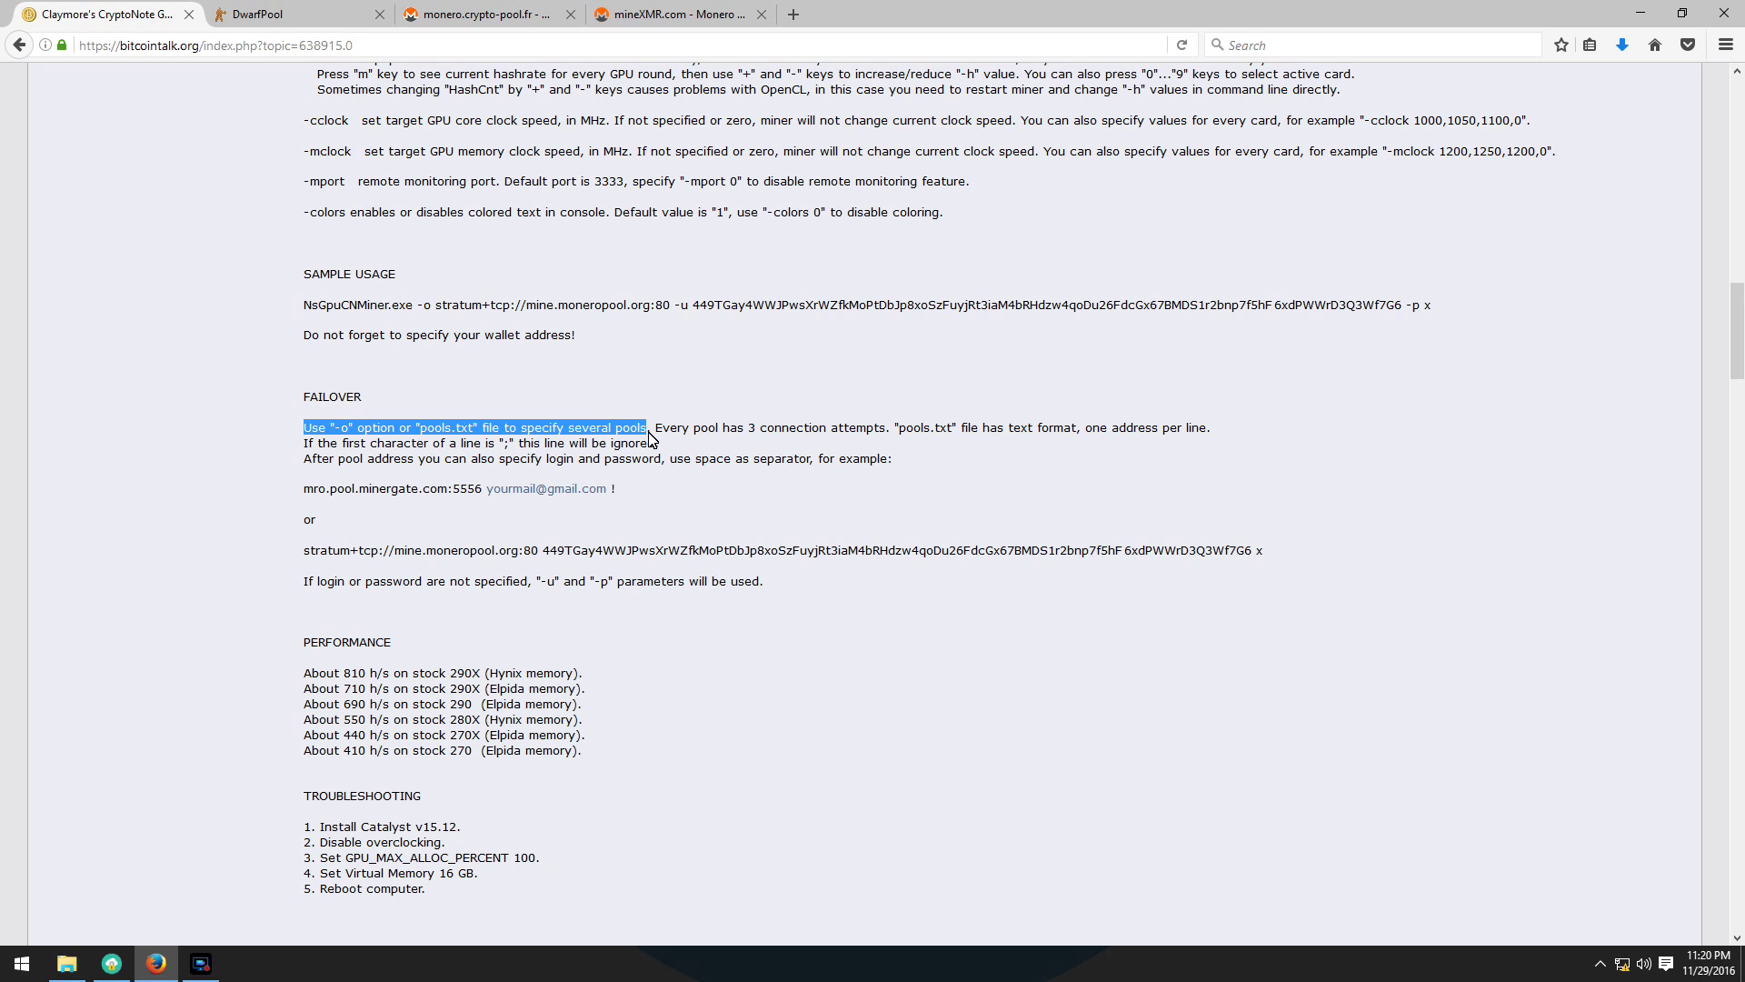
{"action": "left_click", "coordinate": [651, 440]}
{"action": "scroll", "coordinate": [591, 545], "scroll_direction": "up", "scroll_amount": 20}
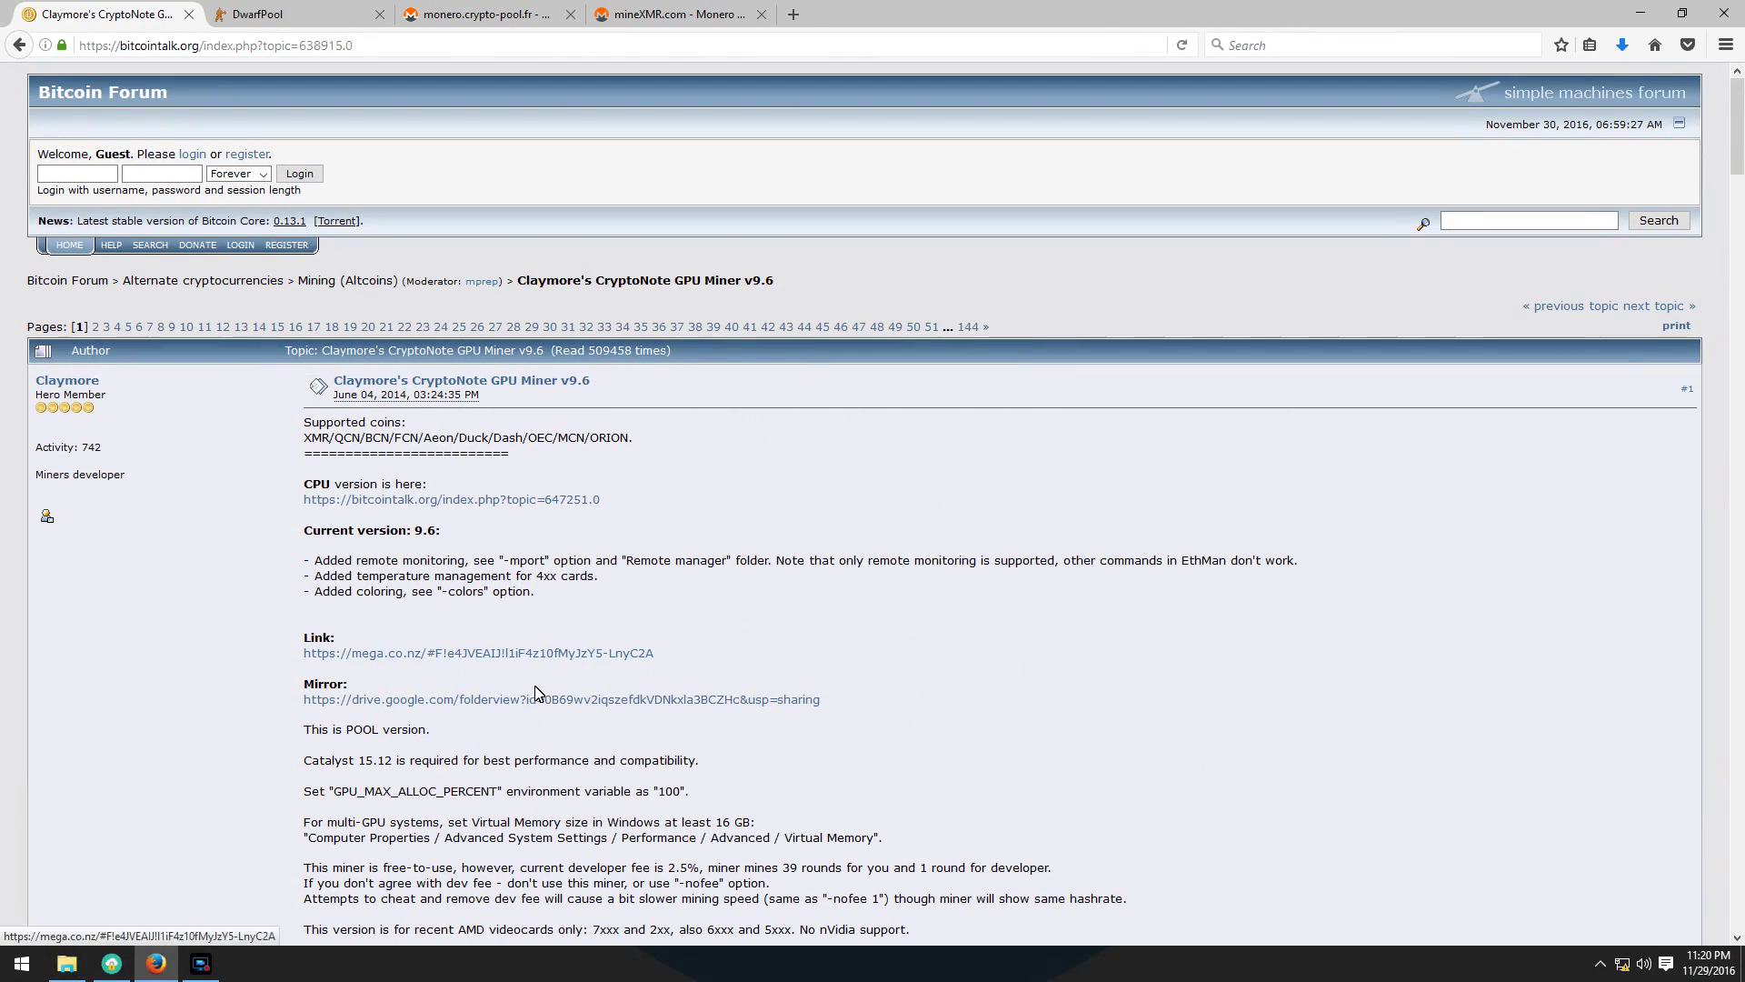
- Restore the browser to a smaller window and extract the Claymore CryptoNote GPU Miner v9.6 zip into its suggested folder on the Mining (E:) drive
{"action": "double_click", "coordinate": [1346, 34]}
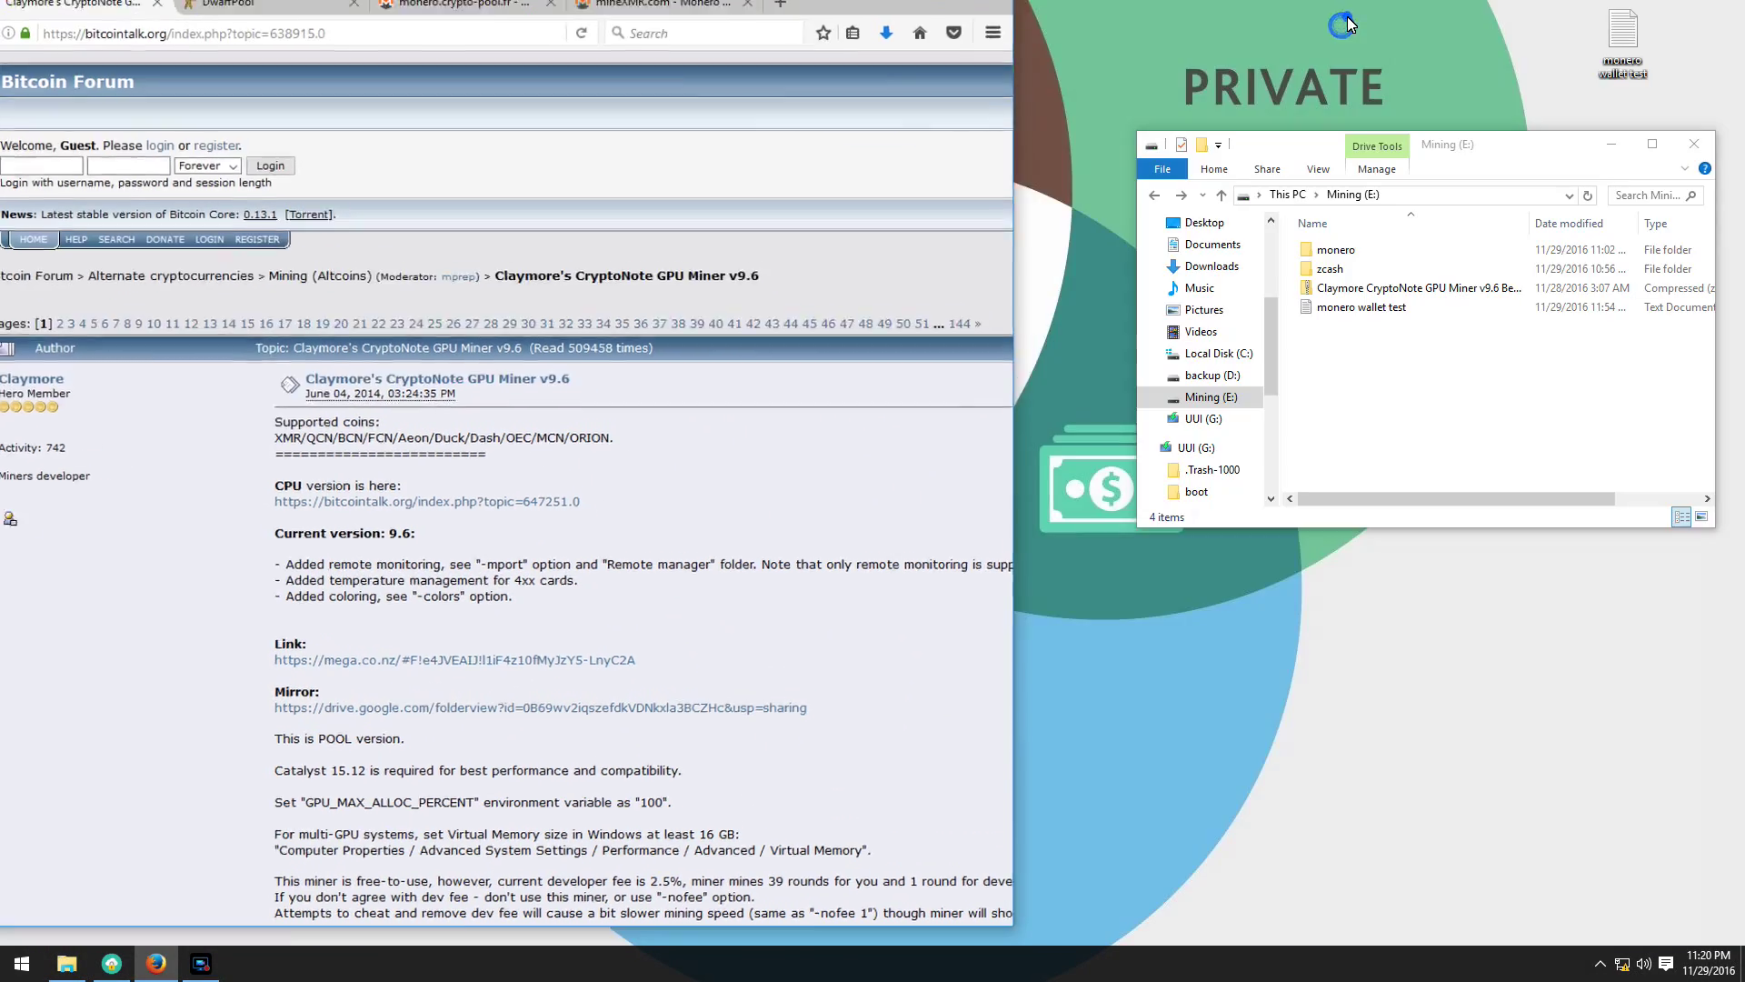
{"action": "right_click", "coordinate": [1340, 285]}
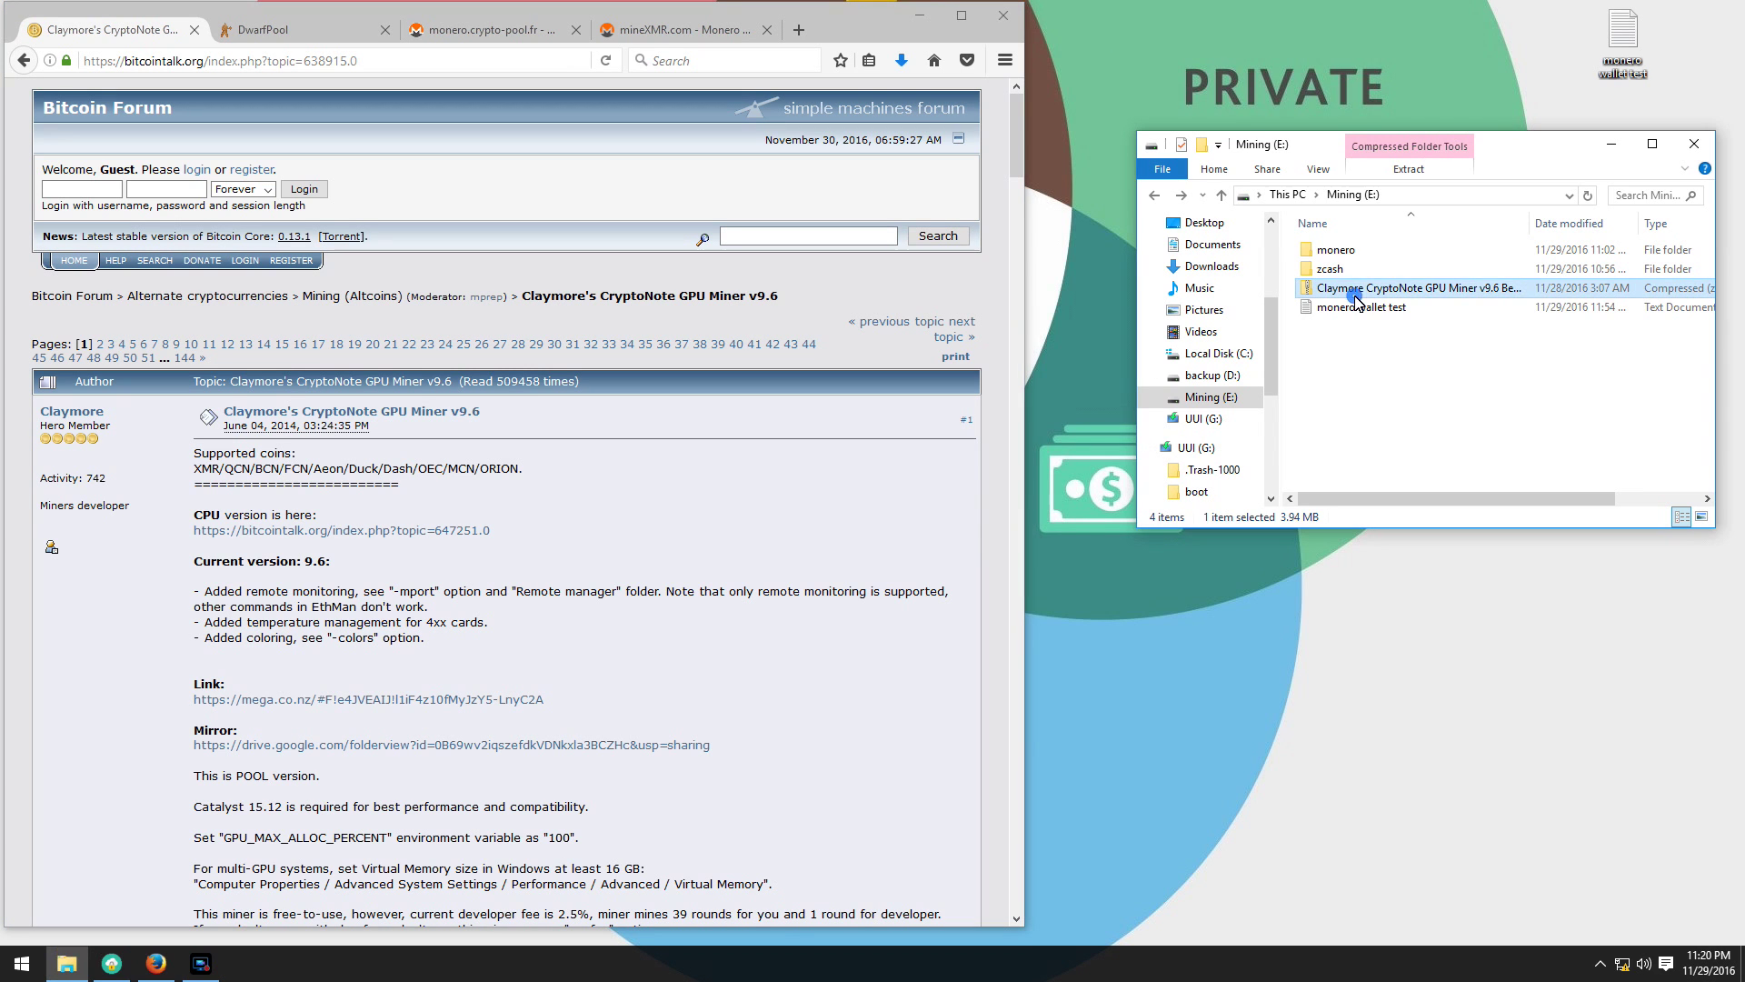
{"action": "left_click", "coordinate": [1395, 362]}
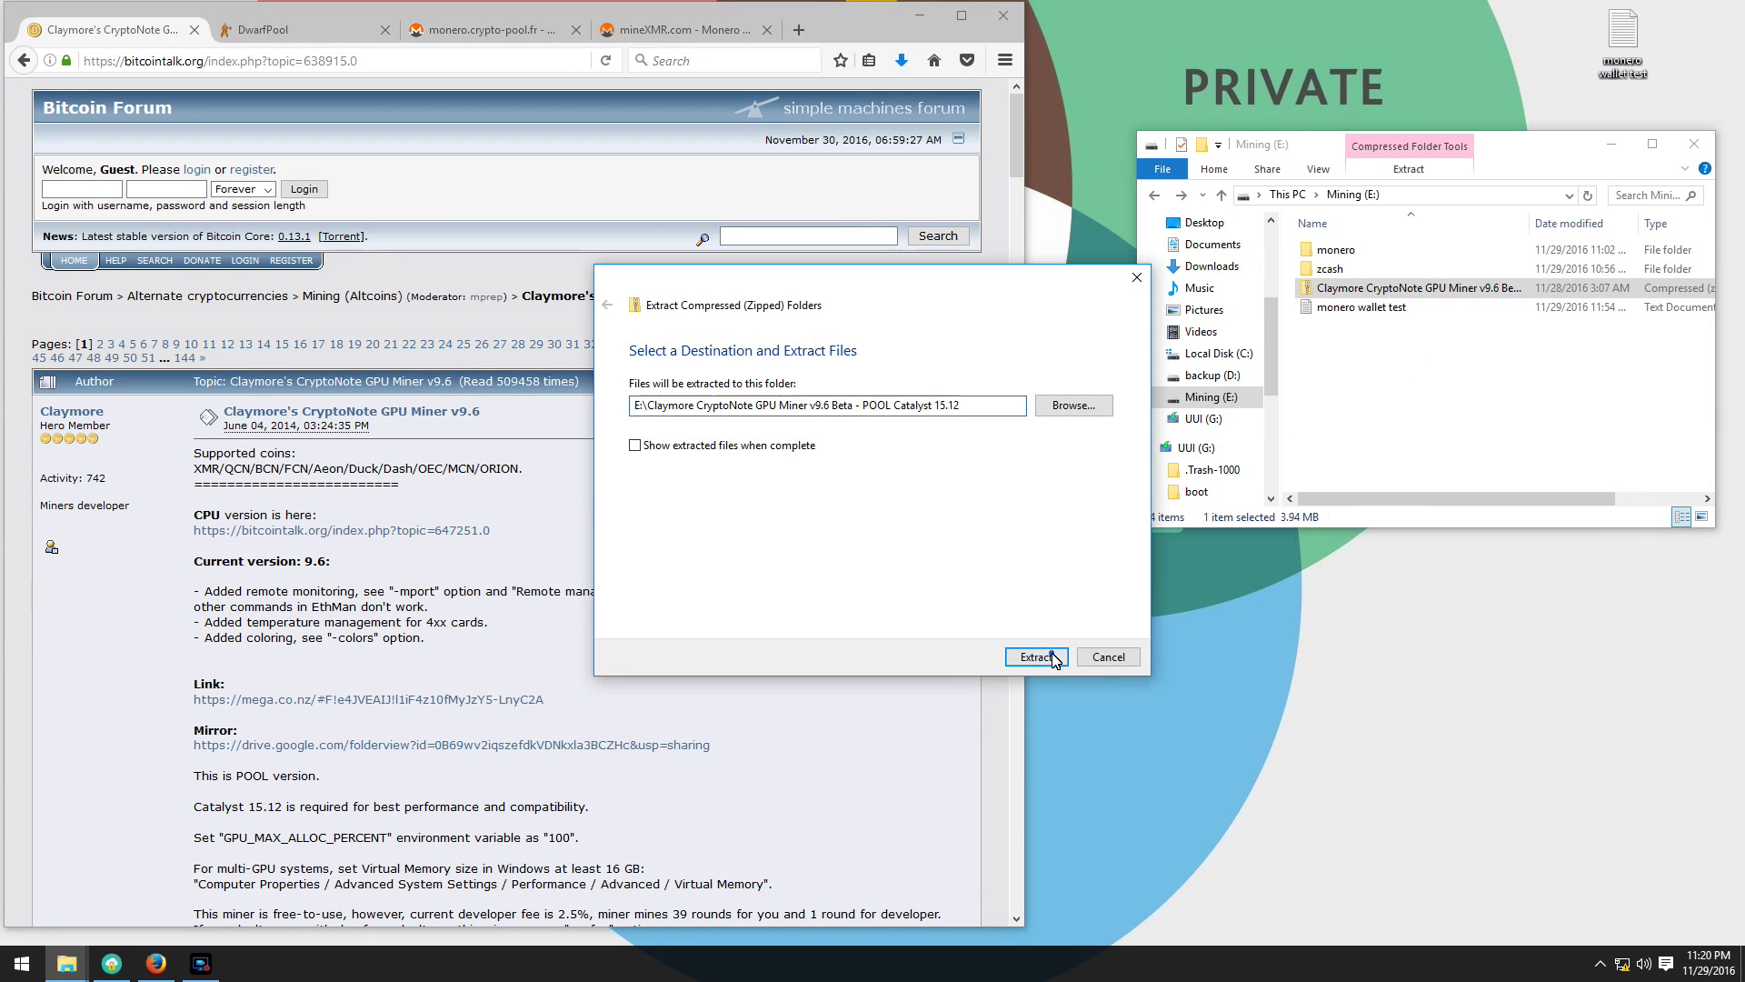
{"action": "left_click", "coordinate": [1036, 656]}
- Open the monero wallet test text file, narrow its window and move it clear of the folder window
{"action": "double_click", "coordinate": [1336, 312]}
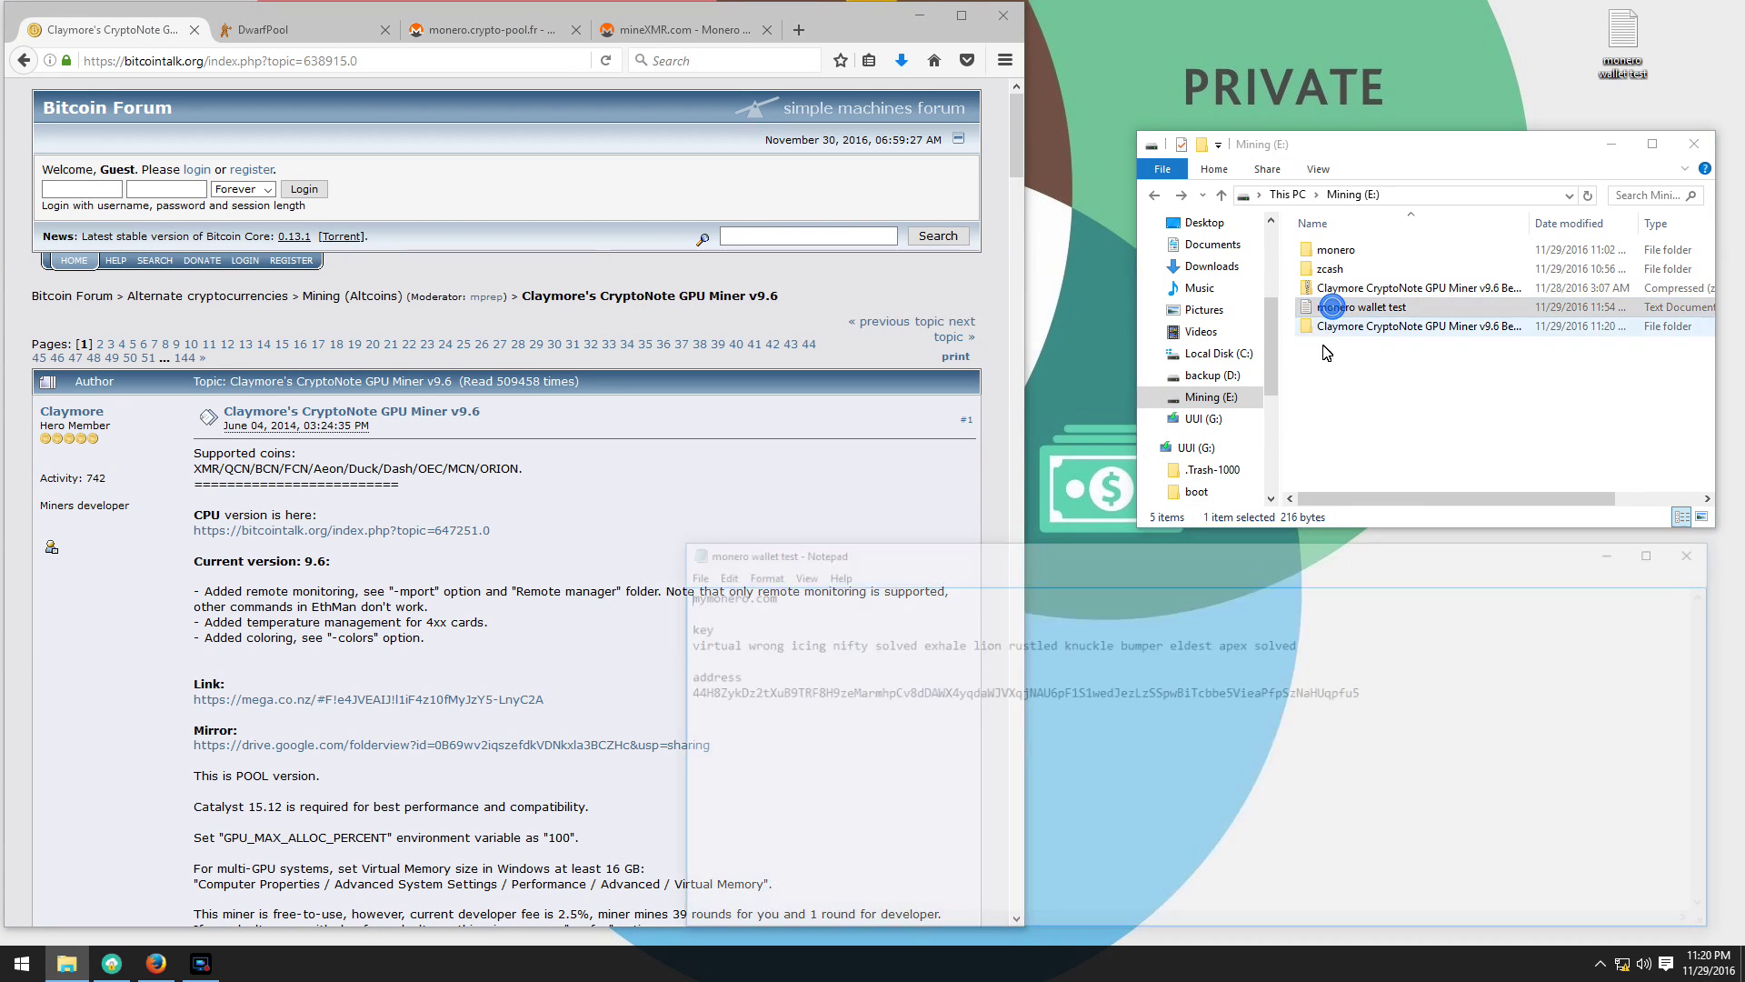
{"action": "left_click_drag", "start_coordinate": [1043, 550], "coordinate": [1159, 547]}
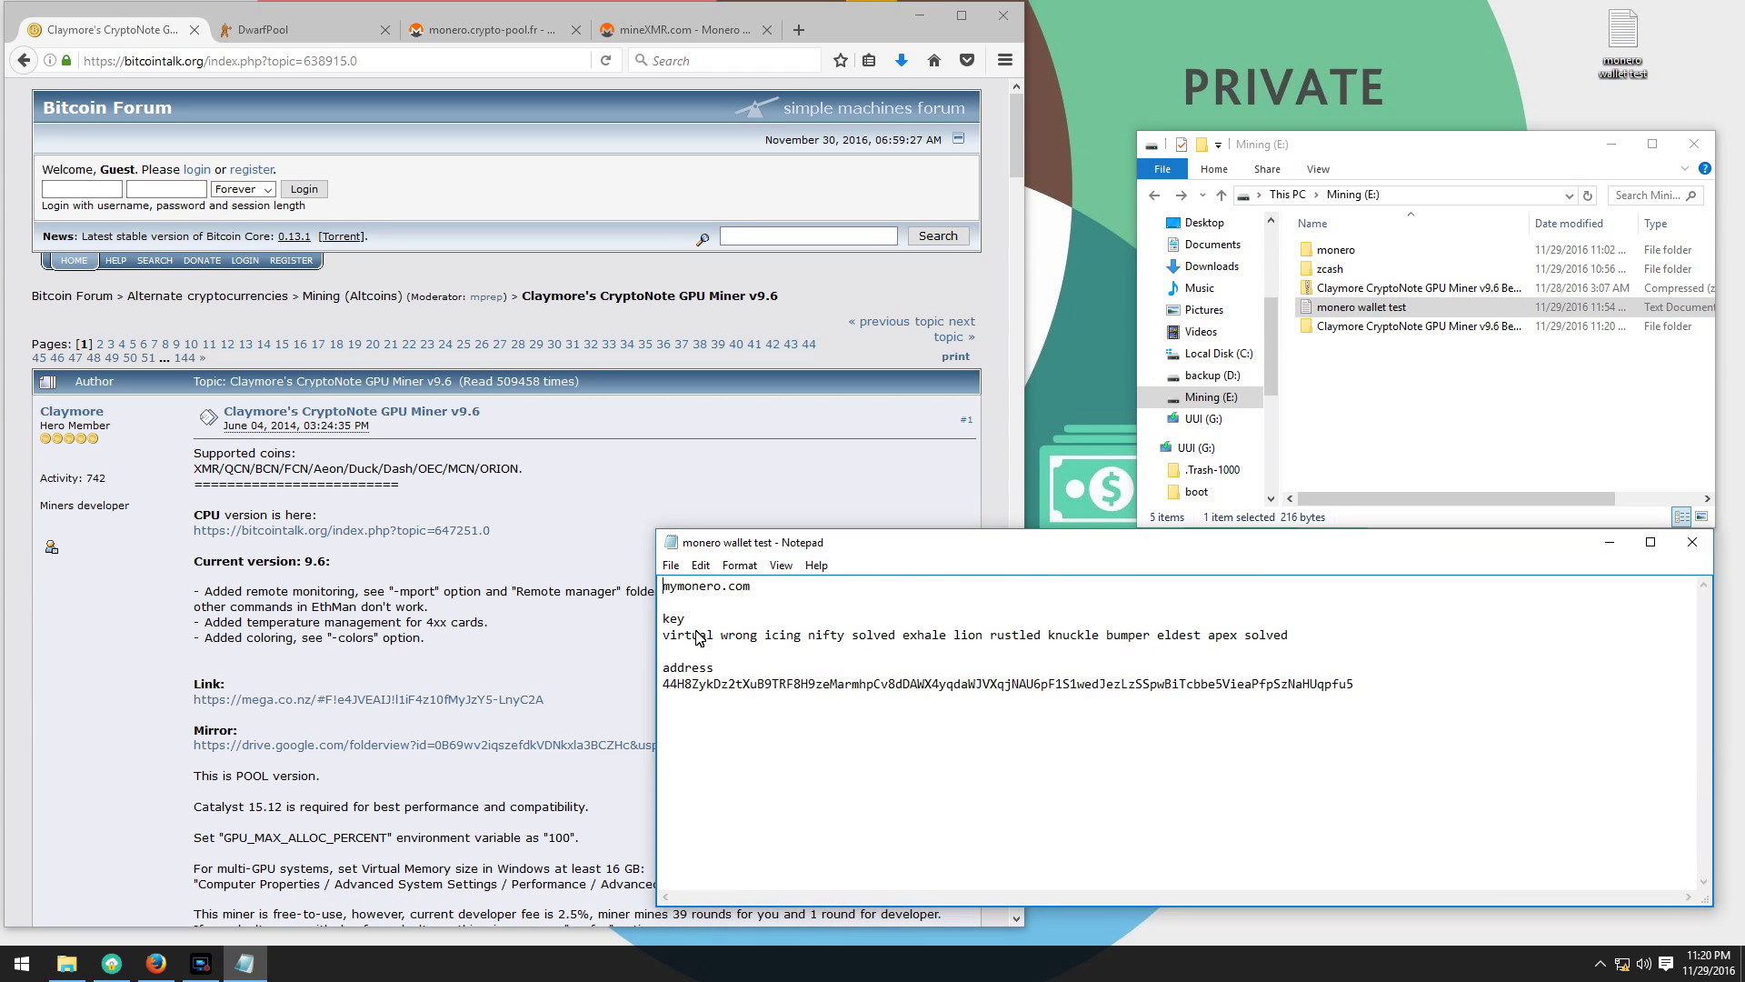
{"action": "left_click_drag", "start_coordinate": [656, 647], "coordinate": [968, 649]}
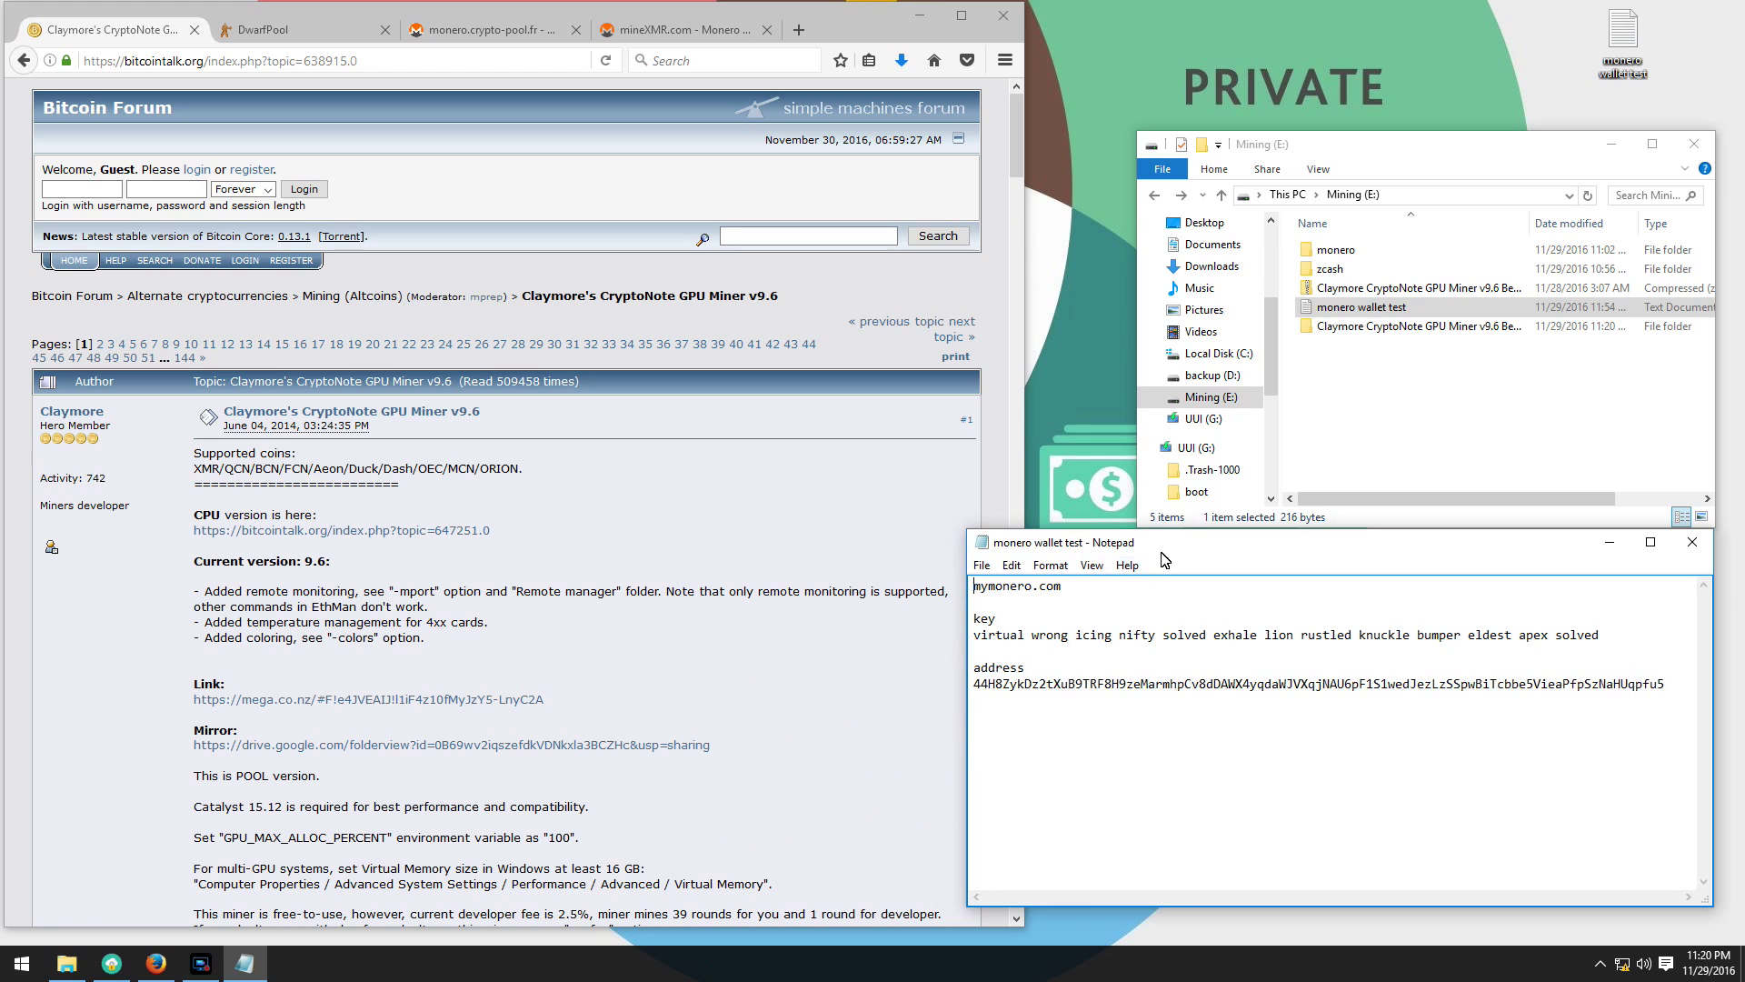
{"action": "left_click_drag", "start_coordinate": [1171, 540], "coordinate": [1189, 711]}
- Open the extracted Claymore CryptoNote GPU Miner folder and its inner folder containing the miner files
{"action": "double_click", "coordinate": [1322, 326]}
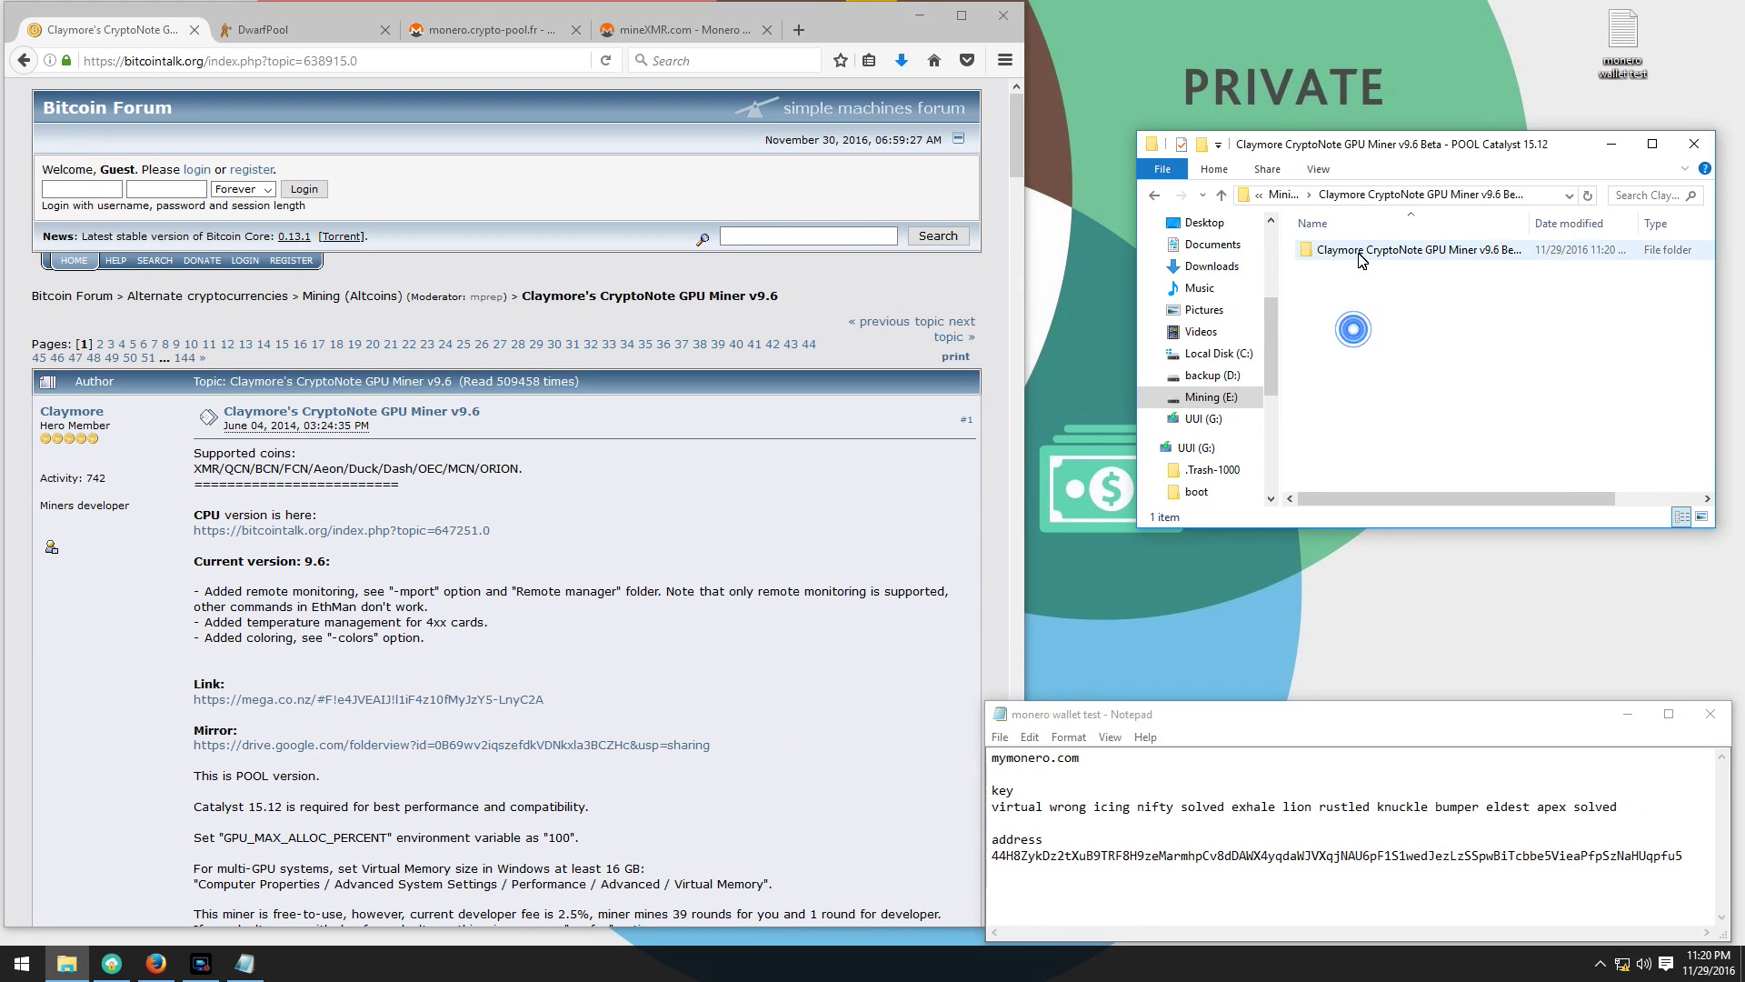
{"action": "double_click", "coordinate": [1346, 249]}
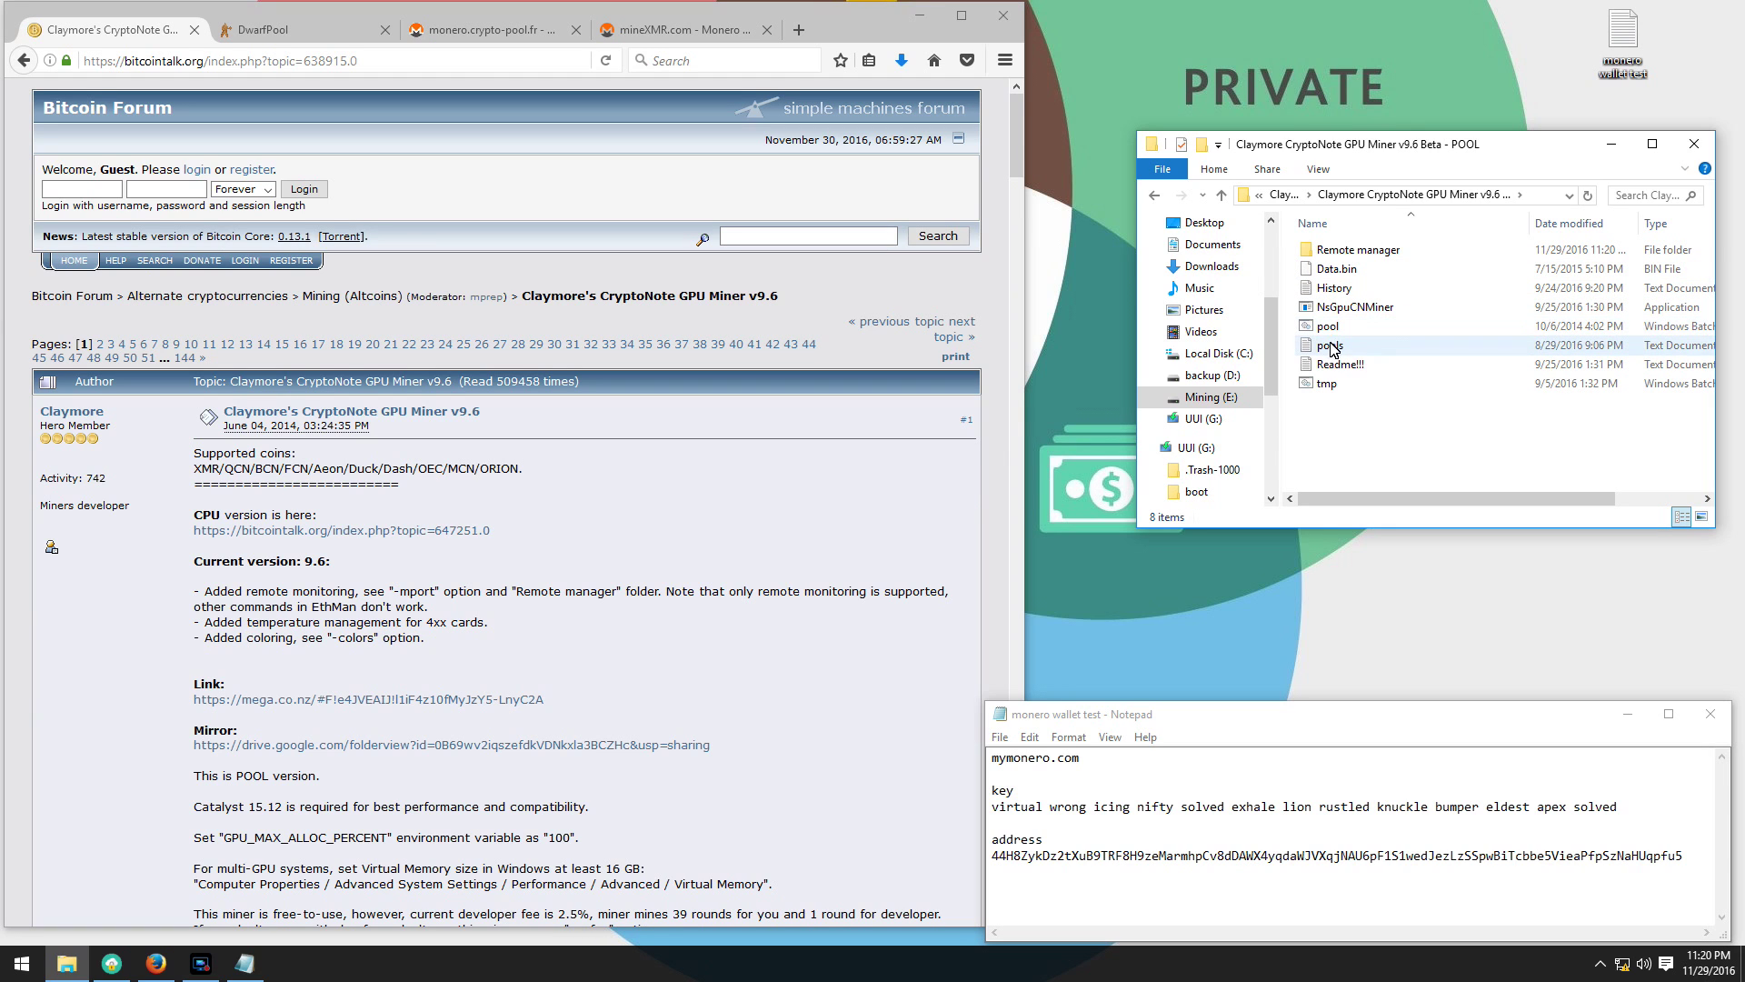
- Switch to the DwarfPool site and examine the pool hashrate listed for Monero
{"action": "left_click", "coordinate": [293, 32]}
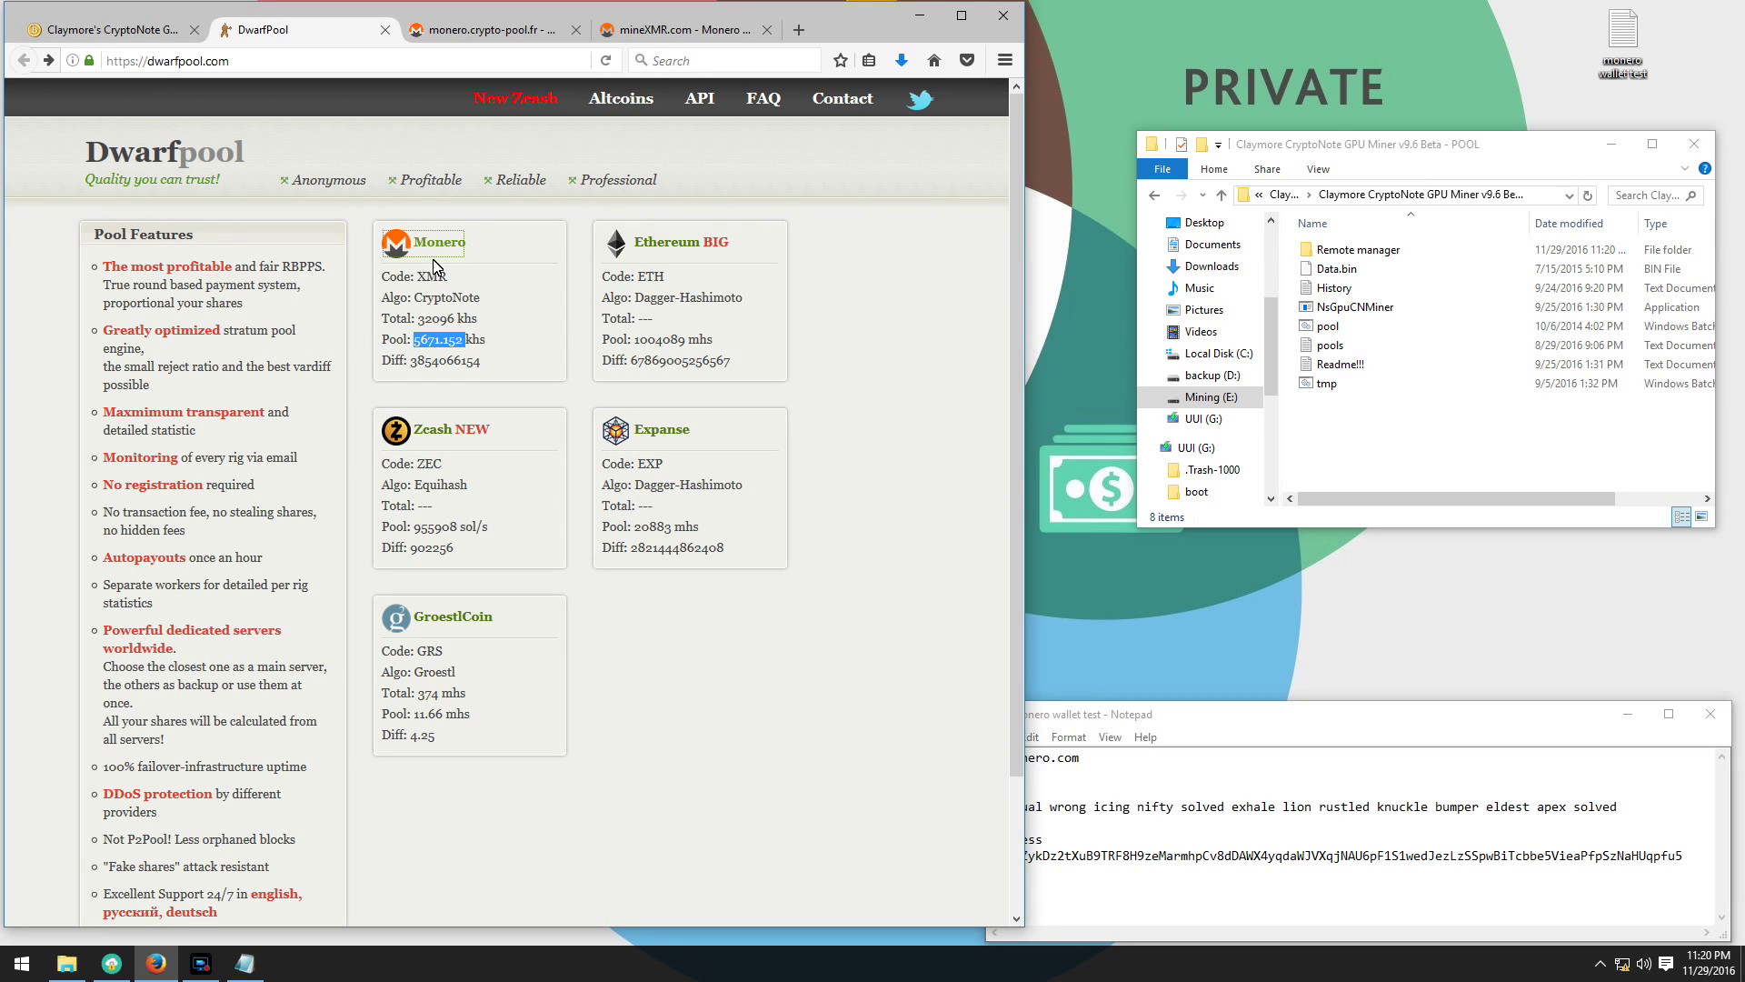
{"action": "left_click", "coordinate": [424, 341]}
{"action": "double_click", "coordinate": [425, 344]}
{"action": "left_click", "coordinate": [437, 343]}
{"action": "left_click_drag", "start_coordinate": [413, 341], "coordinate": [457, 343]}
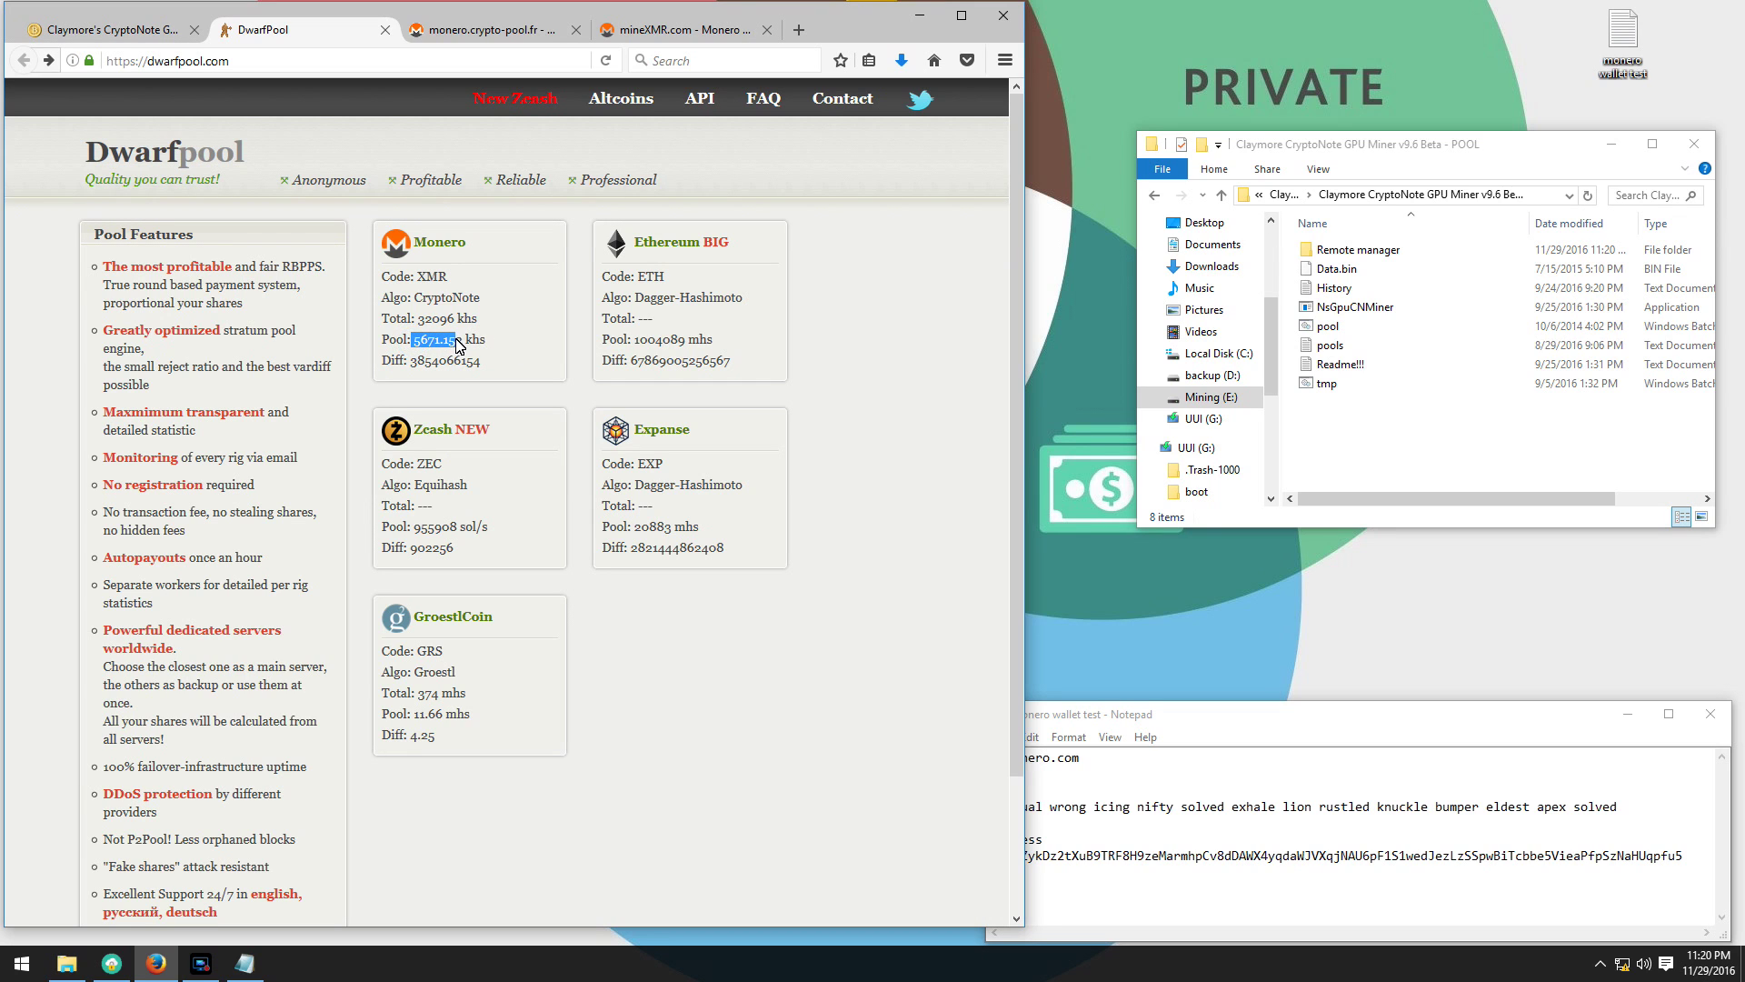
- Open DwarfPool's Monero page and locate the EU and USA server addresses and the worker name format
{"action": "left_click", "coordinate": [444, 248]}
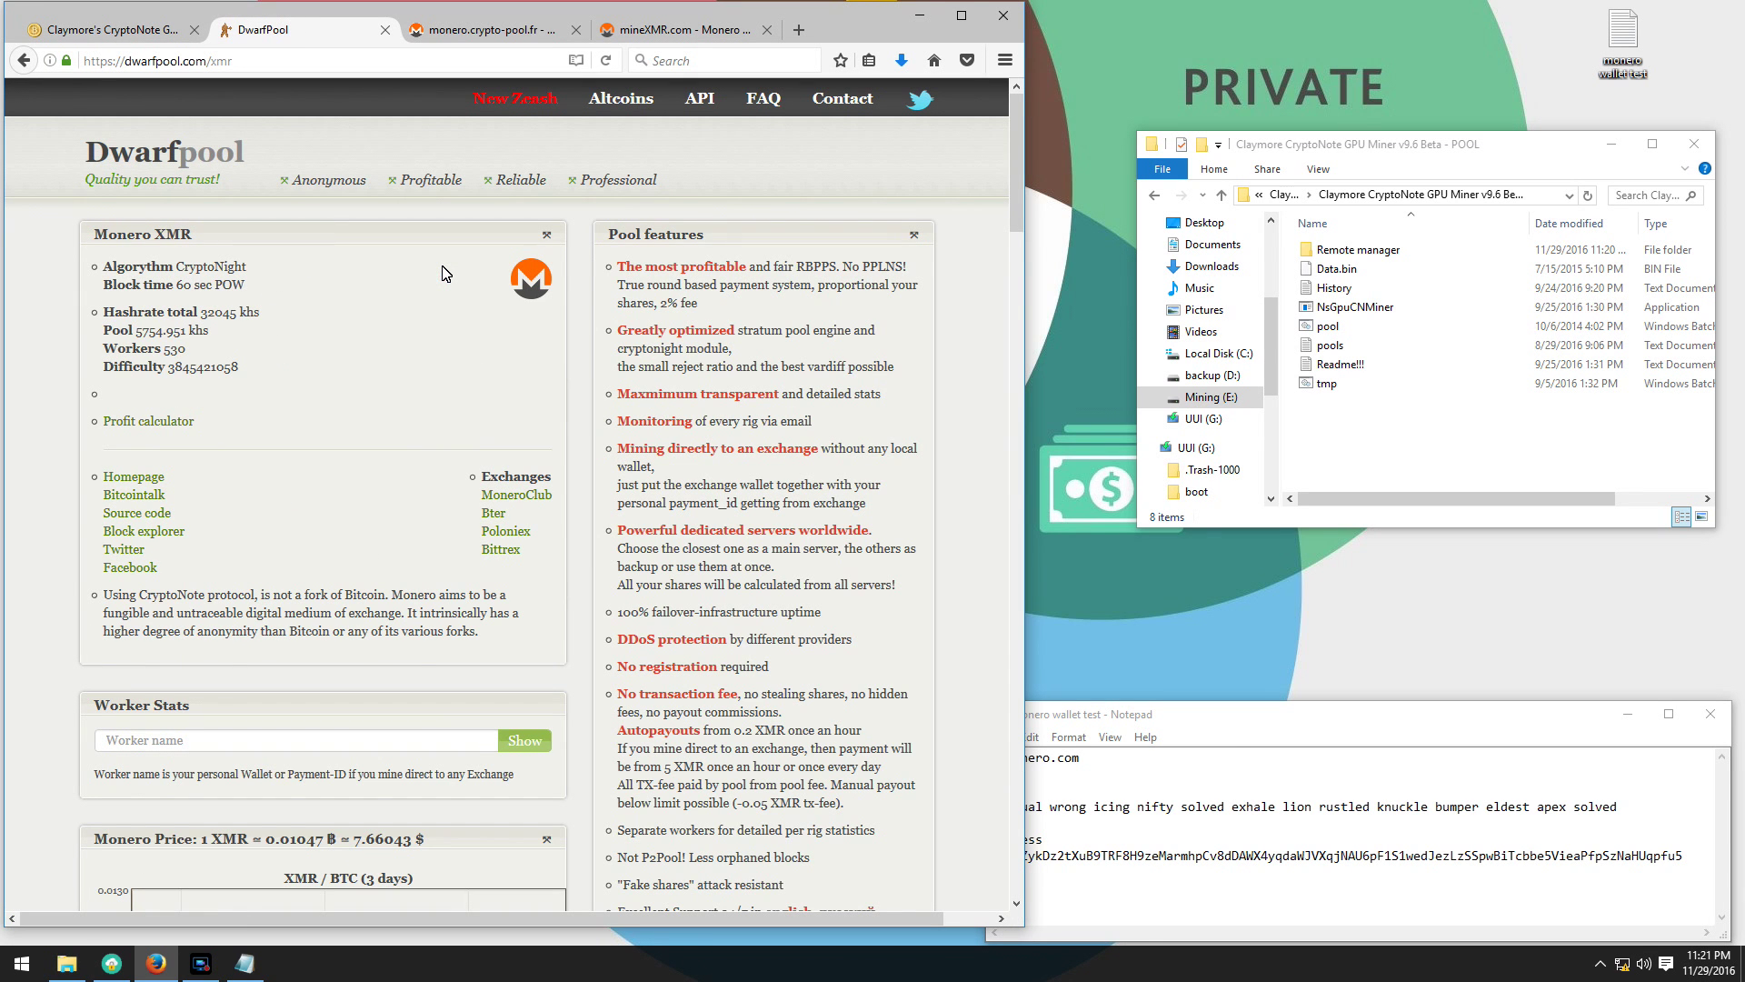
{"action": "scroll", "coordinate": [481, 410], "scroll_direction": "down", "scroll_amount": 6}
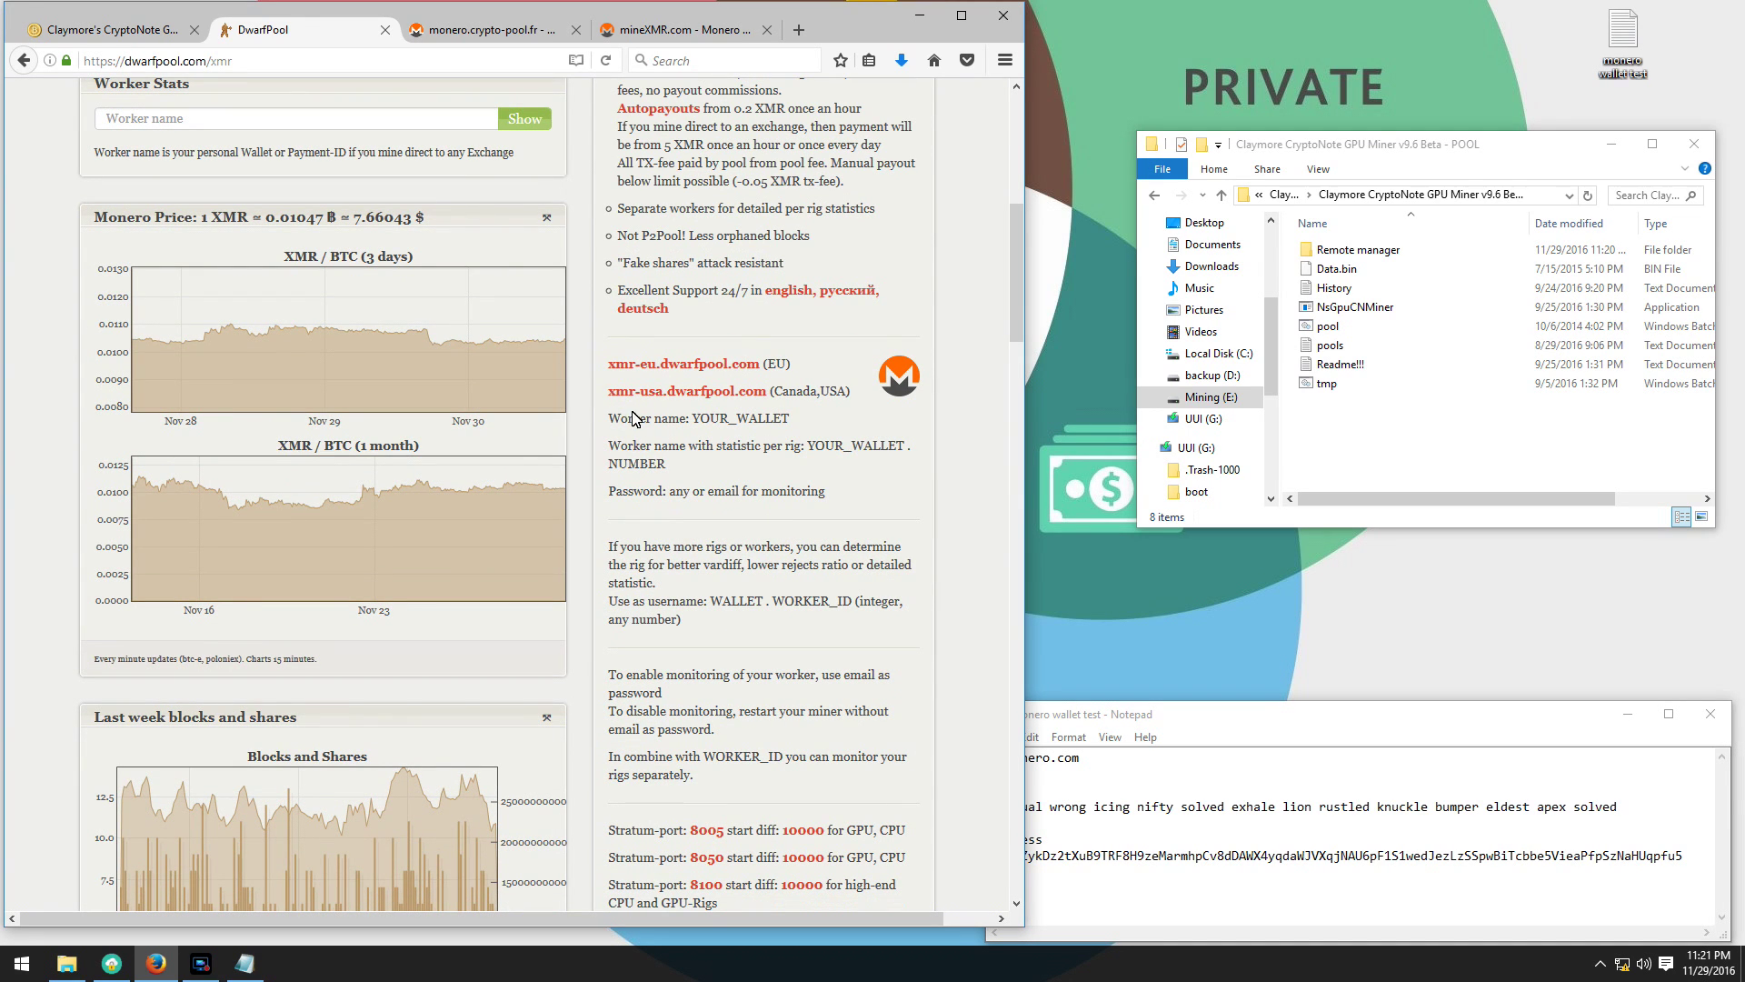
{"action": "left_click_drag", "start_coordinate": [615, 365], "coordinate": [607, 425]}
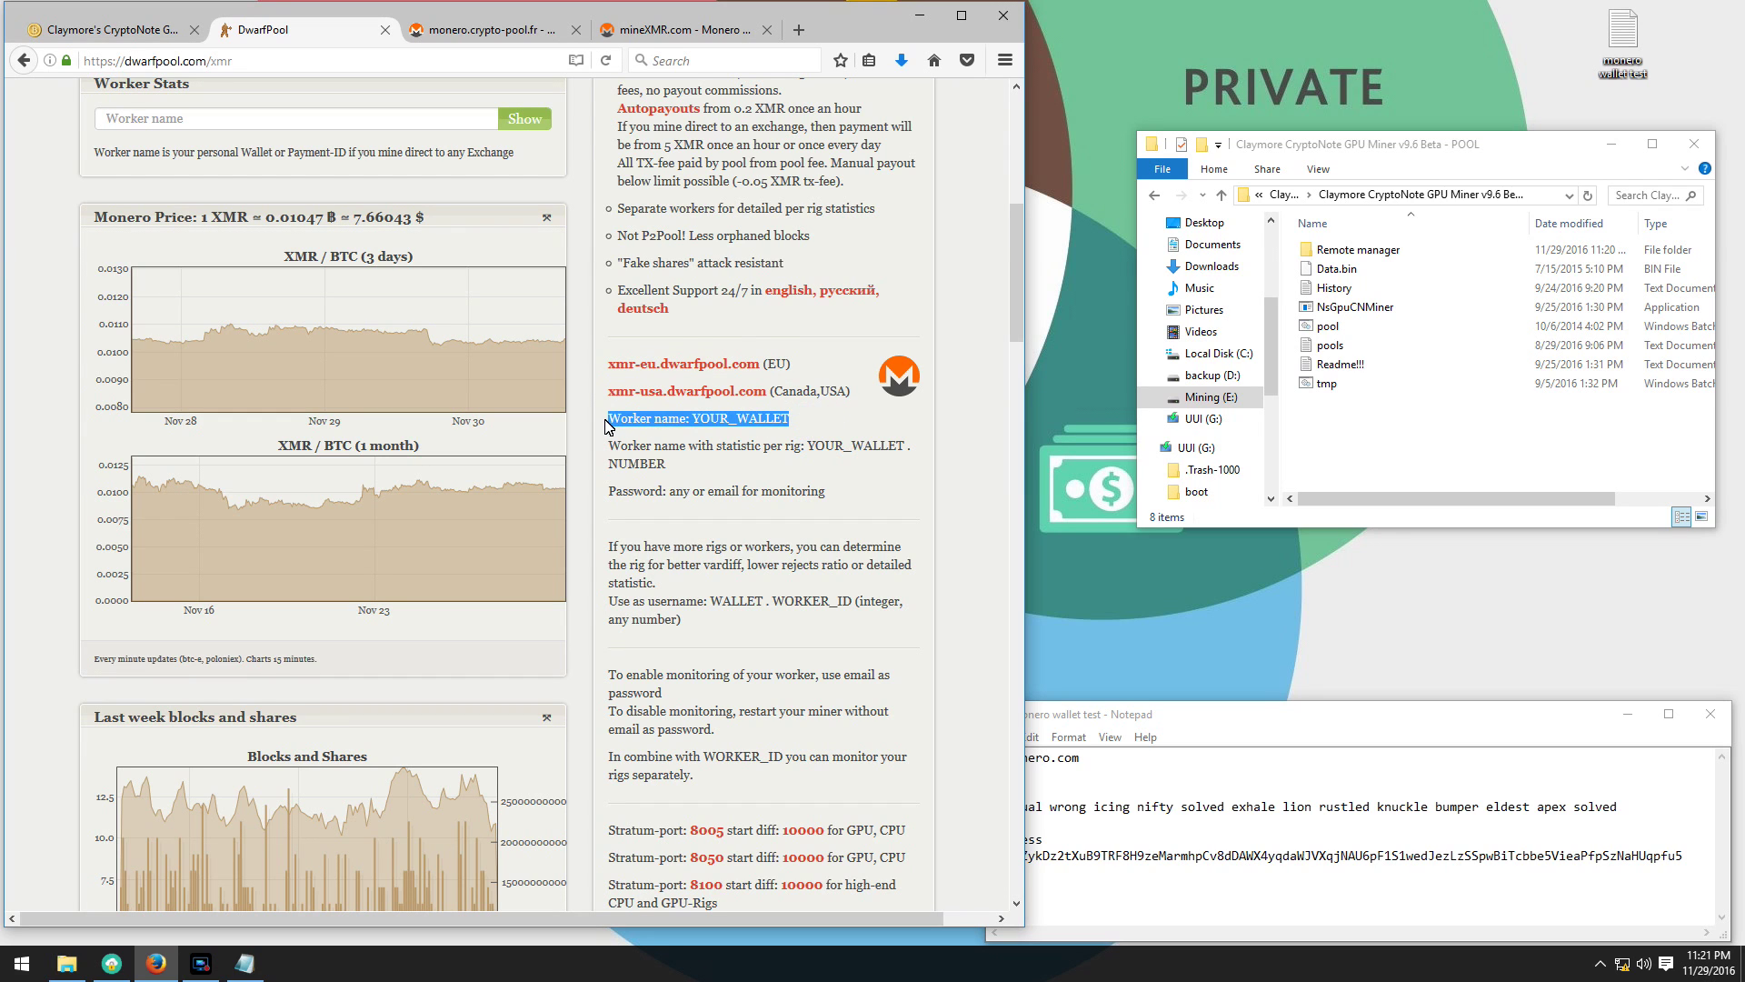
- Open the miner's pools text file and move its window beside the DwarfPool page
{"action": "right_click", "coordinate": [1321, 351]}
{"action": "left_click", "coordinate": [1357, 402]}
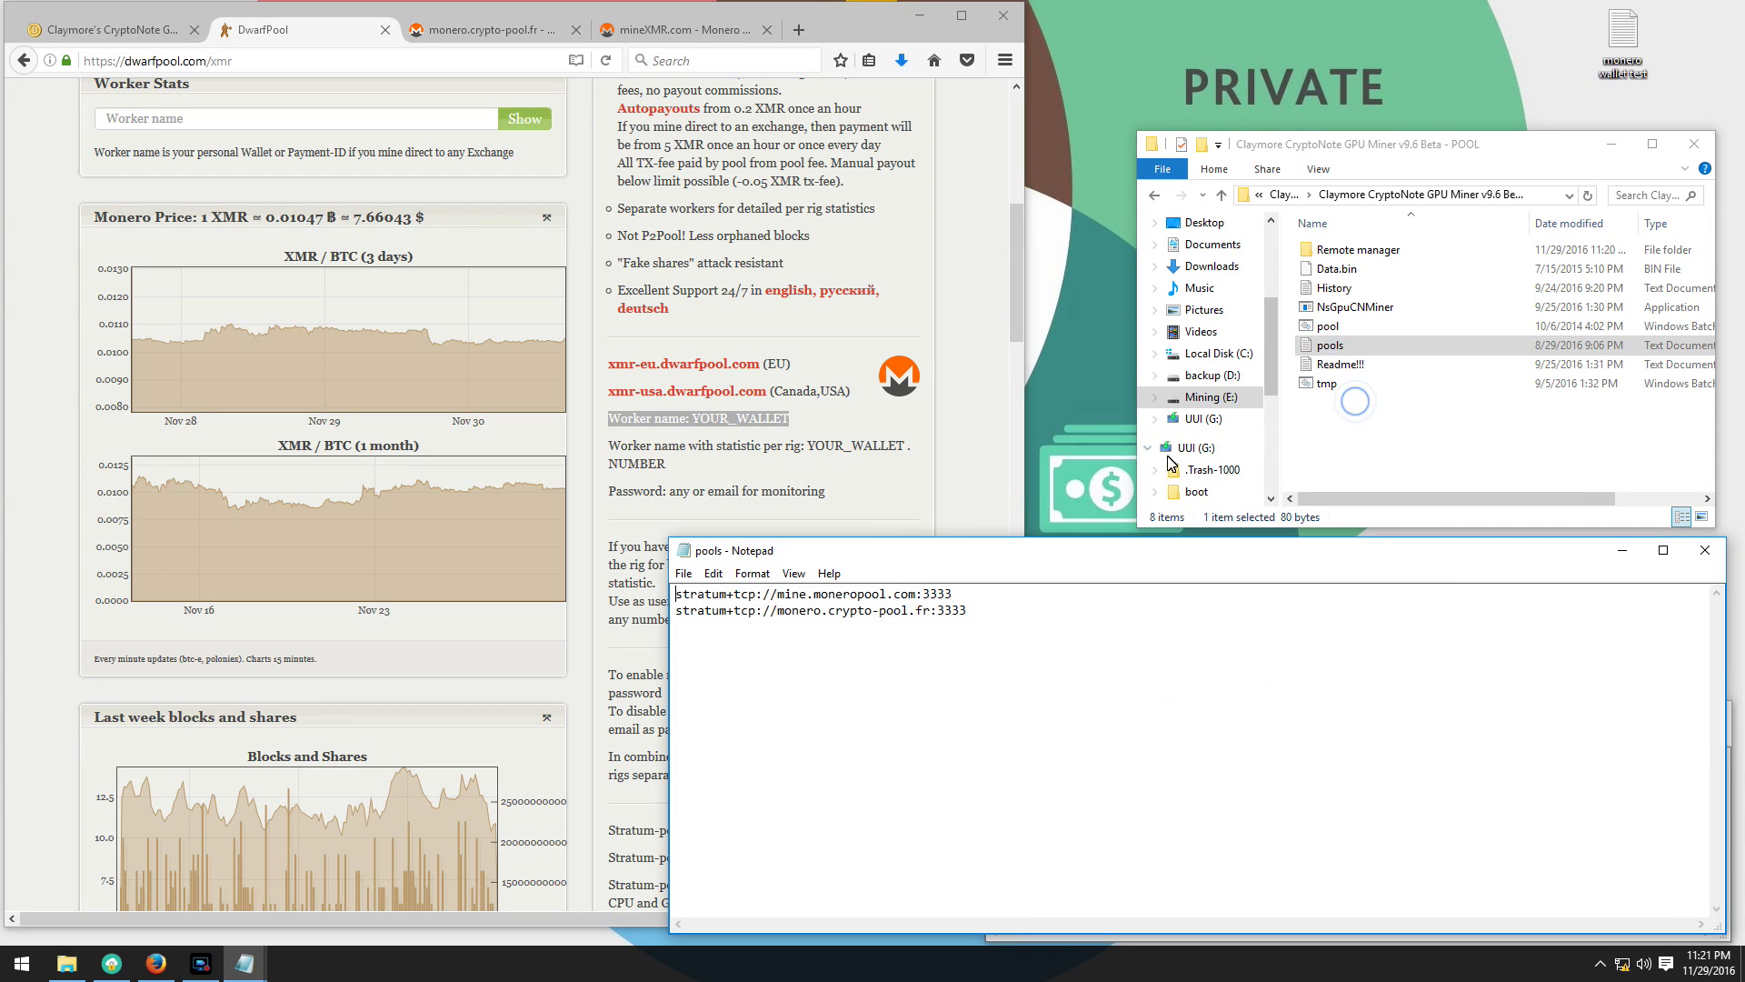
{"action": "left_click_drag", "start_coordinate": [676, 610], "coordinate": [913, 610]}
{"action": "left_click_drag", "start_coordinate": [695, 535], "coordinate": [1140, 477]}
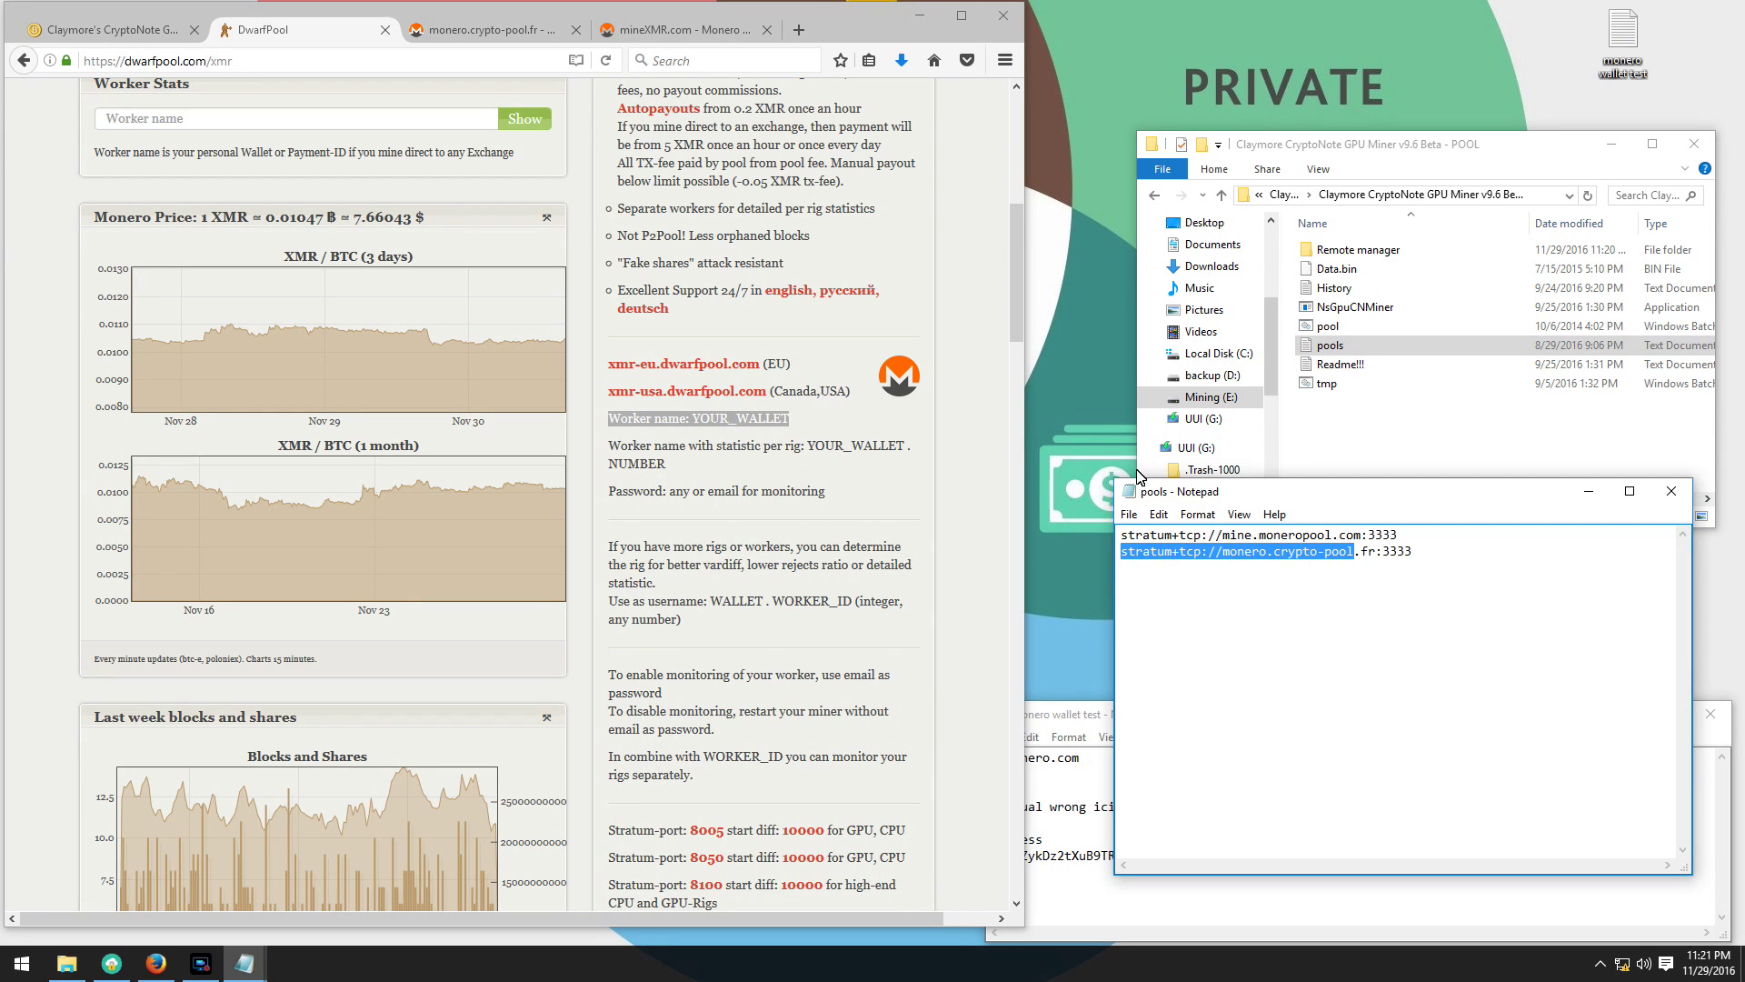
- Copy xmr-usa.dwarfpool.com from the DwarfPool page and paste it over the first pool's host name in the pools file
{"action": "left_click", "coordinate": [773, 405]}
{"action": "left_click_drag", "start_coordinate": [770, 401], "coordinate": [611, 404]}
{"action": "right_click", "coordinate": [623, 398]}
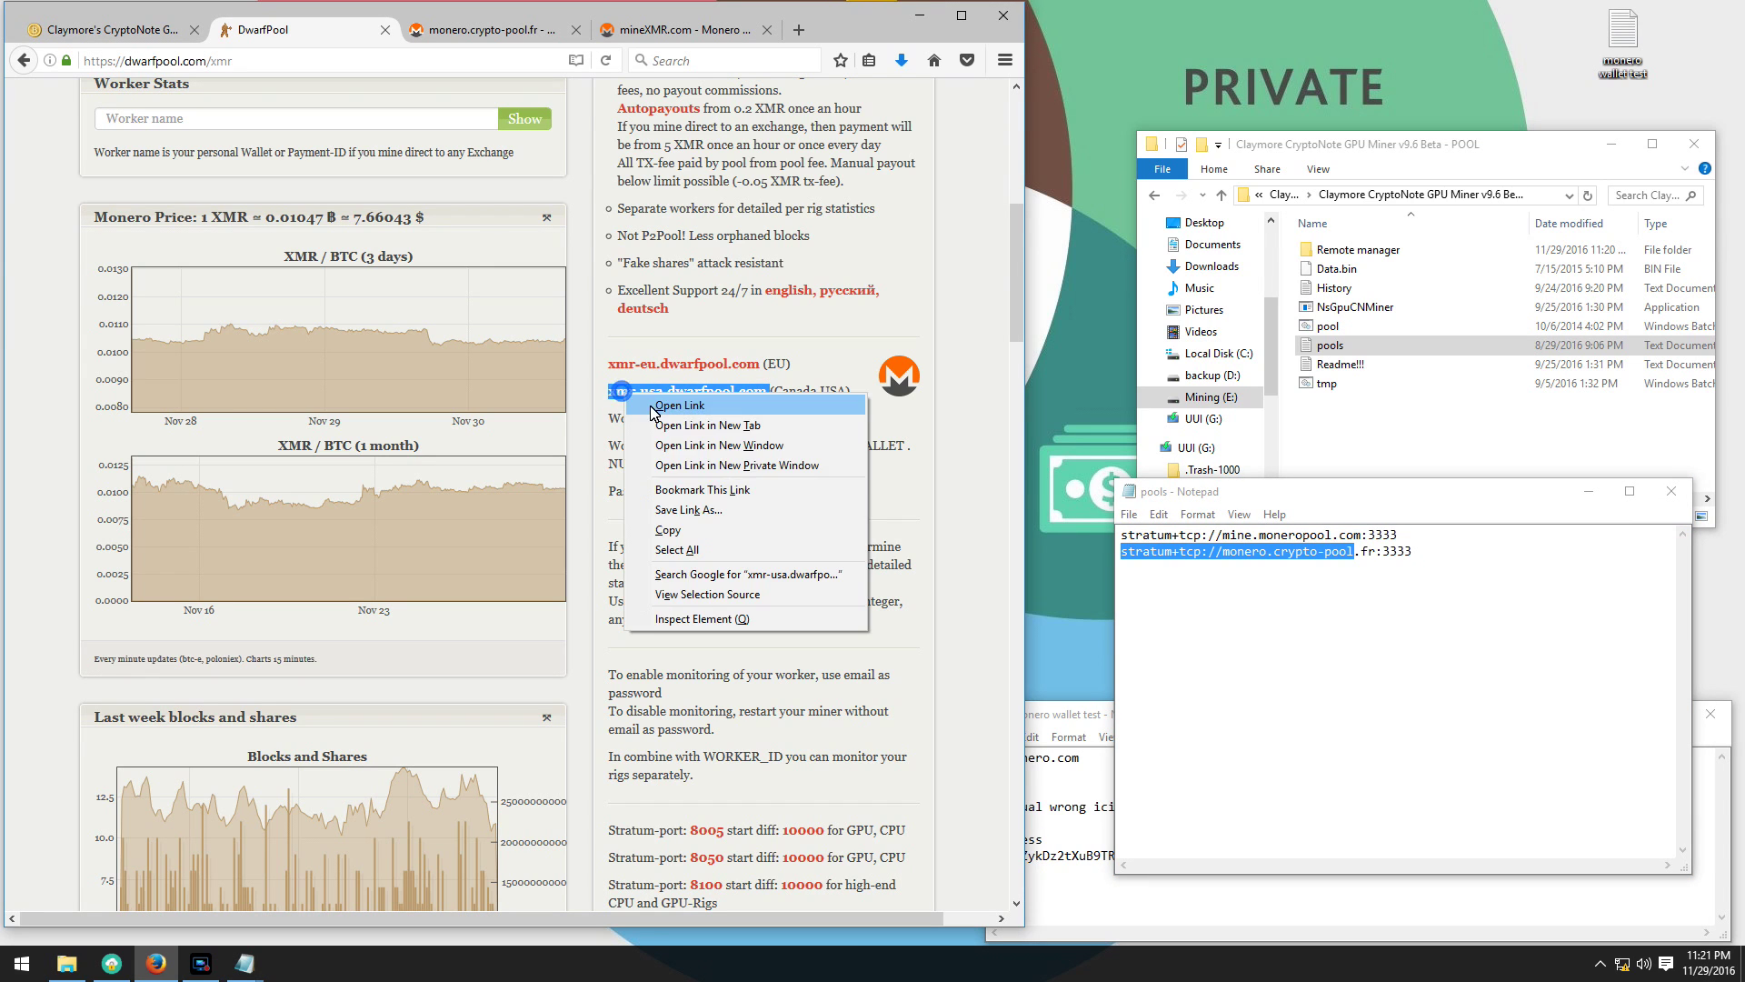
{"action": "left_click", "coordinate": [671, 530]}
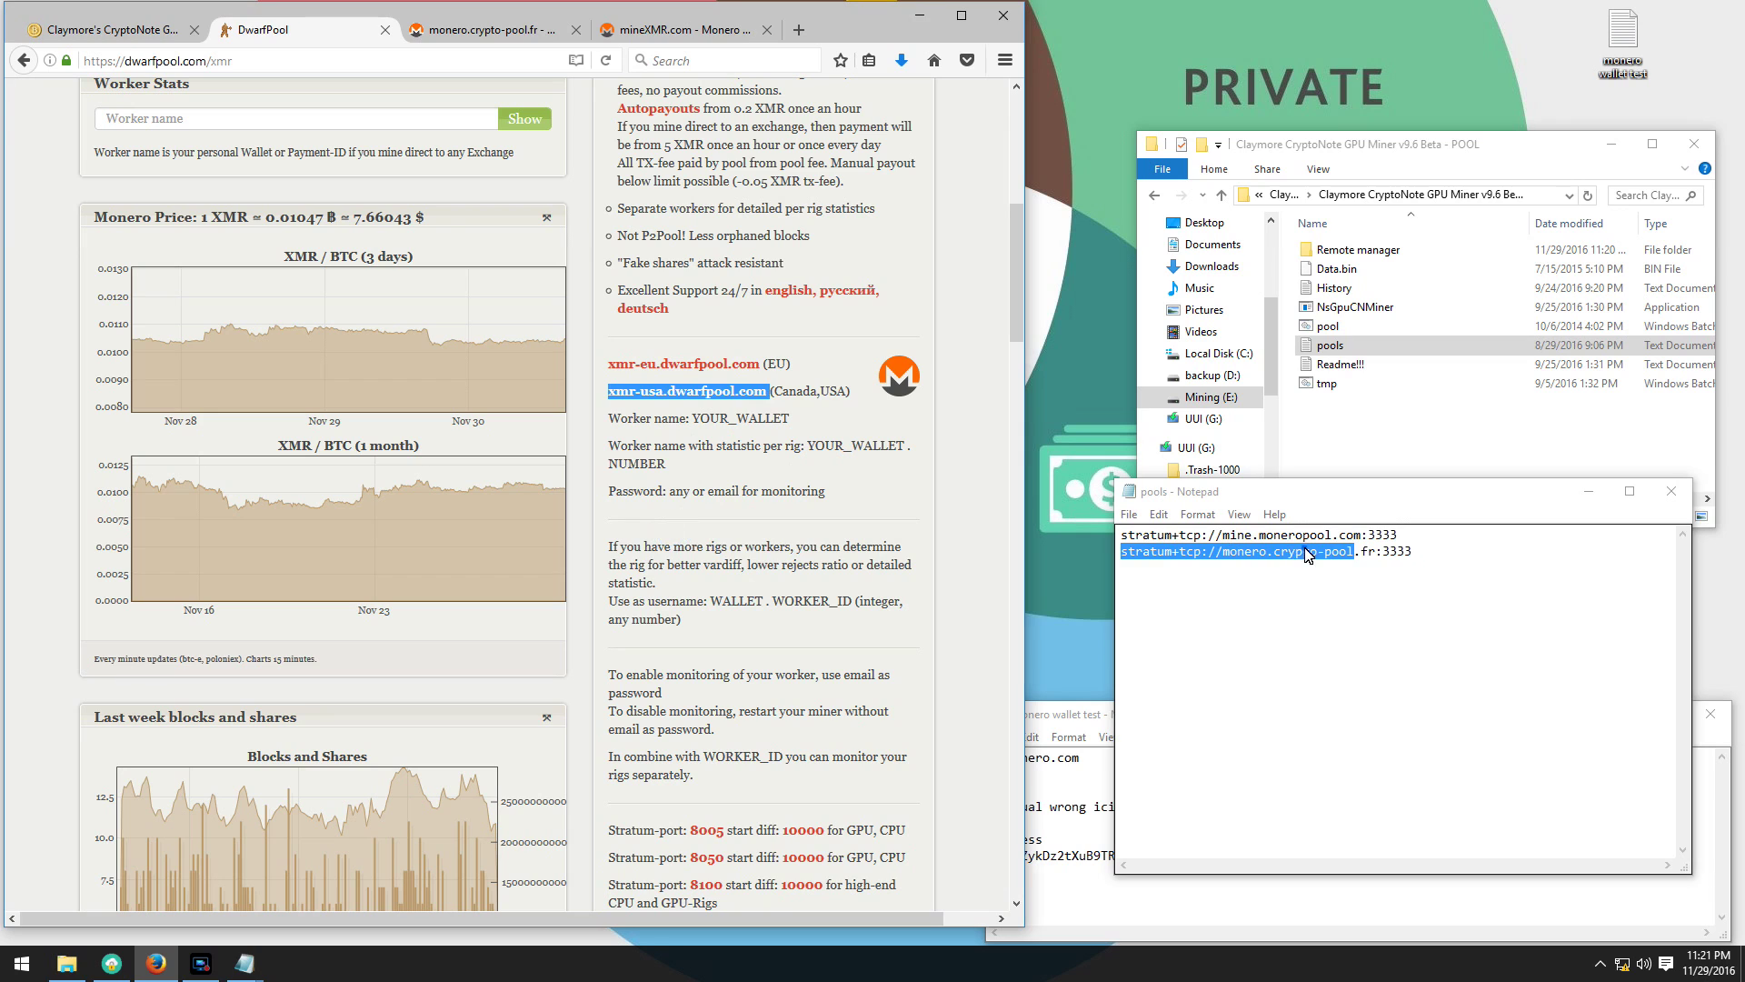
{"action": "left_click", "coordinate": [1374, 553]}
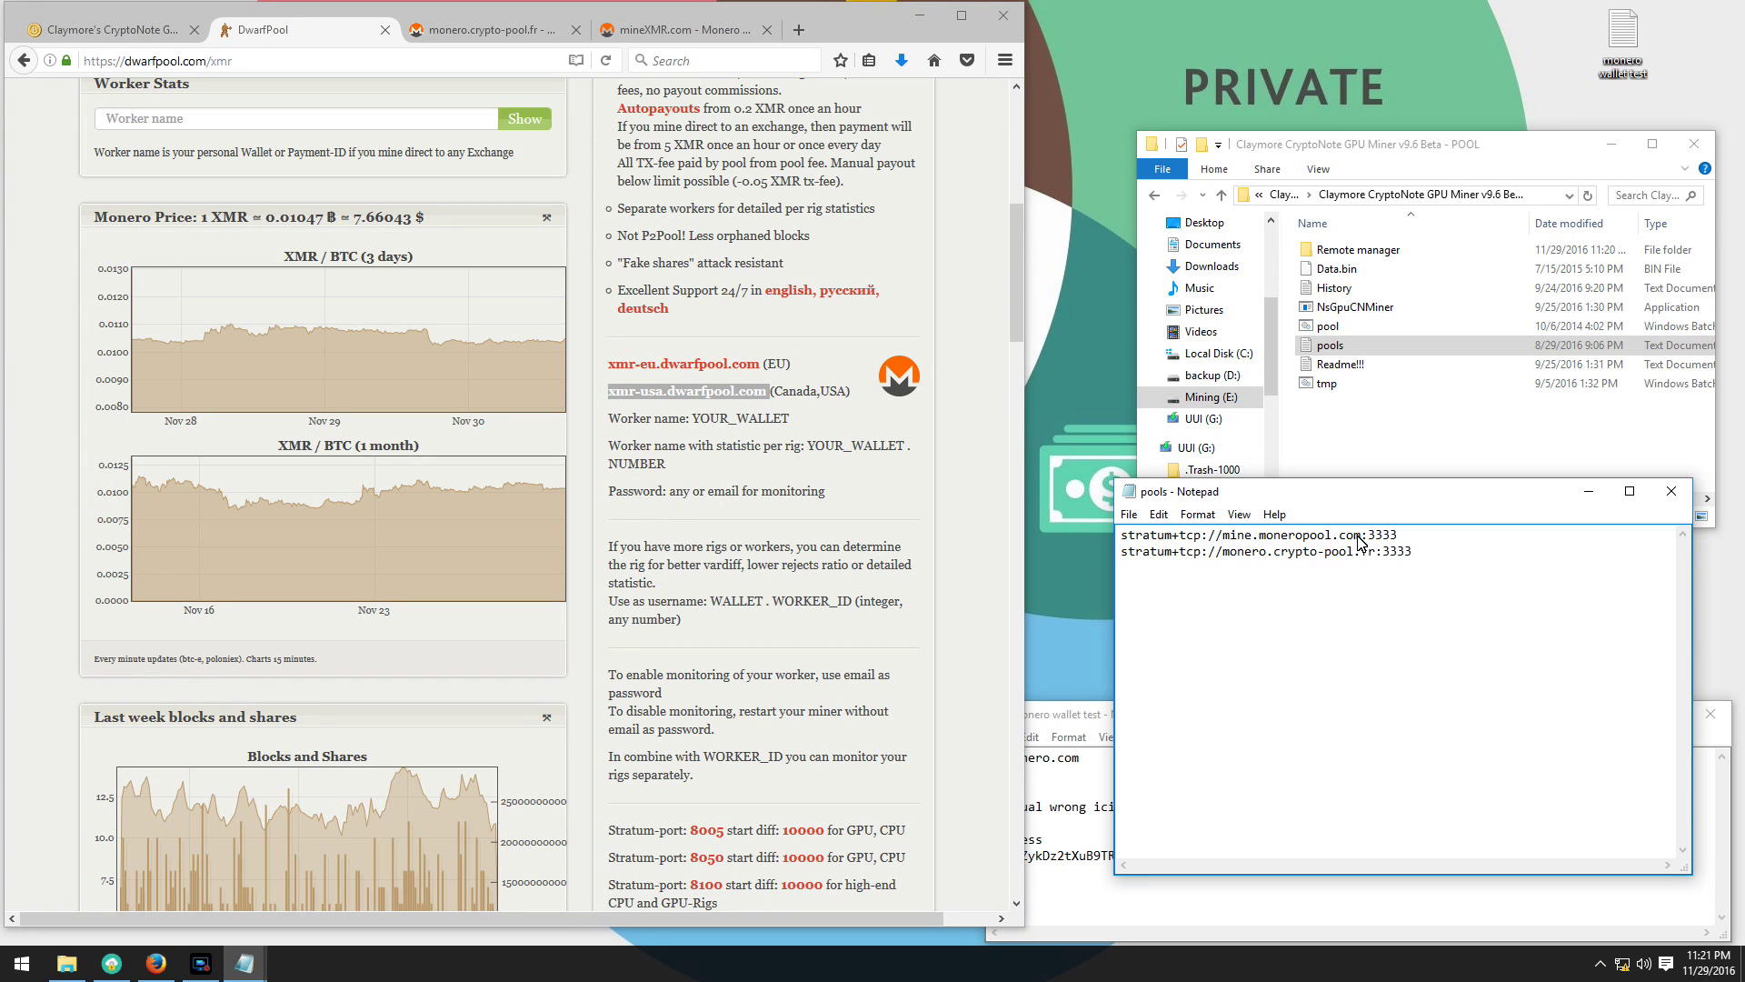
{"action": "left_click_drag", "start_coordinate": [1361, 539], "coordinate": [1223, 541]}
{"action": "right_click", "coordinate": [1239, 537]}
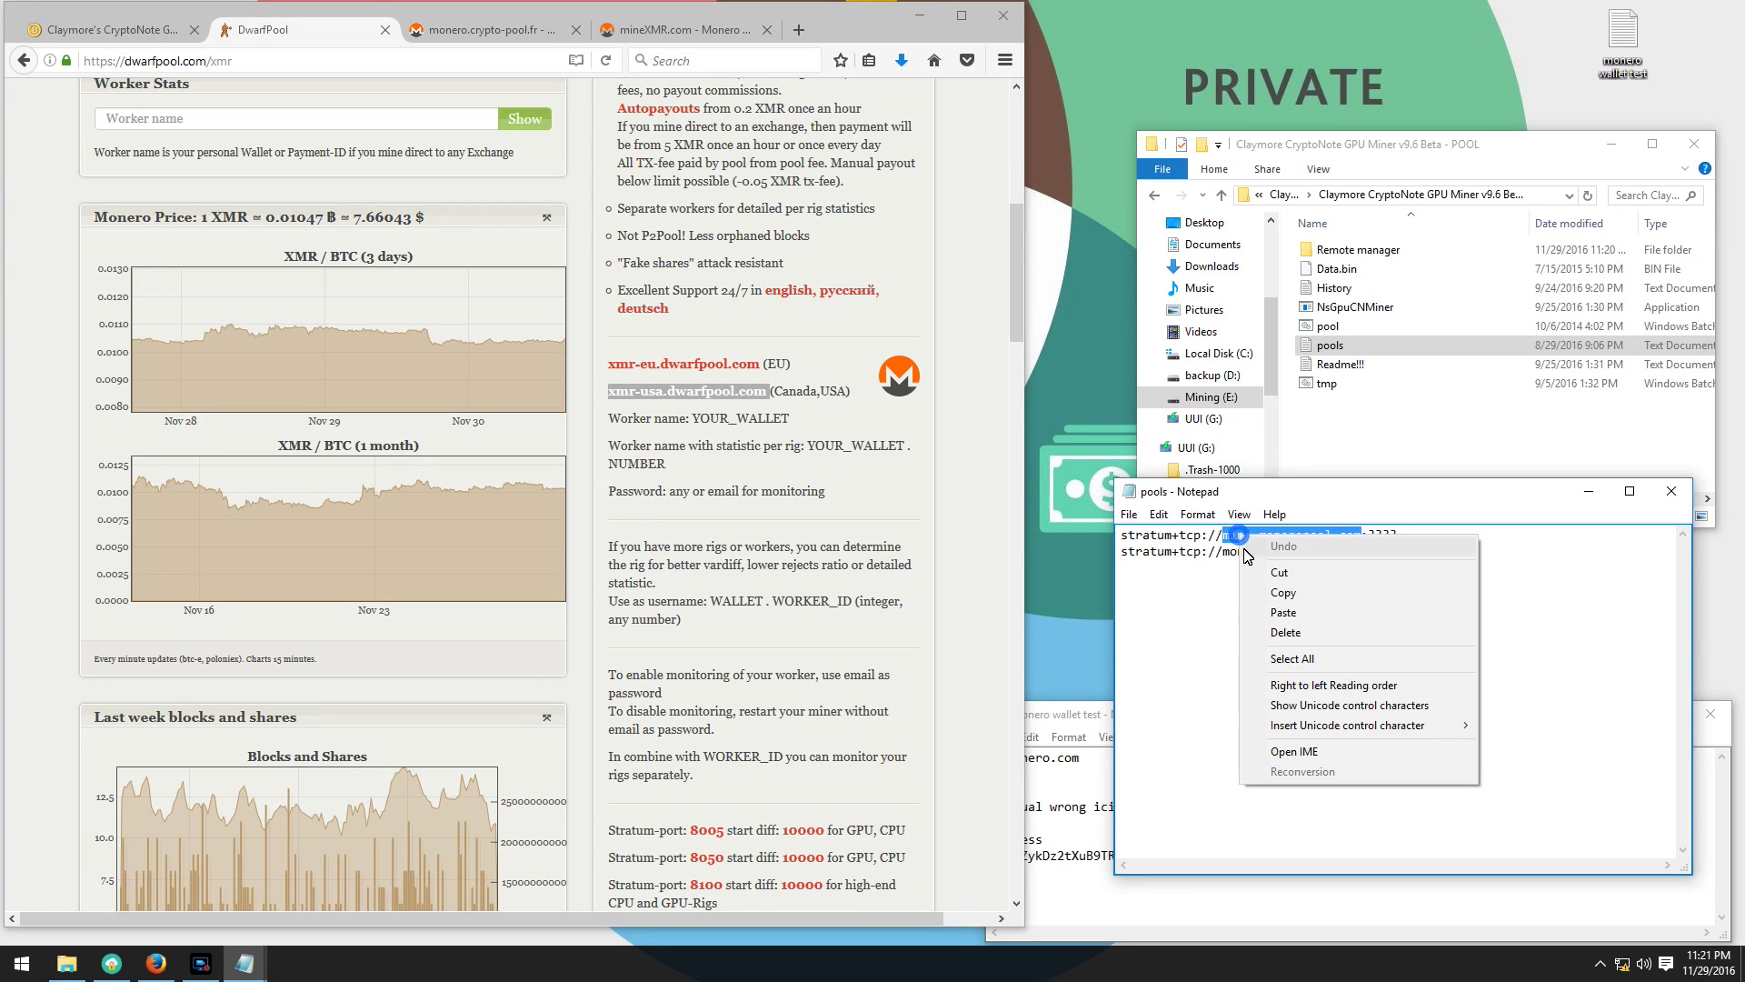
{"action": "left_click", "coordinate": [1282, 612]}
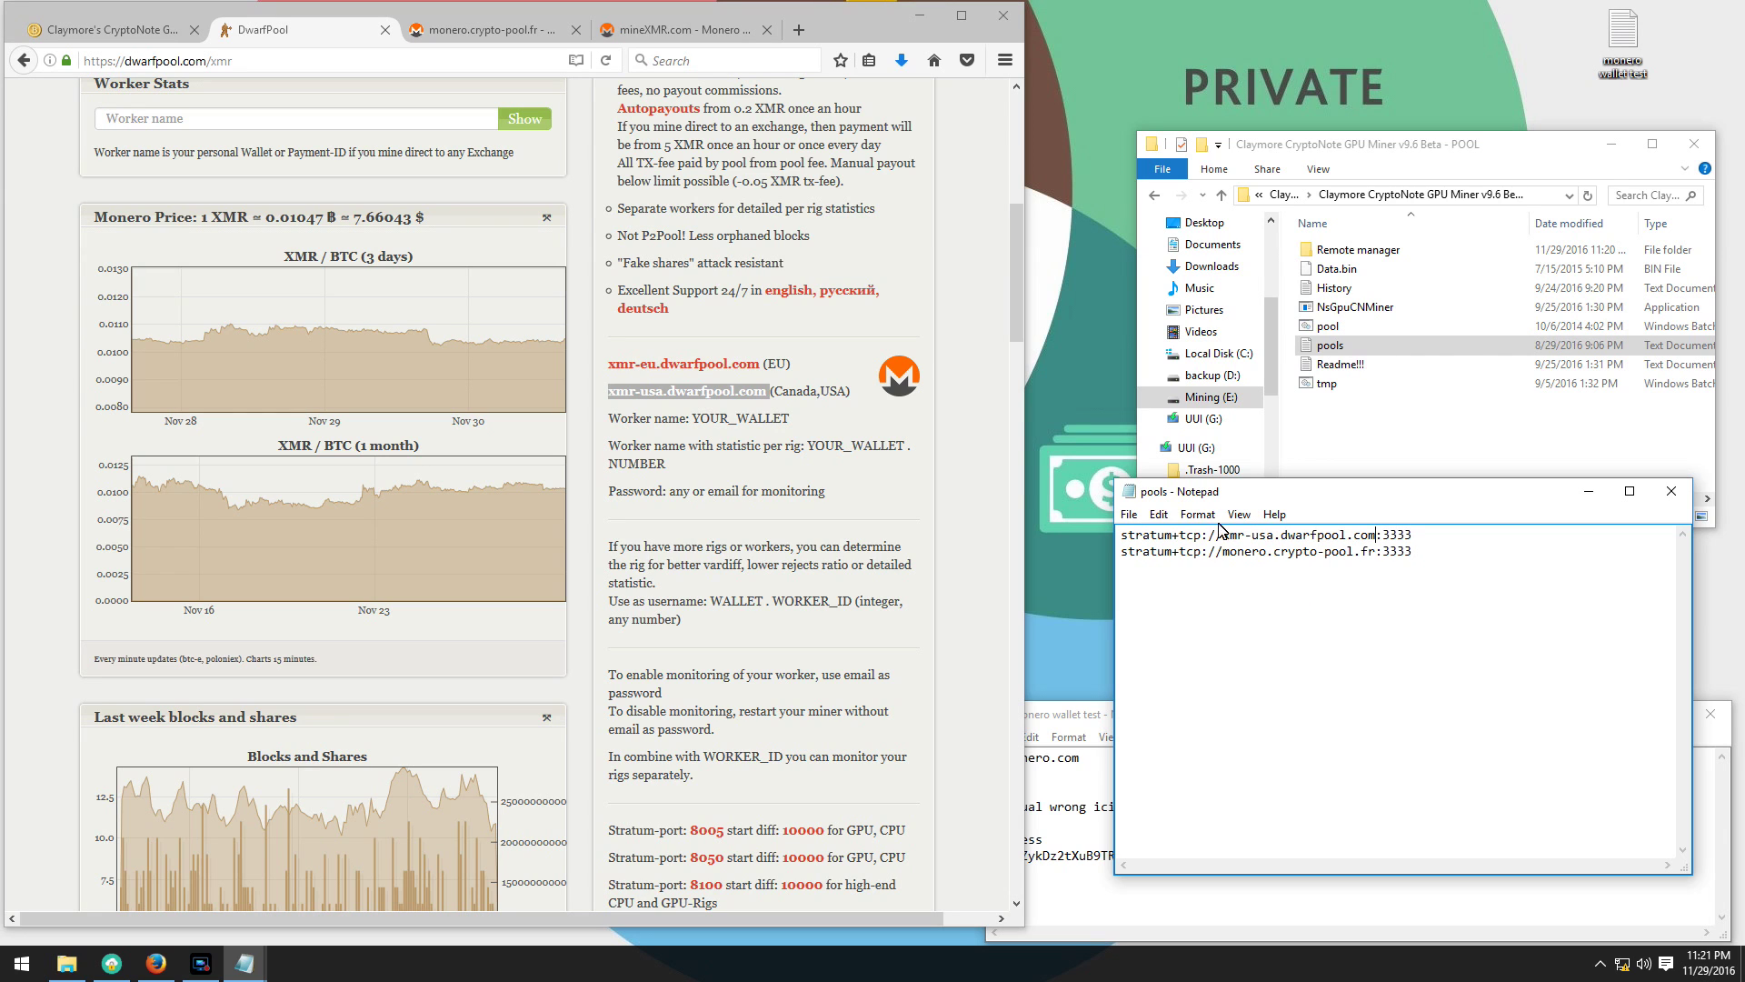
- Copy xmr-eu.dwarfpool.com from the DwarfPool page and paste it over the second pool's host name in the pools file
{"action": "left_click_drag", "start_coordinate": [760, 367], "coordinate": [613, 365]}
{"action": "right_click", "coordinate": [621, 370]}
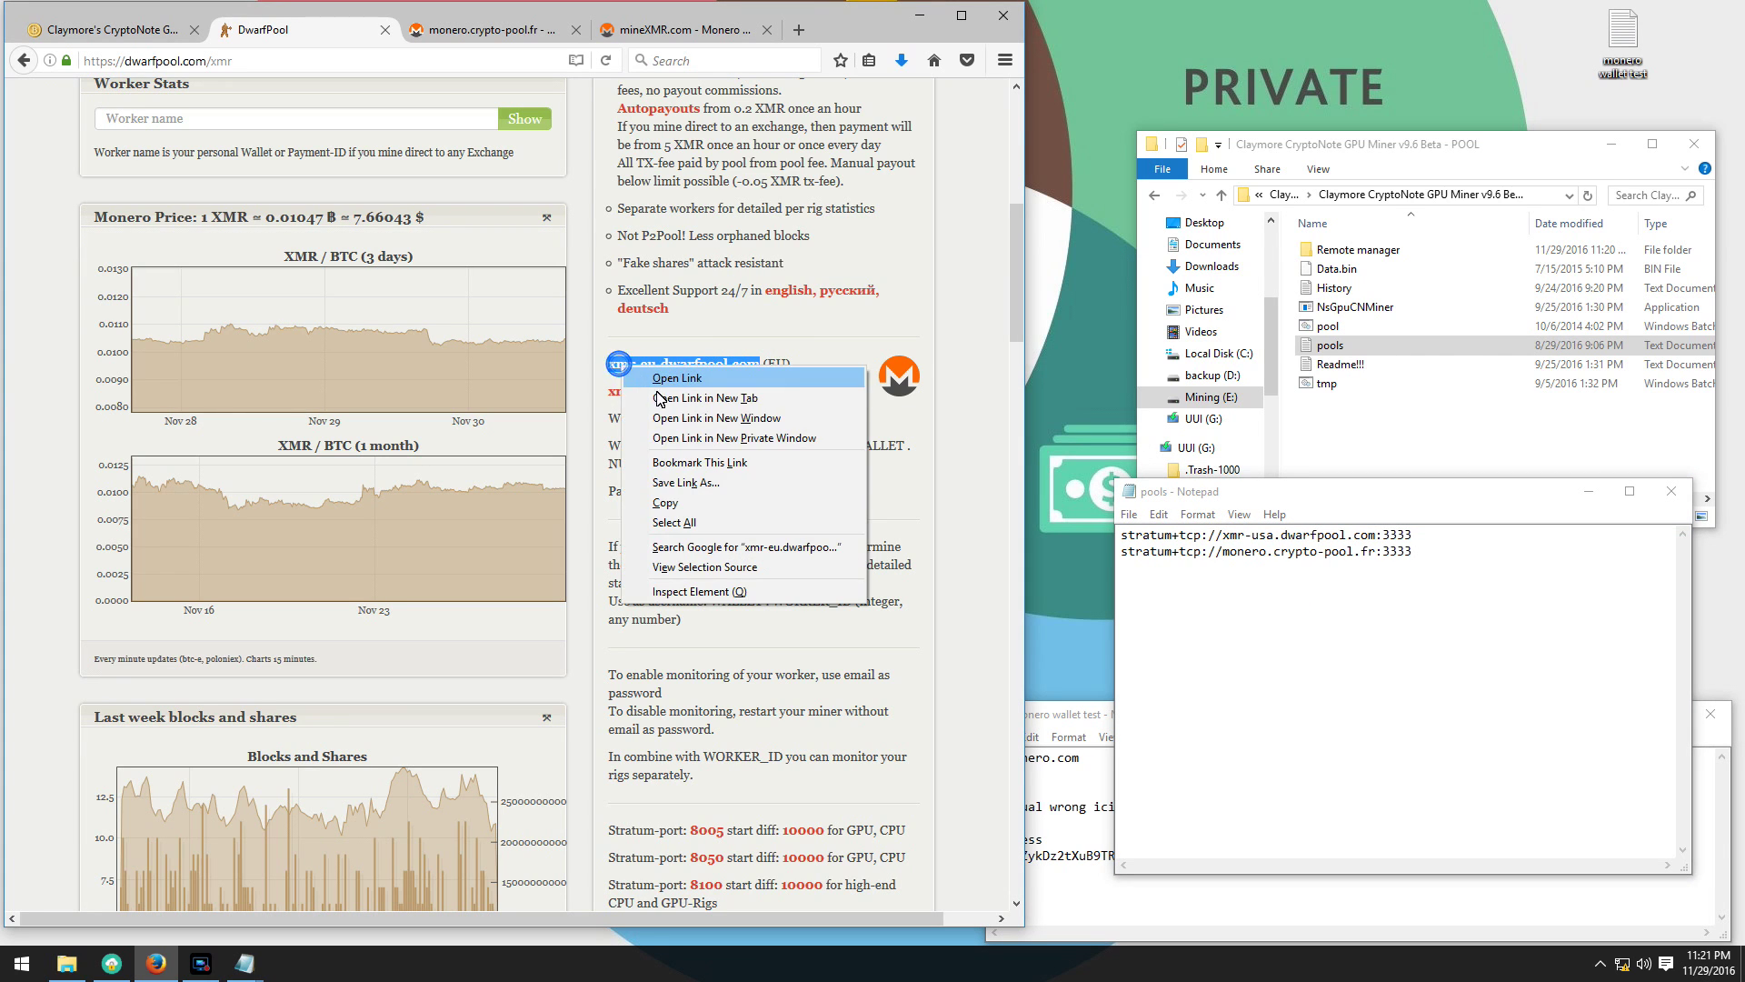
{"action": "left_click", "coordinate": [680, 492]}
{"action": "left_click_drag", "start_coordinate": [1378, 551], "coordinate": [1234, 562]}
{"action": "right_click", "coordinate": [1251, 563]}
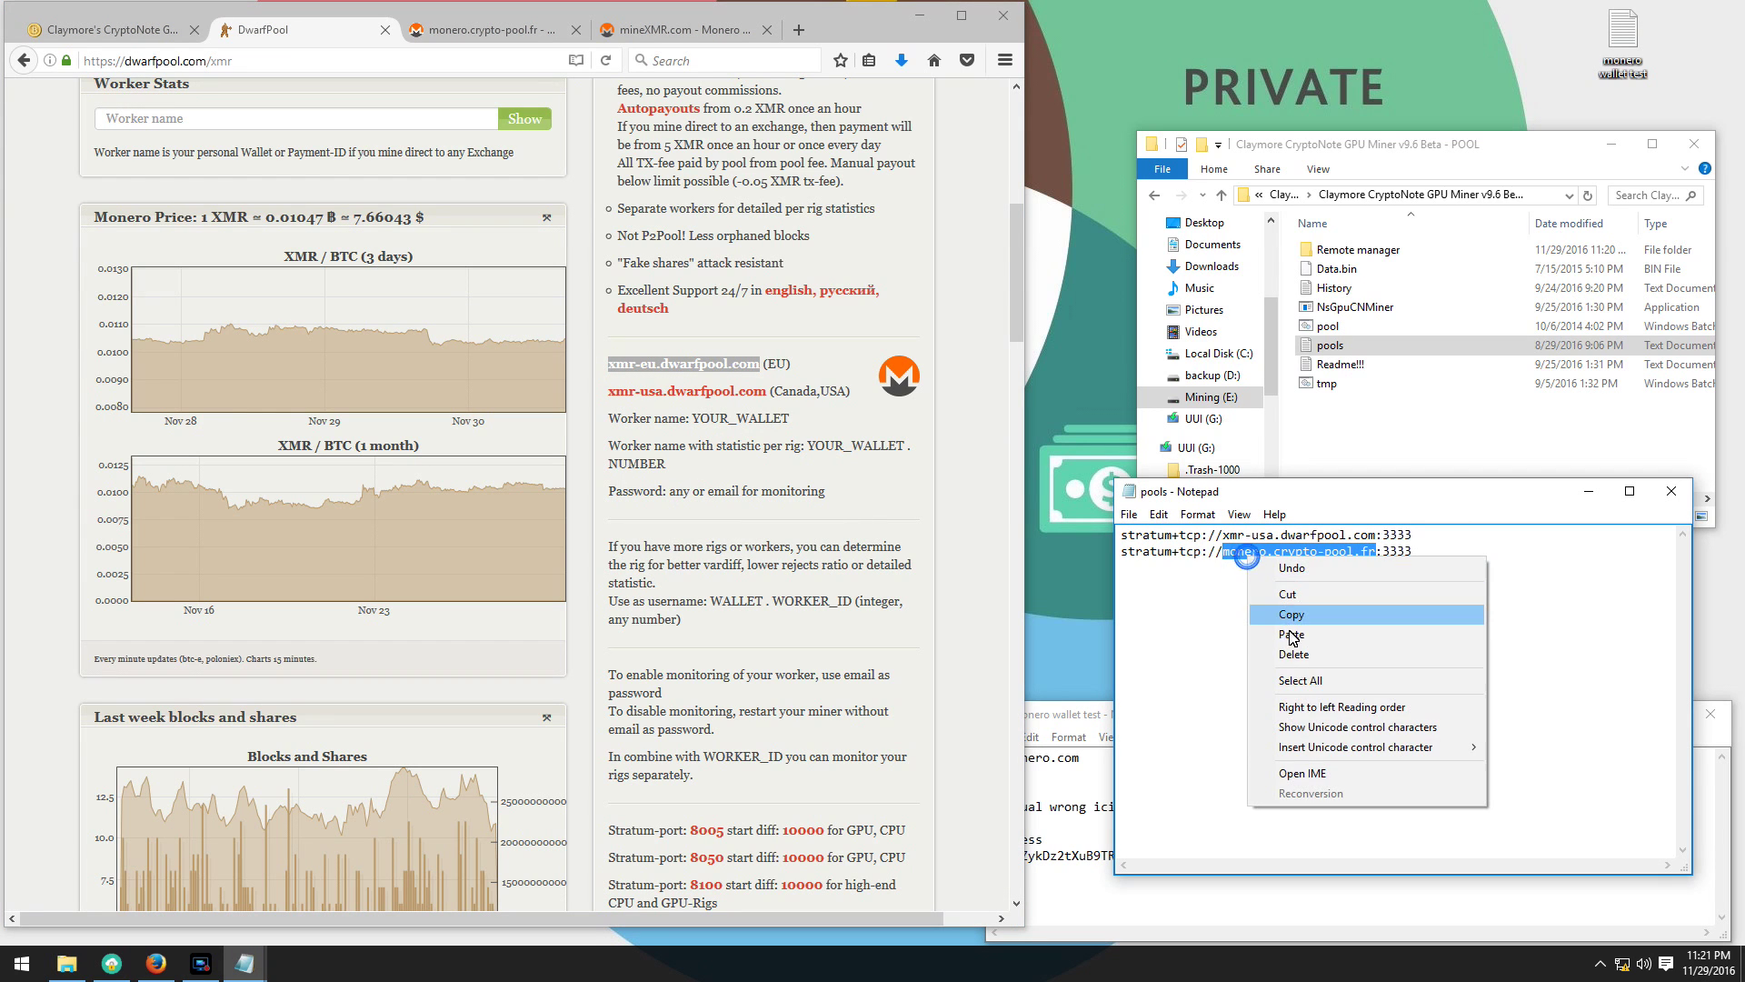
{"action": "left_click", "coordinate": [1291, 641]}
{"action": "left_click", "coordinate": [859, 559]}
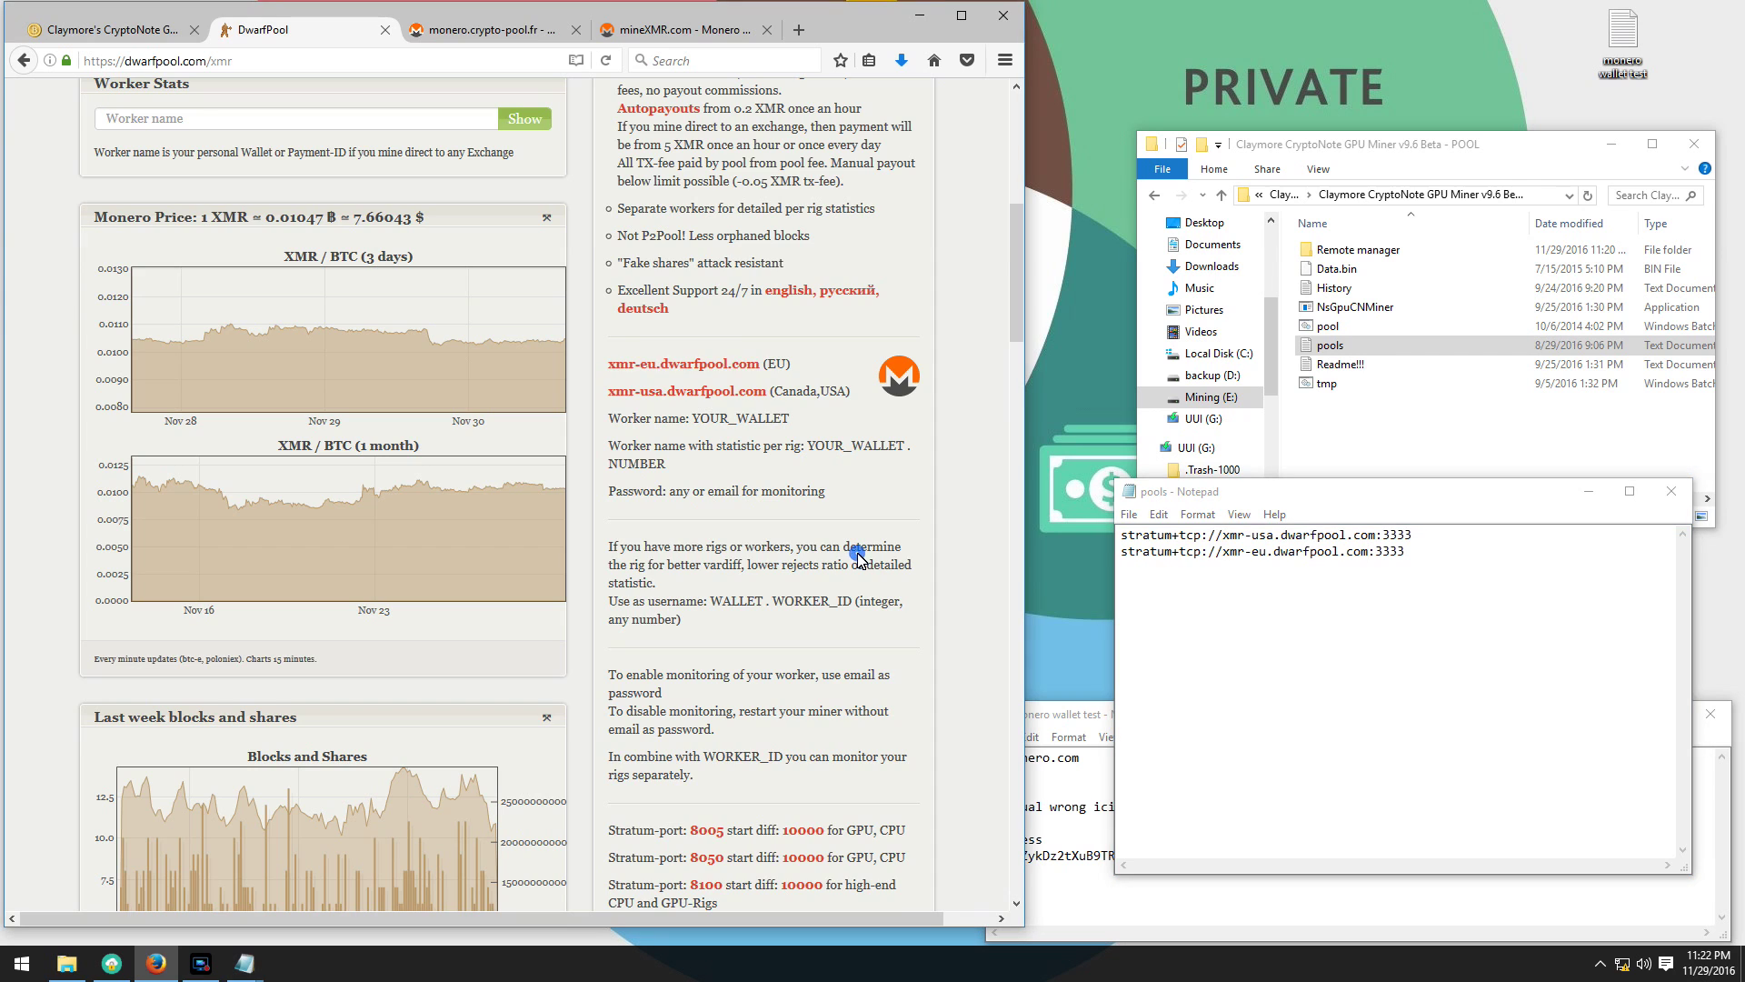
- Copy stratum port 8100 from the DwarfPool page and paste it over the first pool's port in the pools file
{"action": "scroll", "coordinate": [854, 555], "scroll_direction": "down", "scroll_amount": 6}
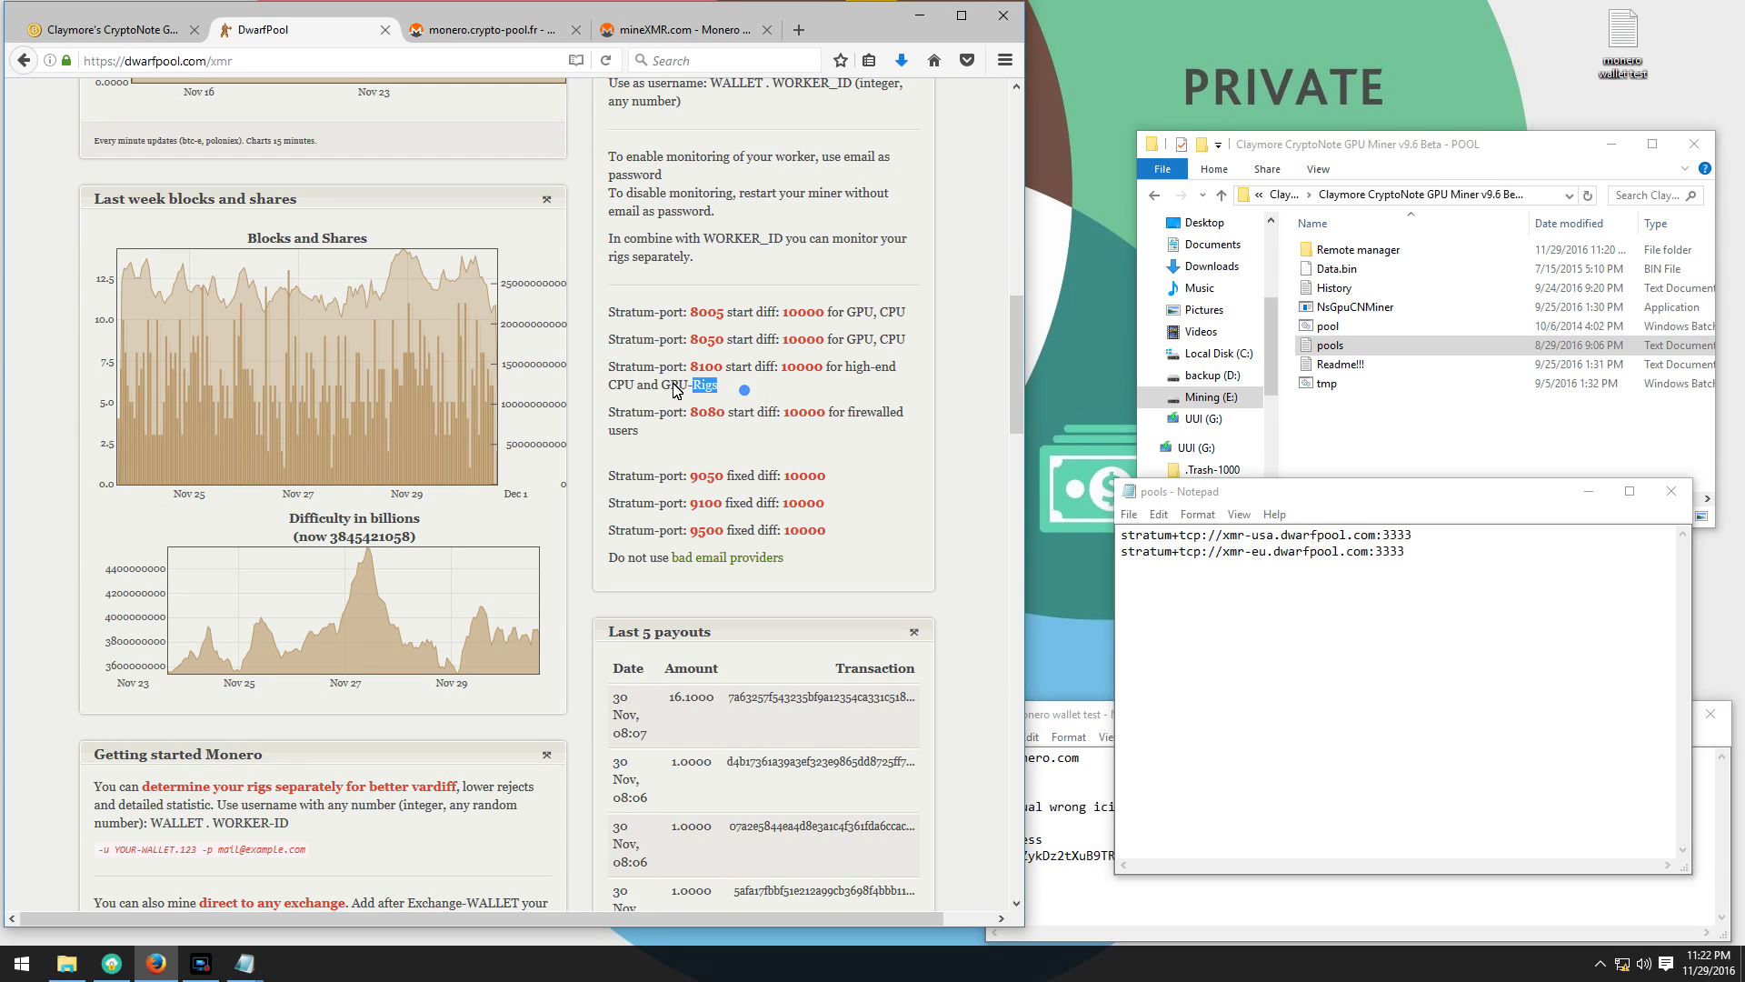
{"action": "triple_click", "coordinate": [741, 386]}
{"action": "left_click", "coordinate": [686, 380]}
{"action": "double_click", "coordinate": [696, 368]}
{"action": "right_click", "coordinate": [698, 368]}
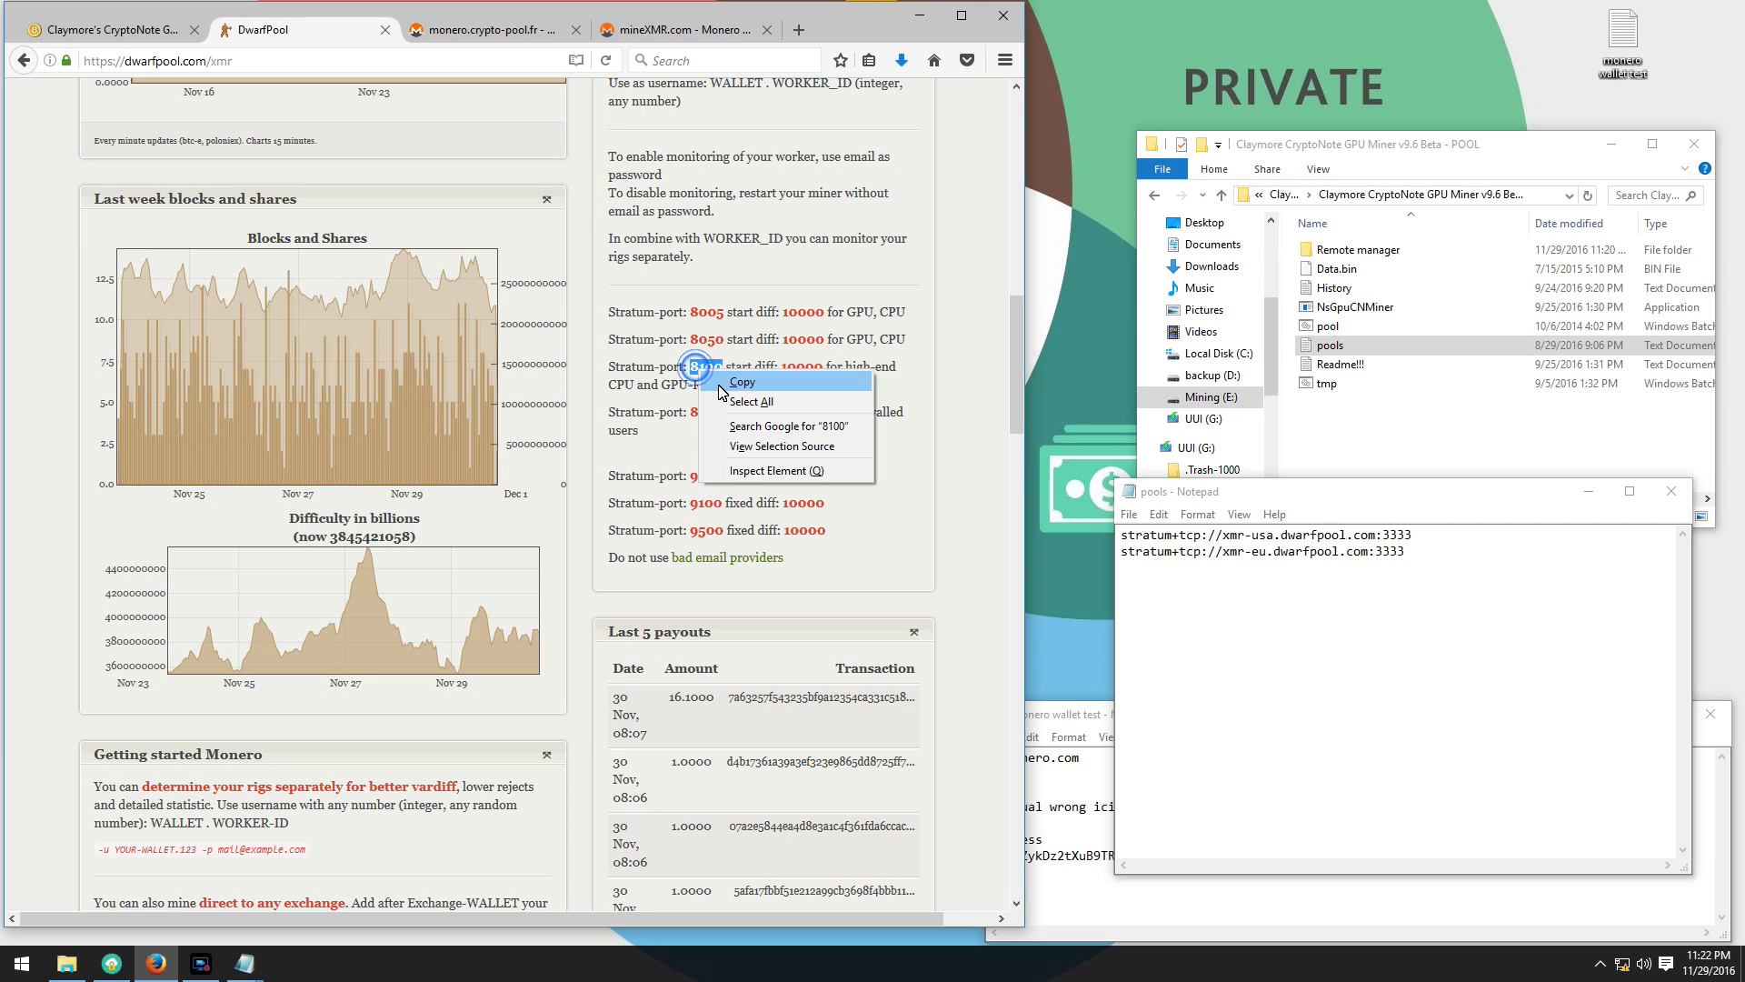
{"action": "left_click", "coordinate": [741, 382]}
{"action": "left_click_drag", "start_coordinate": [1381, 536], "coordinate": [1411, 537]}
{"action": "right_click", "coordinate": [1404, 536]}
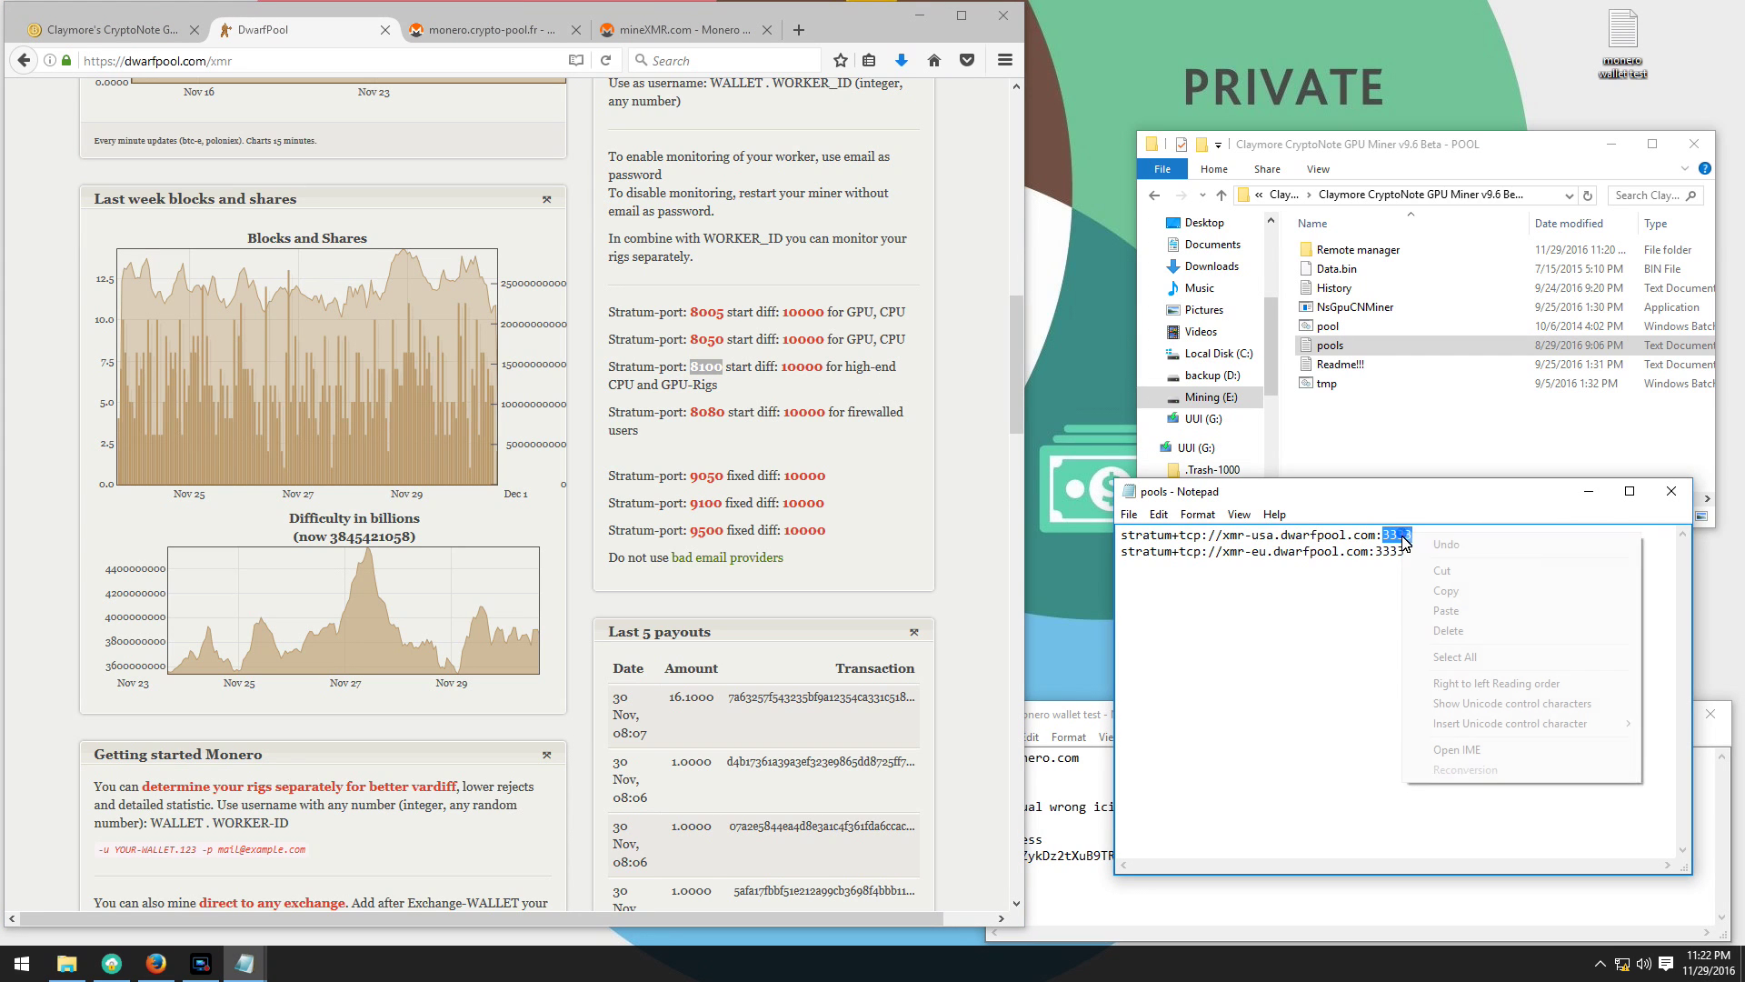
{"action": "left_click", "coordinate": [1445, 611]}
- Set the second pool's port to 8100 as well, and save and close the pools file
{"action": "left_click_drag", "start_coordinate": [1377, 553], "coordinate": [1408, 559]}
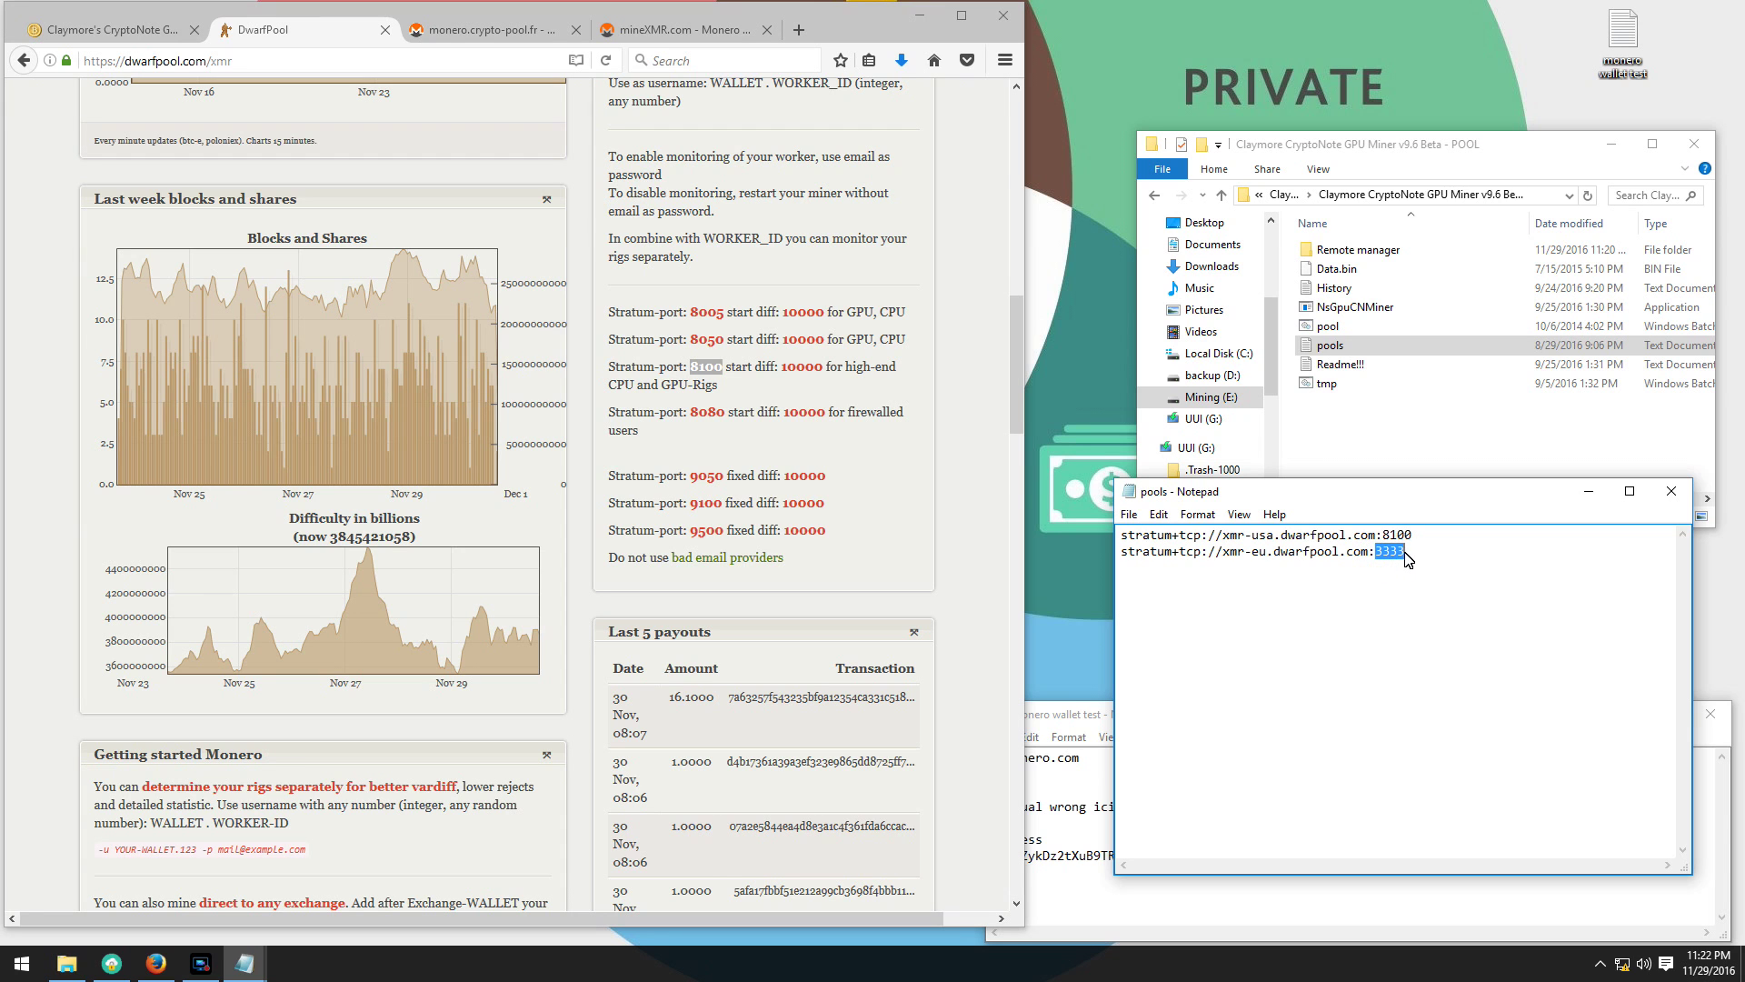
{"action": "right_click", "coordinate": [1408, 558]}
{"action": "left_click", "coordinate": [1445, 632]}
{"action": "scroll", "coordinate": [915, 511], "scroll_direction": "up", "scroll_amount": 5}
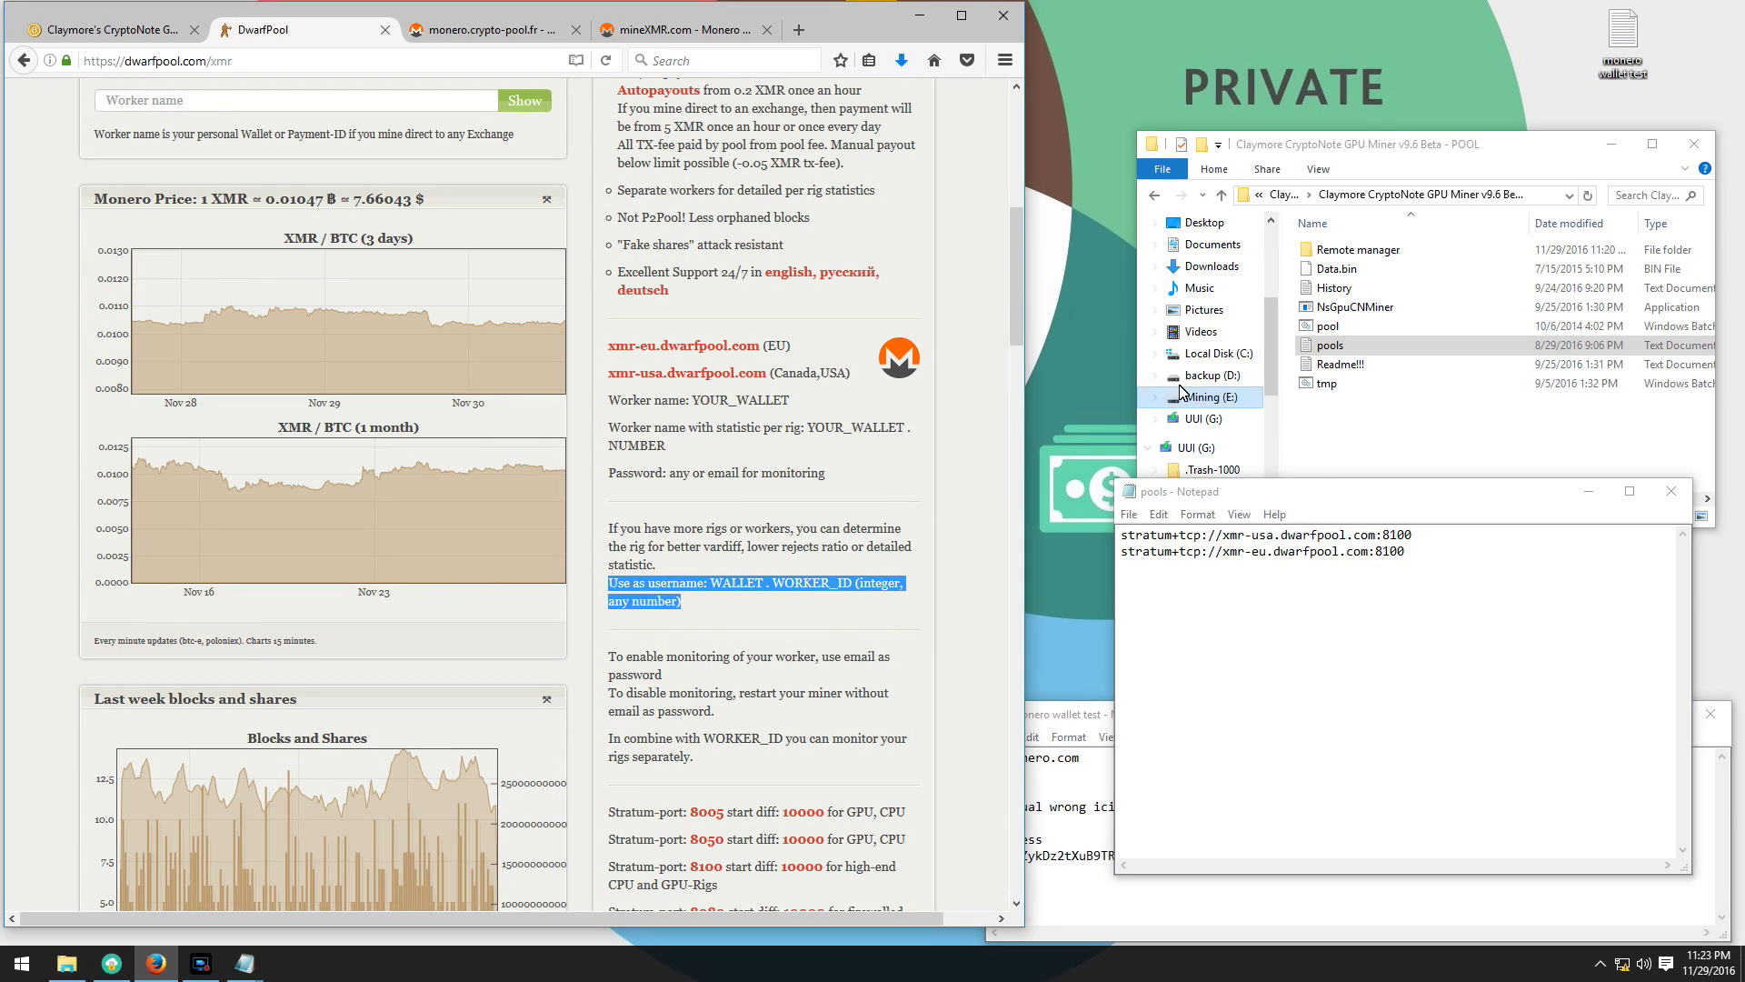
{"action": "left_click", "coordinate": [1162, 514]}
{"action": "left_click", "coordinate": [1182, 579]}
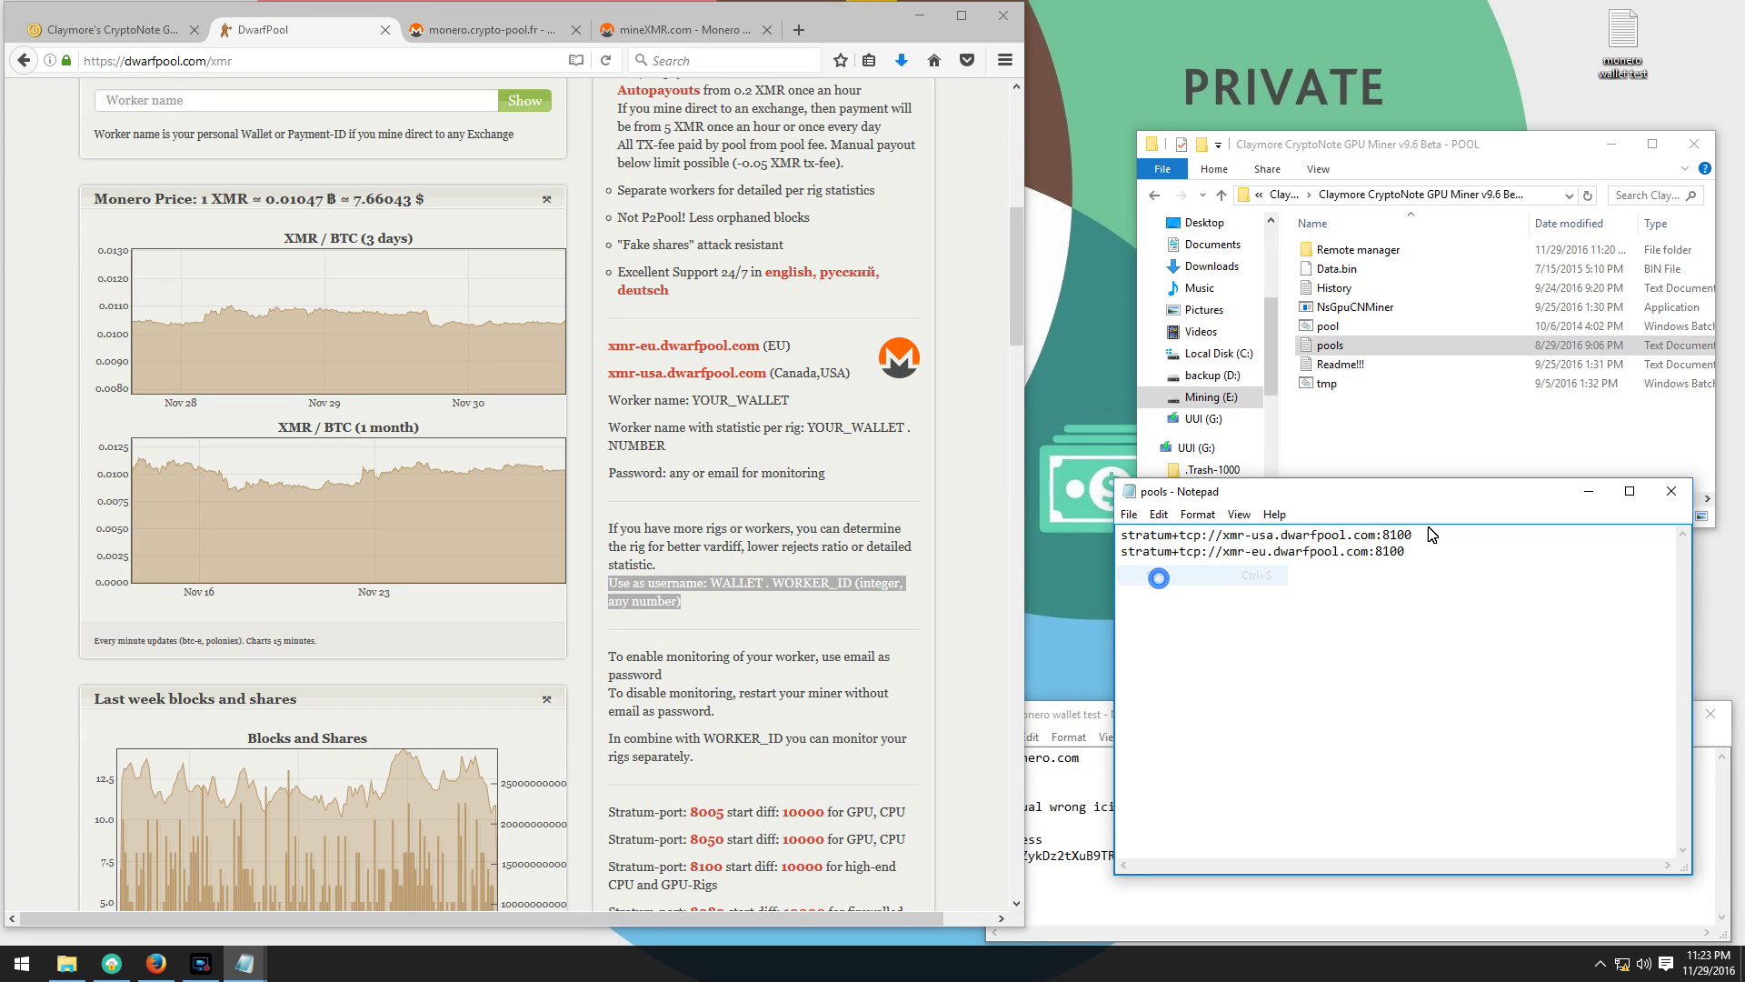
{"action": "left_click", "coordinate": [1673, 492]}
- Open the miner's pool batch file for editing and resize its window to show the whole command line
{"action": "left_click", "coordinate": [1328, 326]}
{"action": "right_click", "coordinate": [1327, 331]}
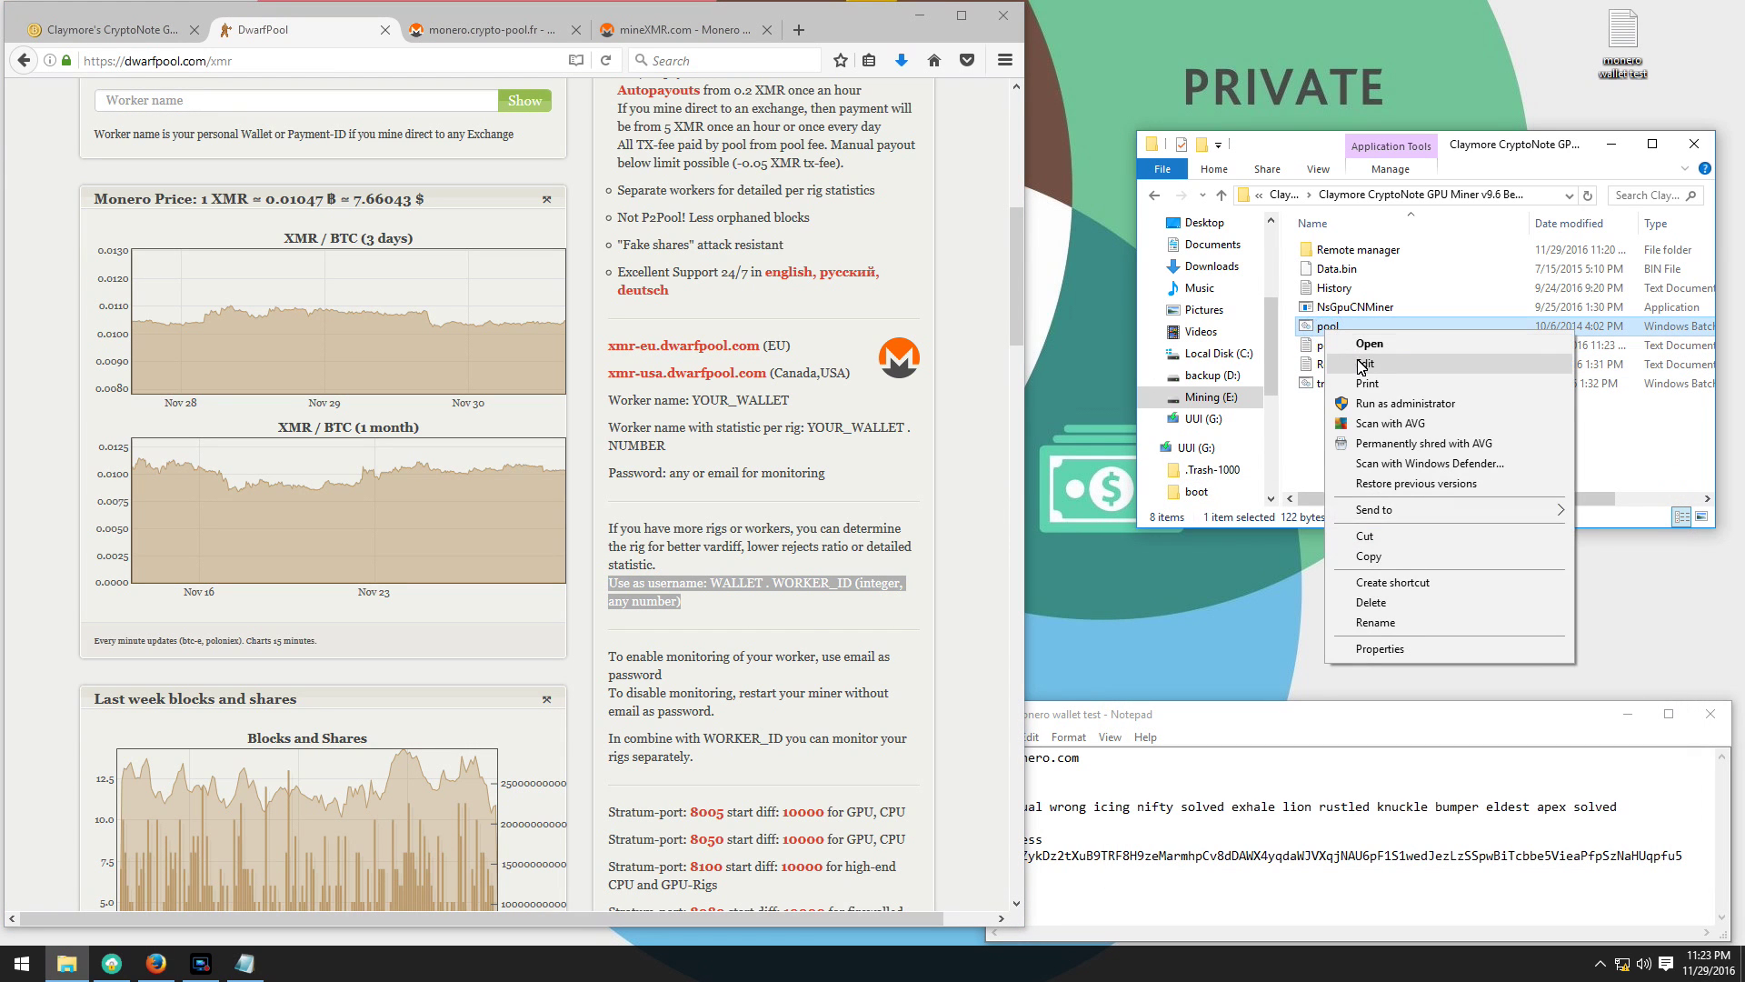
{"action": "left_click", "coordinate": [1365, 364]}
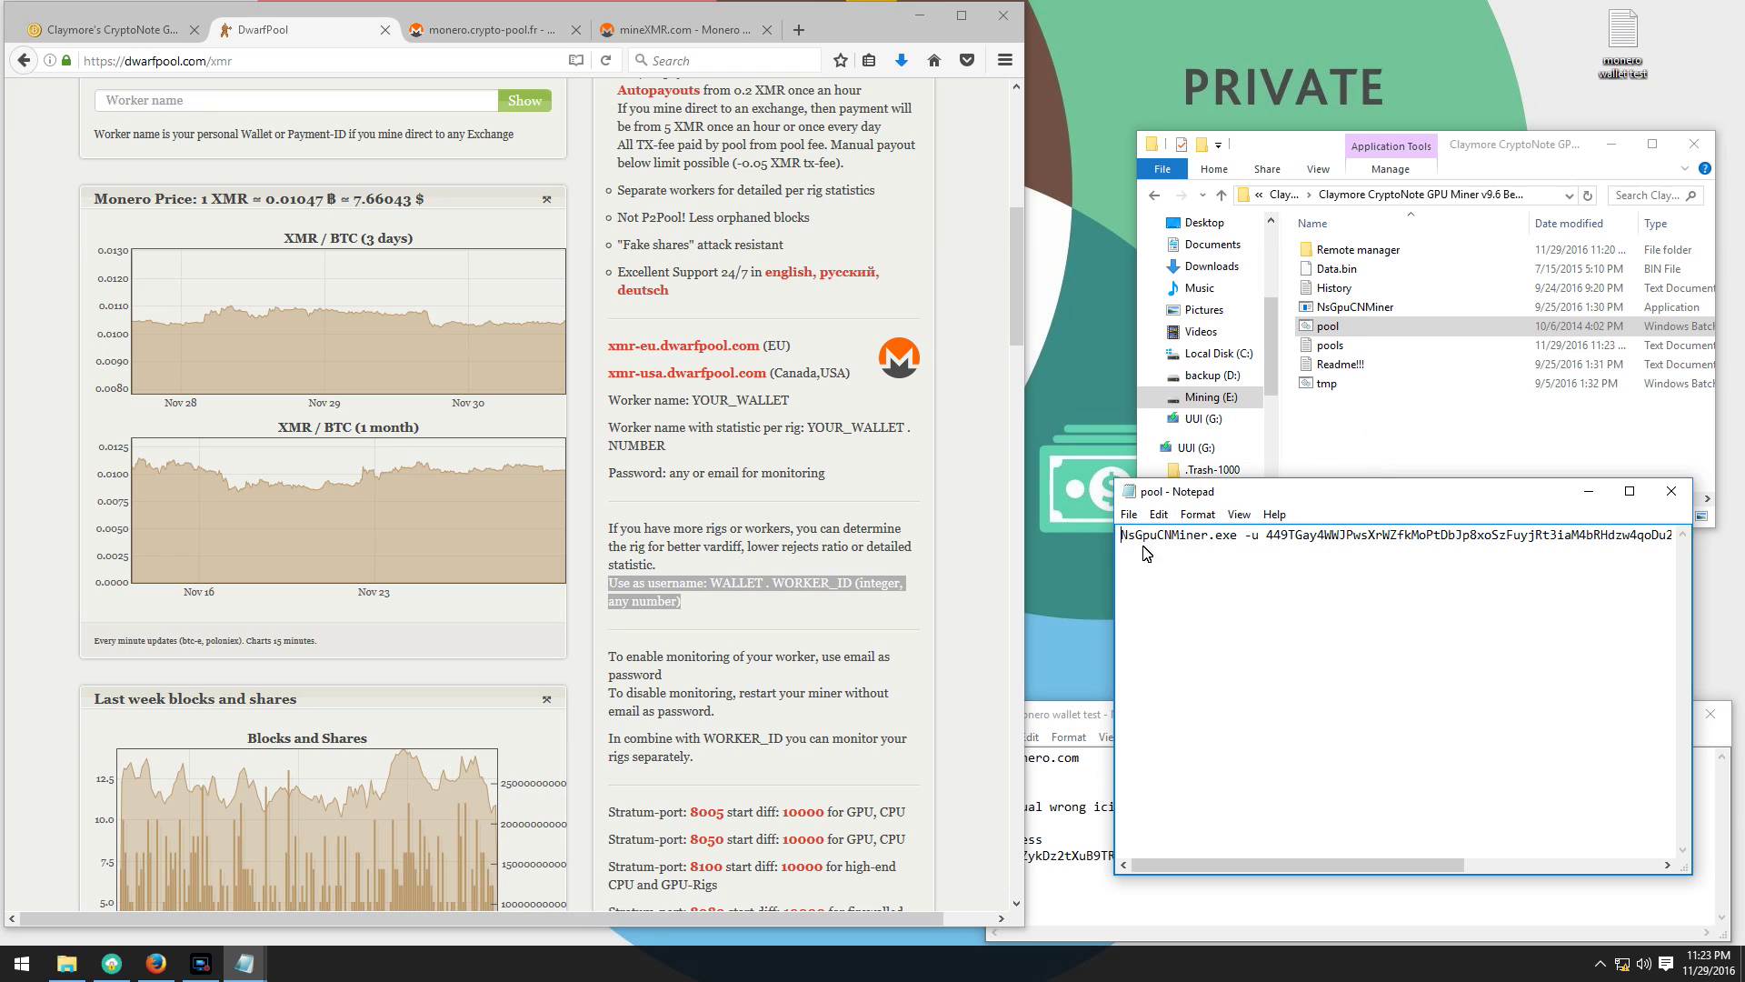
{"action": "left_click_drag", "start_coordinate": [1116, 570], "coordinate": [707, 570]}
{"action": "mouse_move", "coordinate": [1061, 491]}
{"action": "left_mouse_down"}
{"action": "mouse_move", "coordinate": [1117, 713]}
{"action": "mouse_move", "coordinate": [1108, 803]}
{"action": "mouse_move", "coordinate": [1097, 401]}
{"action": "mouse_move", "coordinate": [1100, 588]}
{"action": "mouse_move", "coordinate": [1082, 499]}
{"action": "left_mouse_up"}
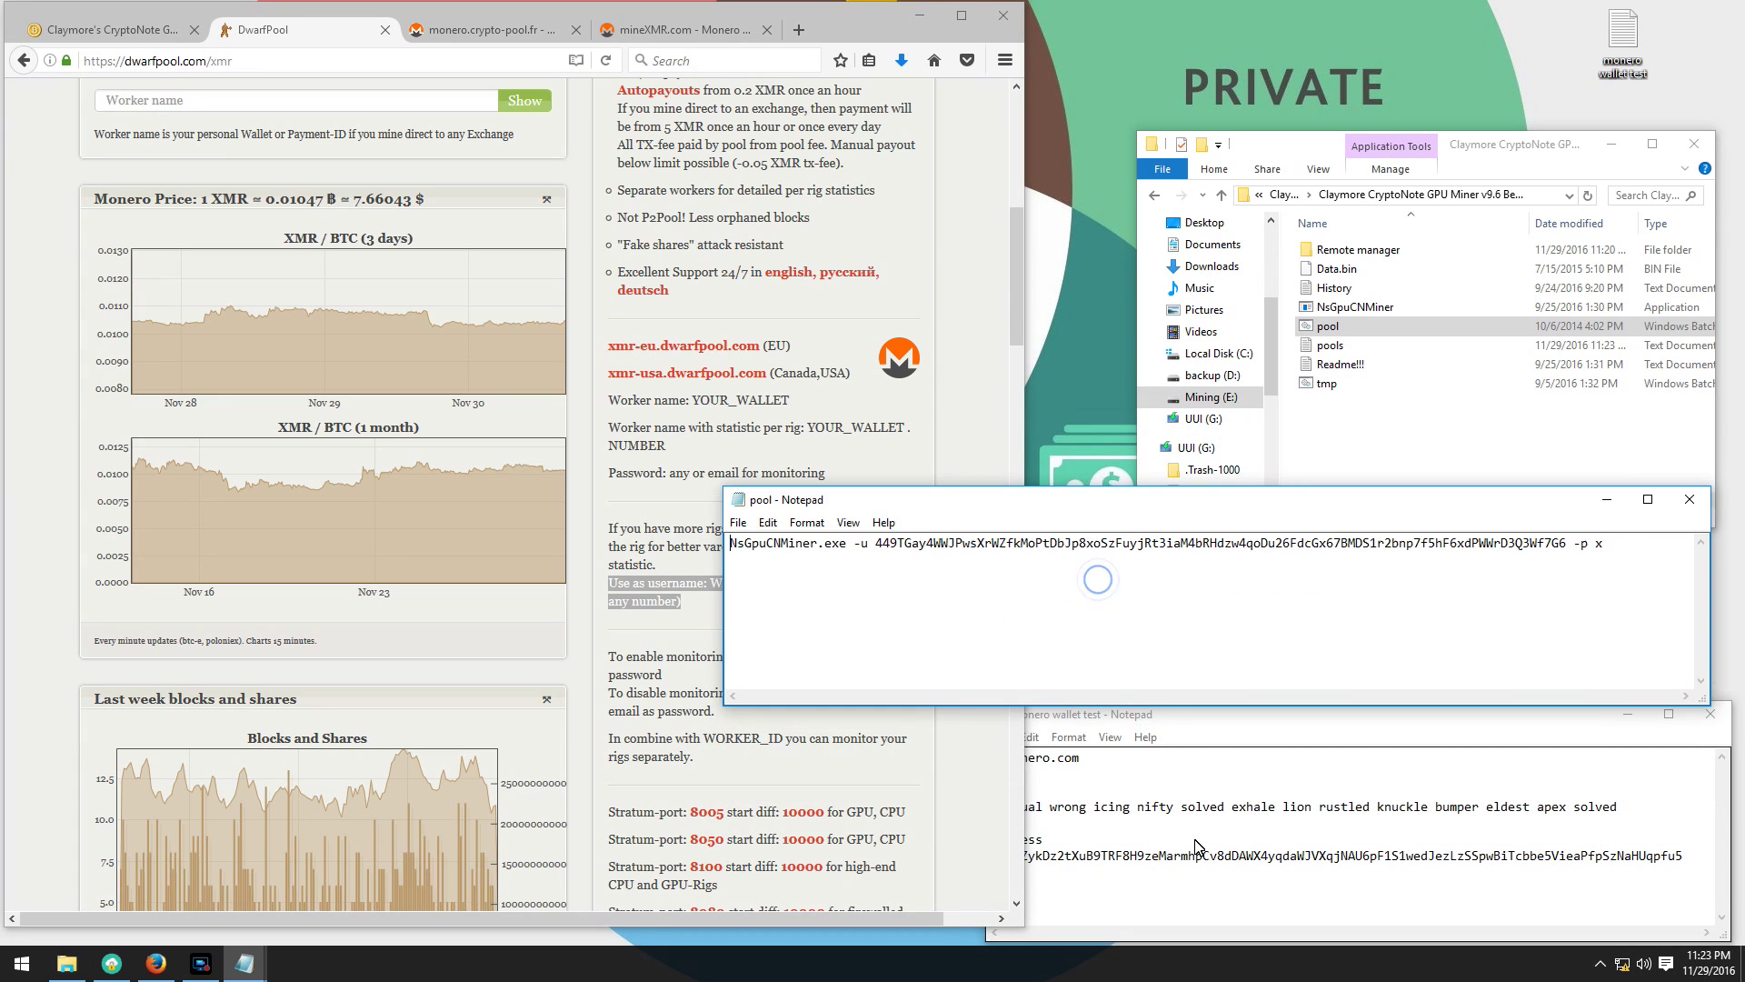
- Copy the wallet address from the monero wallet test file over the one after -u in the pool batch file, and close the wallet file
{"action": "left_click", "coordinate": [1194, 842]}
{"action": "double_click", "coordinate": [1195, 842]}
{"action": "right_click", "coordinate": [1198, 848]}
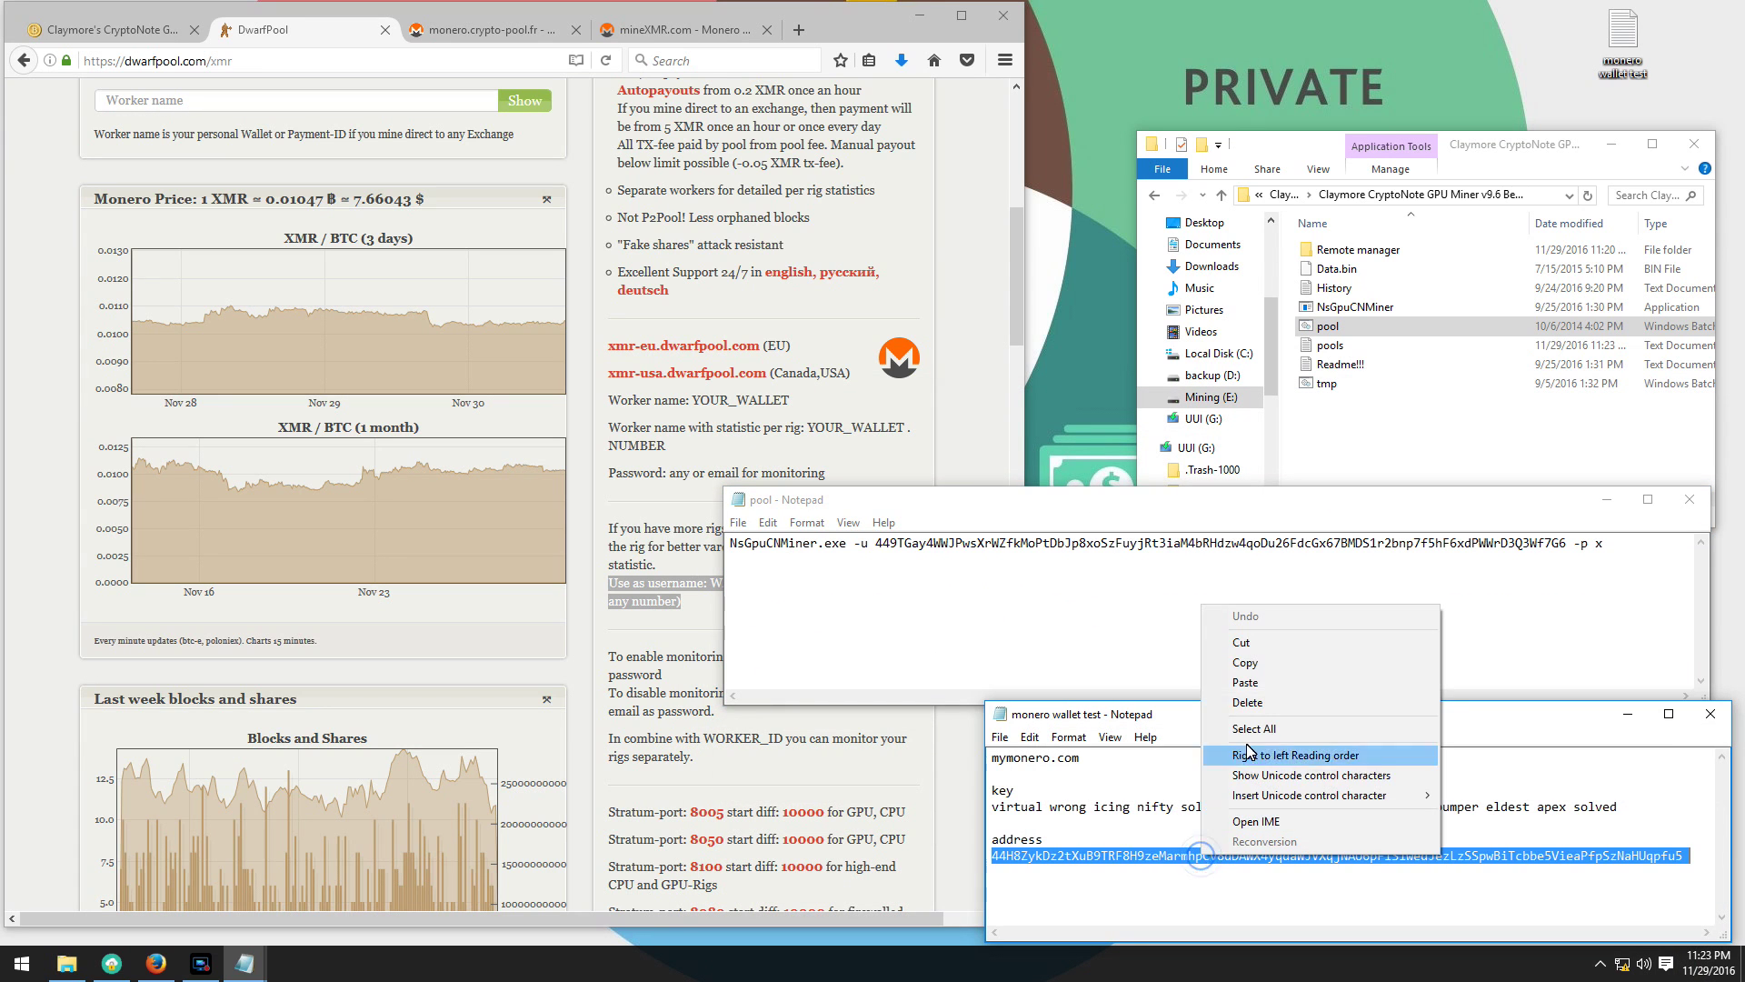
{"action": "left_click", "coordinate": [1258, 673]}
{"action": "double_click", "coordinate": [1259, 543]}
{"action": "right_click", "coordinate": [1259, 544]}
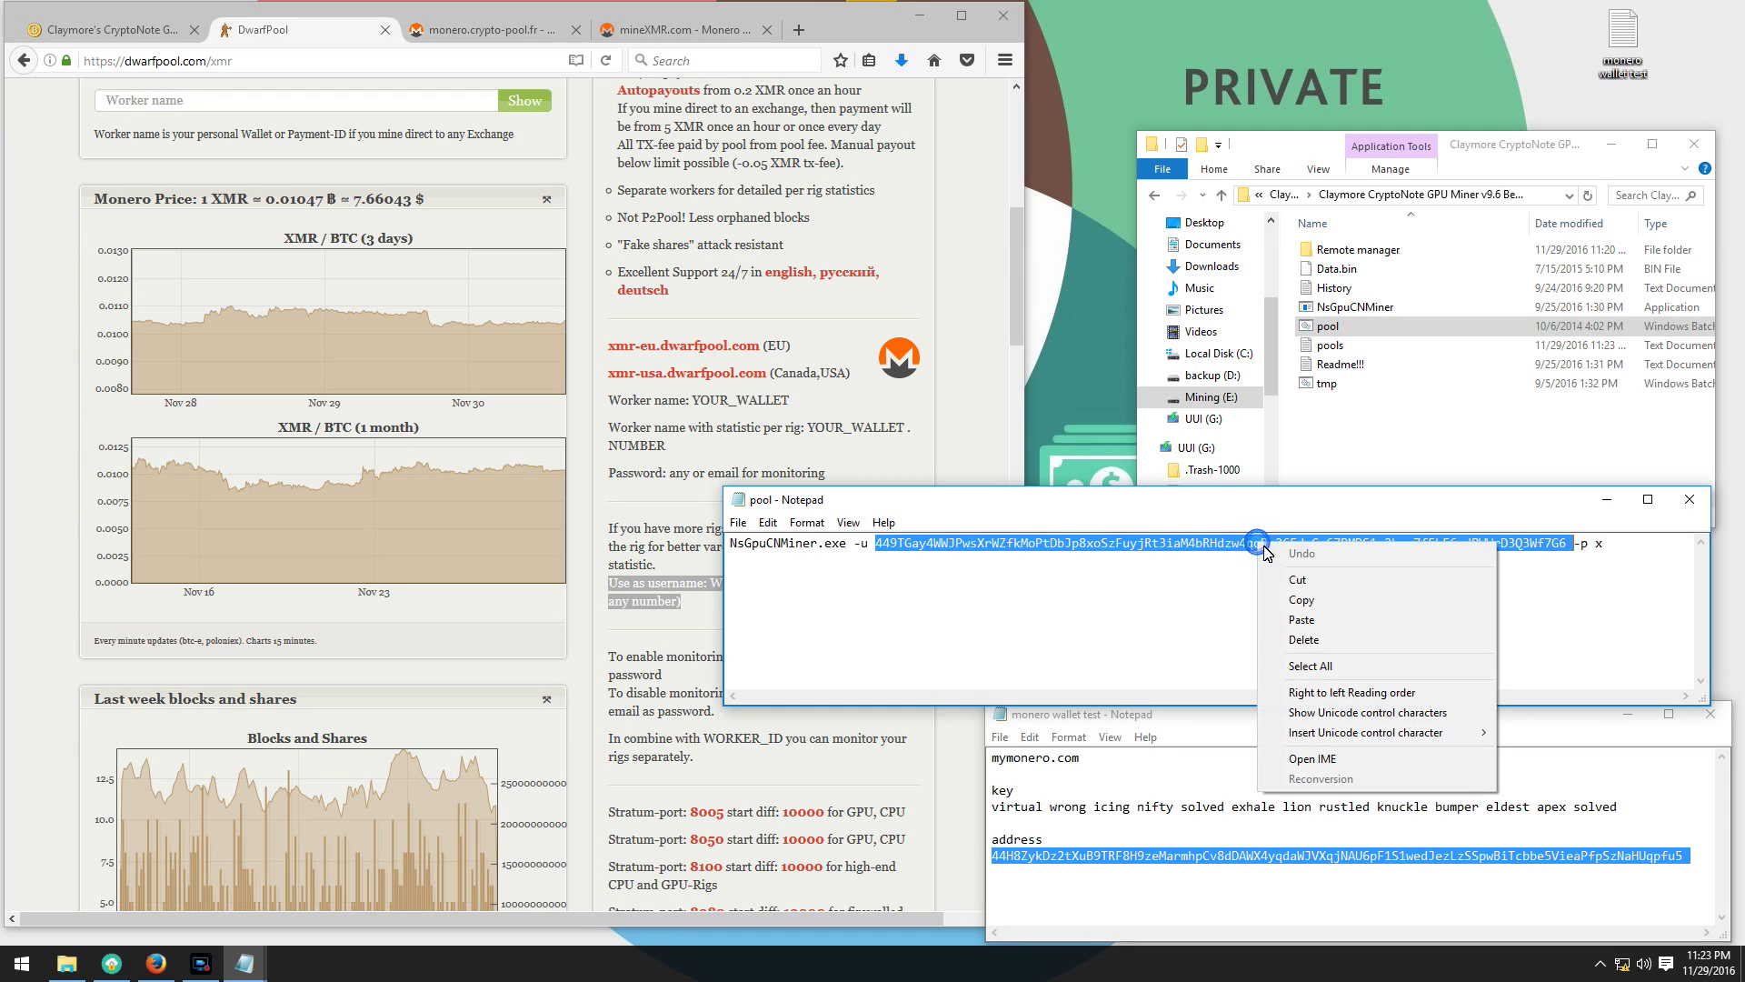
{"action": "left_click", "coordinate": [1301, 619]}
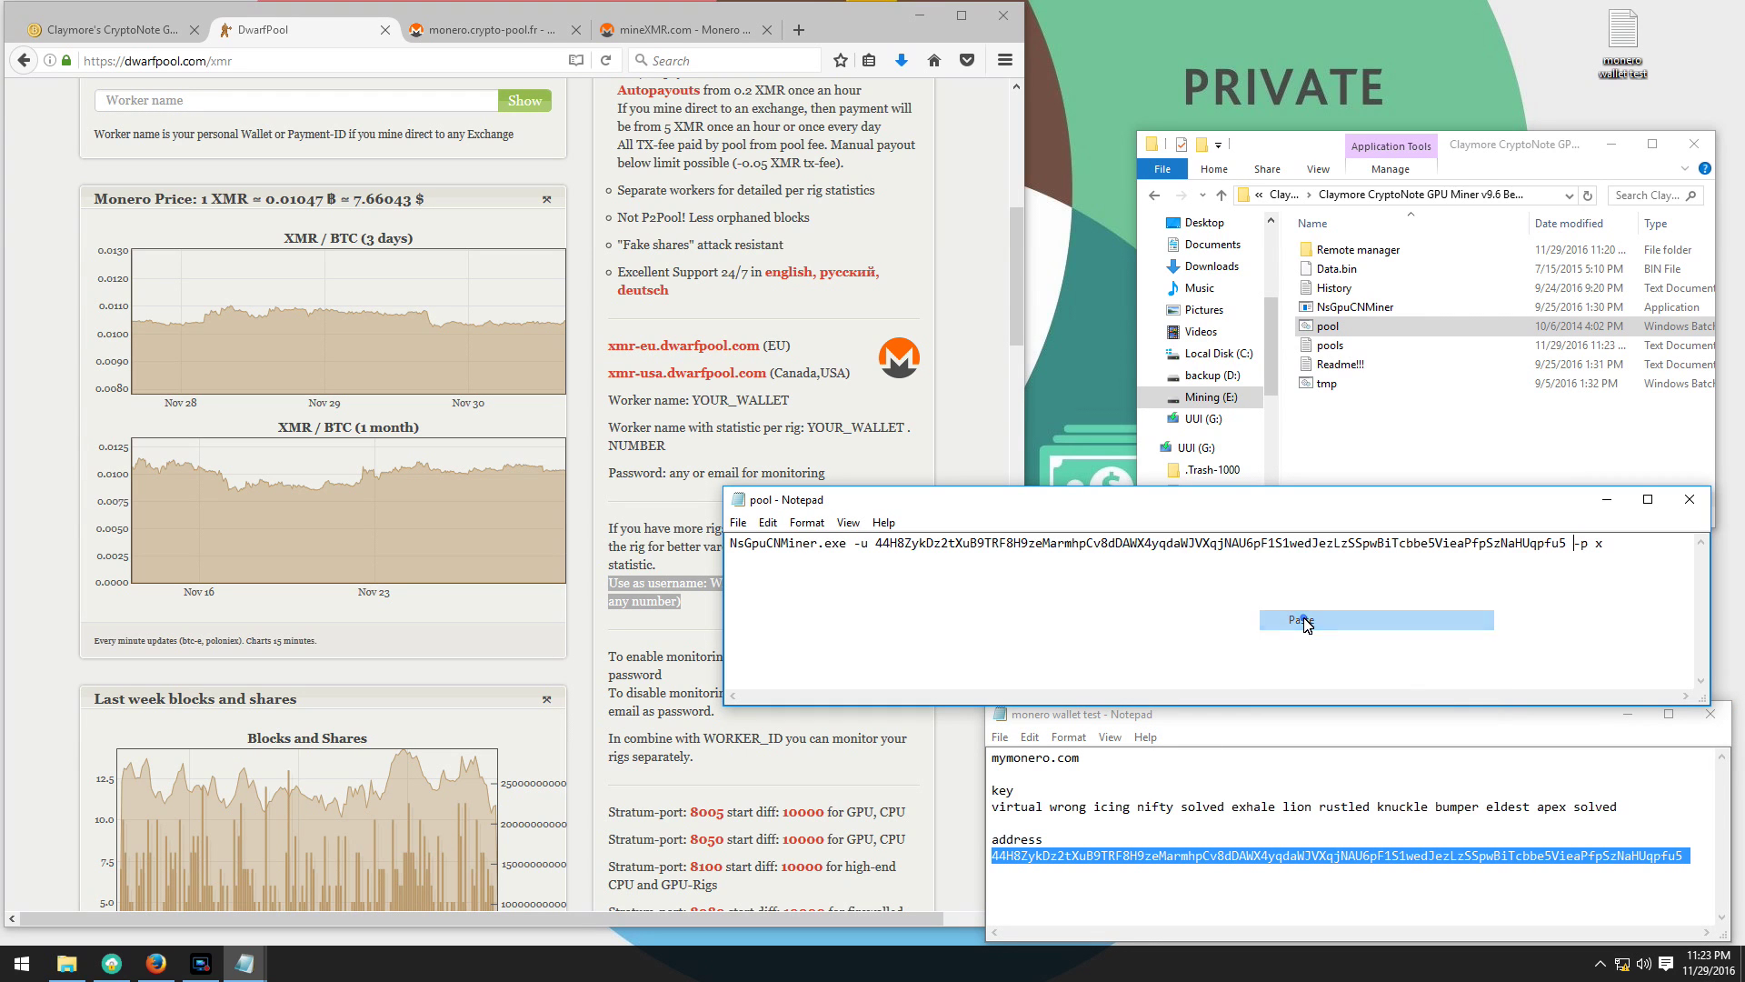
{"action": "left_click", "coordinate": [1709, 716]}
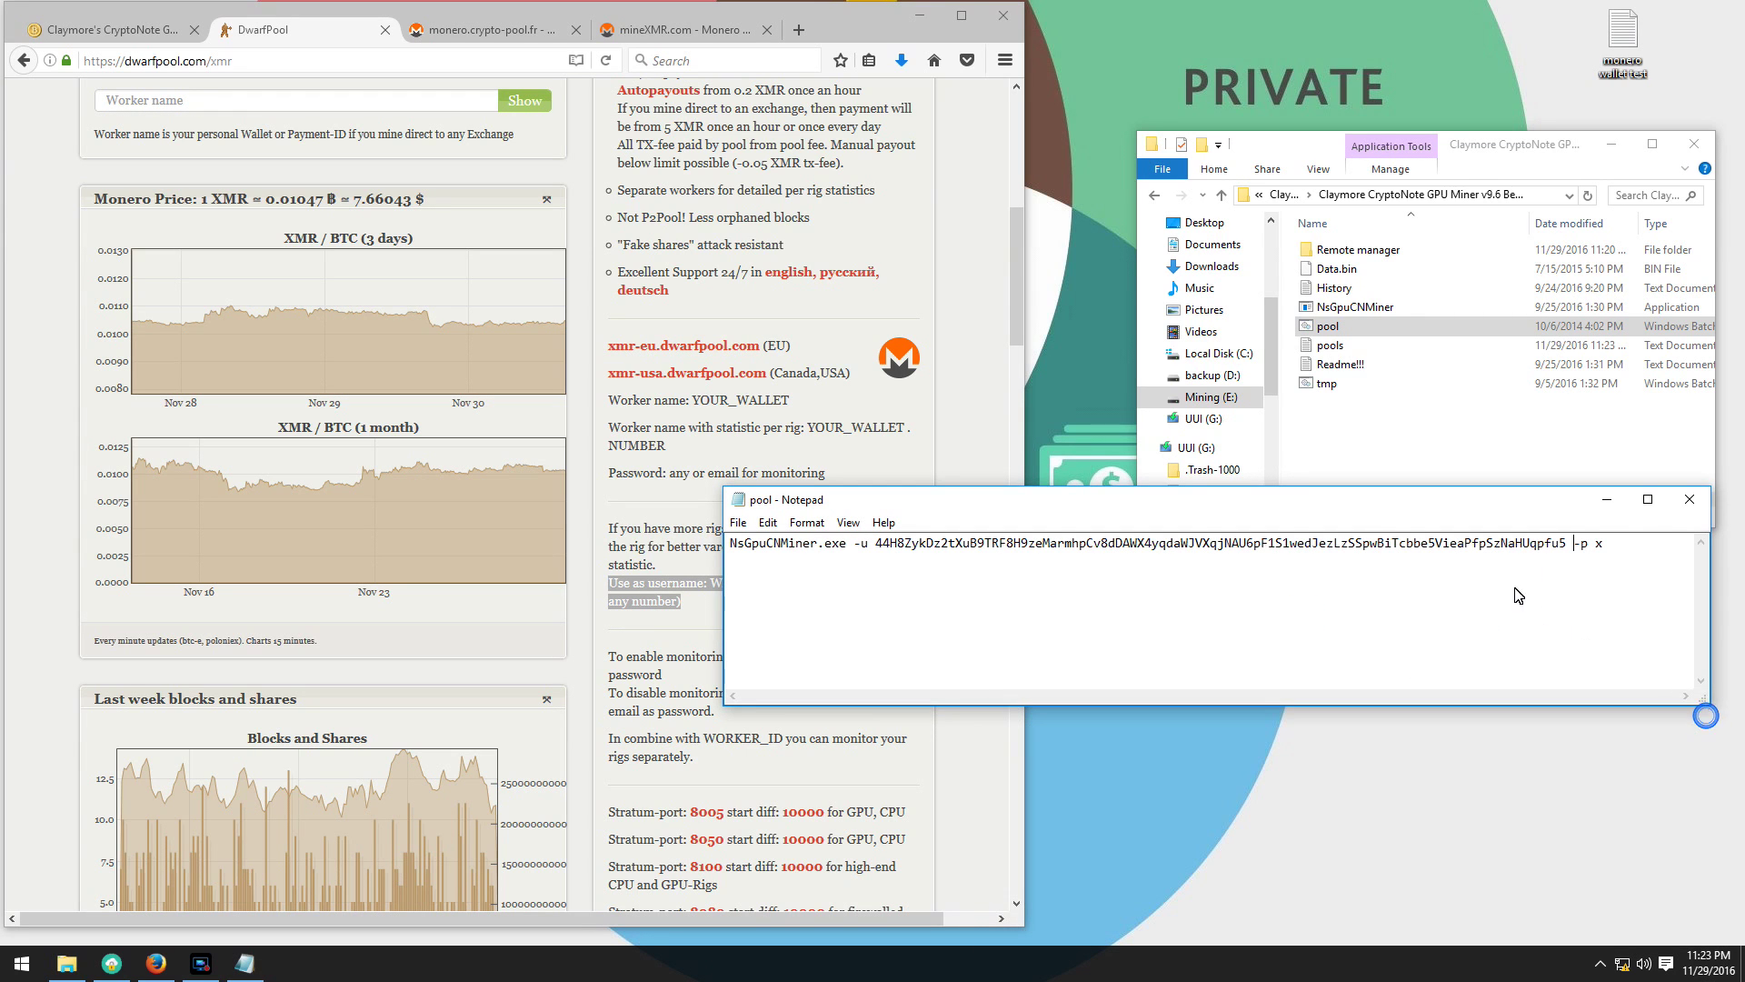
- Append the worker ID .6480 directly to the wallet address in the pool batch file
{"action": "left_click", "coordinate": [1565, 548]}
{"action": "type", "text": ".648"}
{"action": "left_click", "coordinate": [645, 510]}
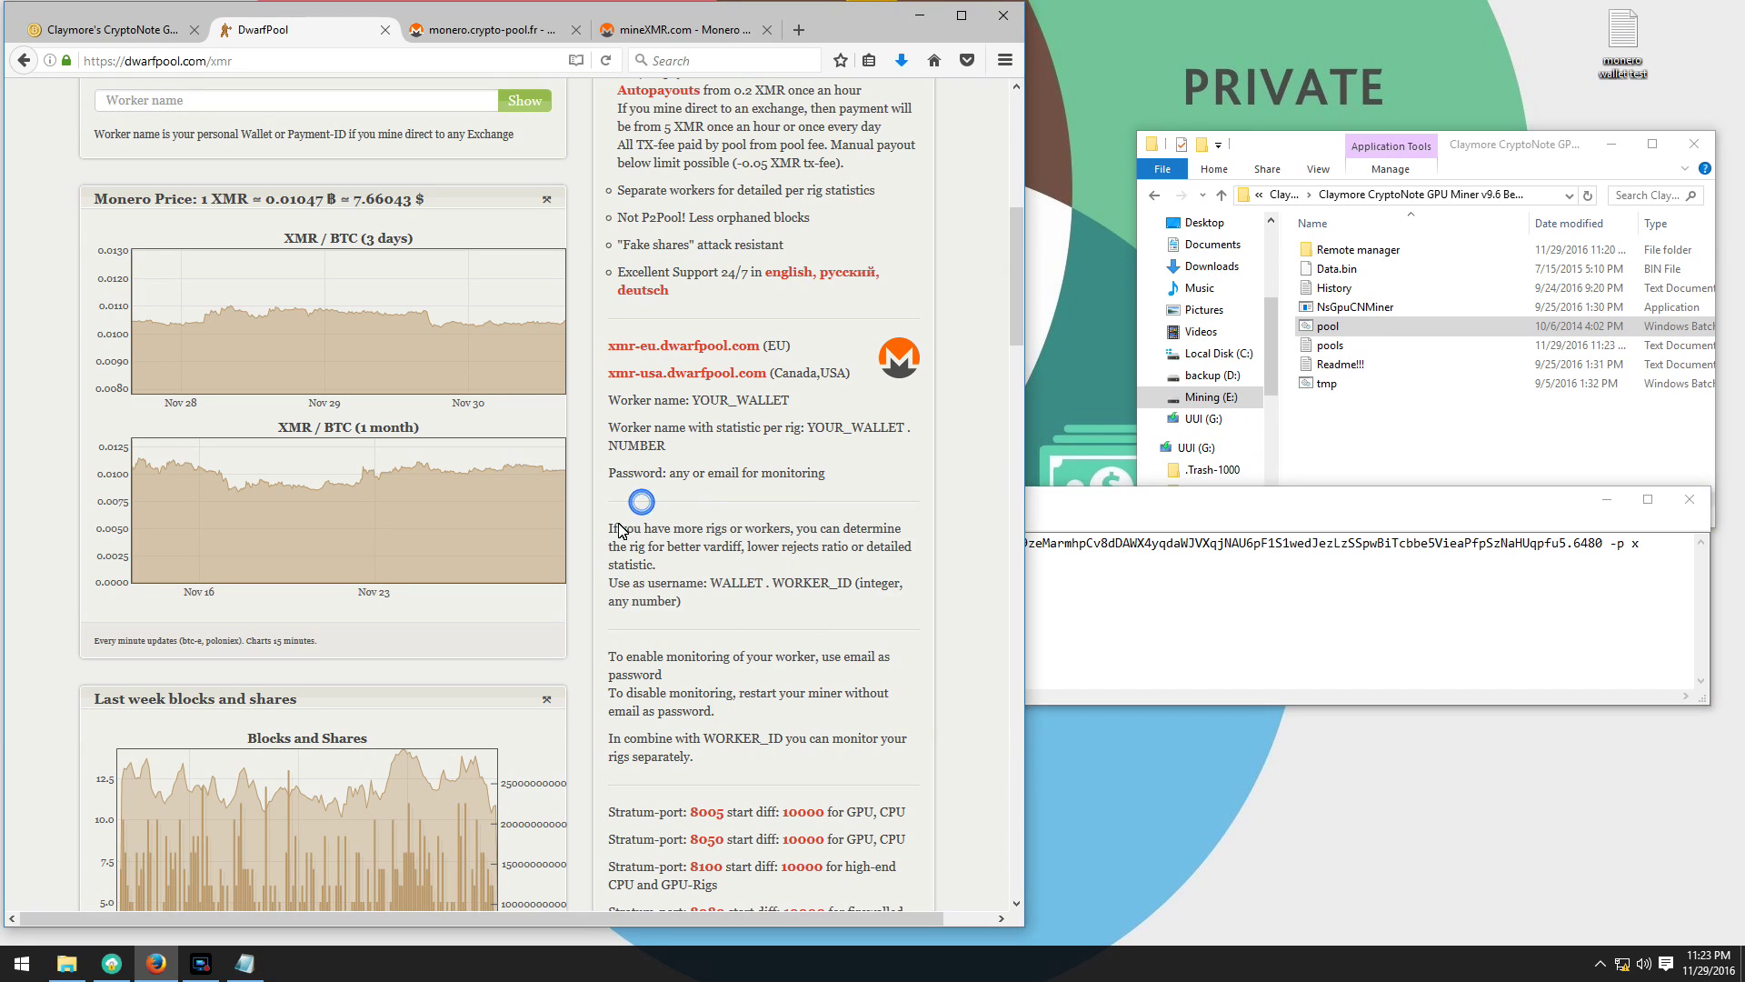
- Copy the -a 4 algorithm option from the Claymore forum thread and add it after -p x in the pool batch file
{"action": "left_click", "coordinate": [136, 30]}
{"action": "scroll", "coordinate": [273, 355], "scroll_direction": "down", "scroll_amount": 10}
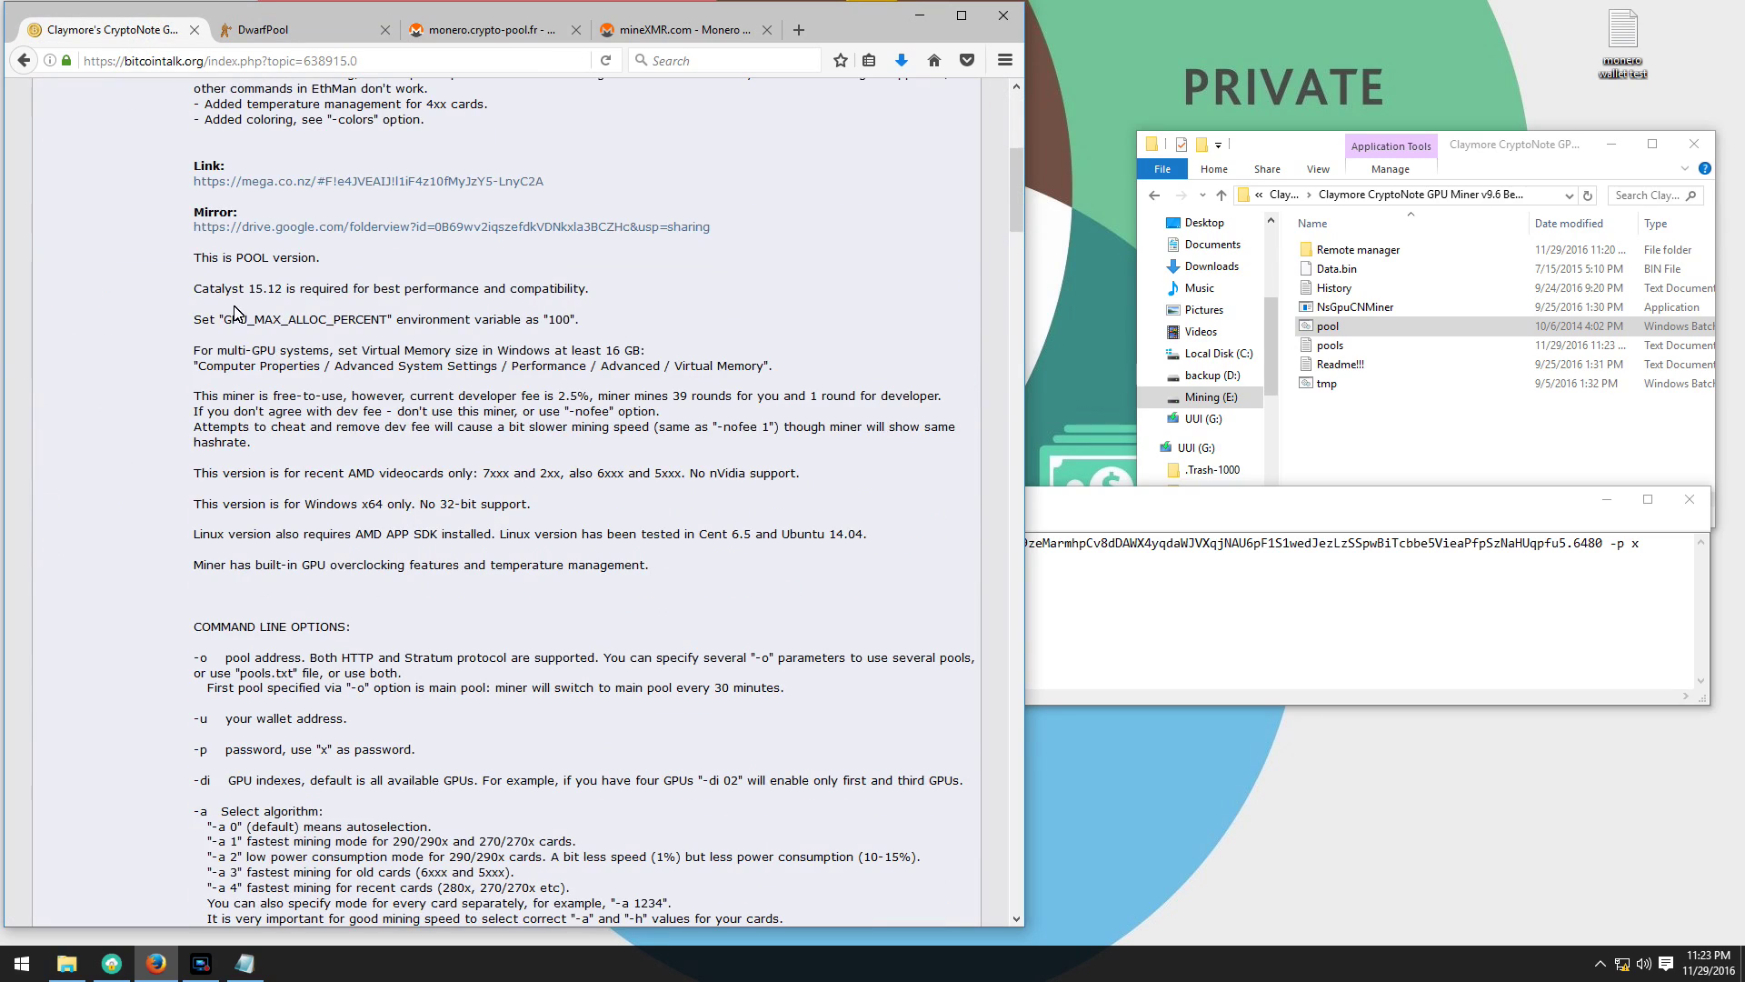
{"action": "scroll", "coordinate": [234, 313], "scroll_direction": "down", "scroll_amount": 8}
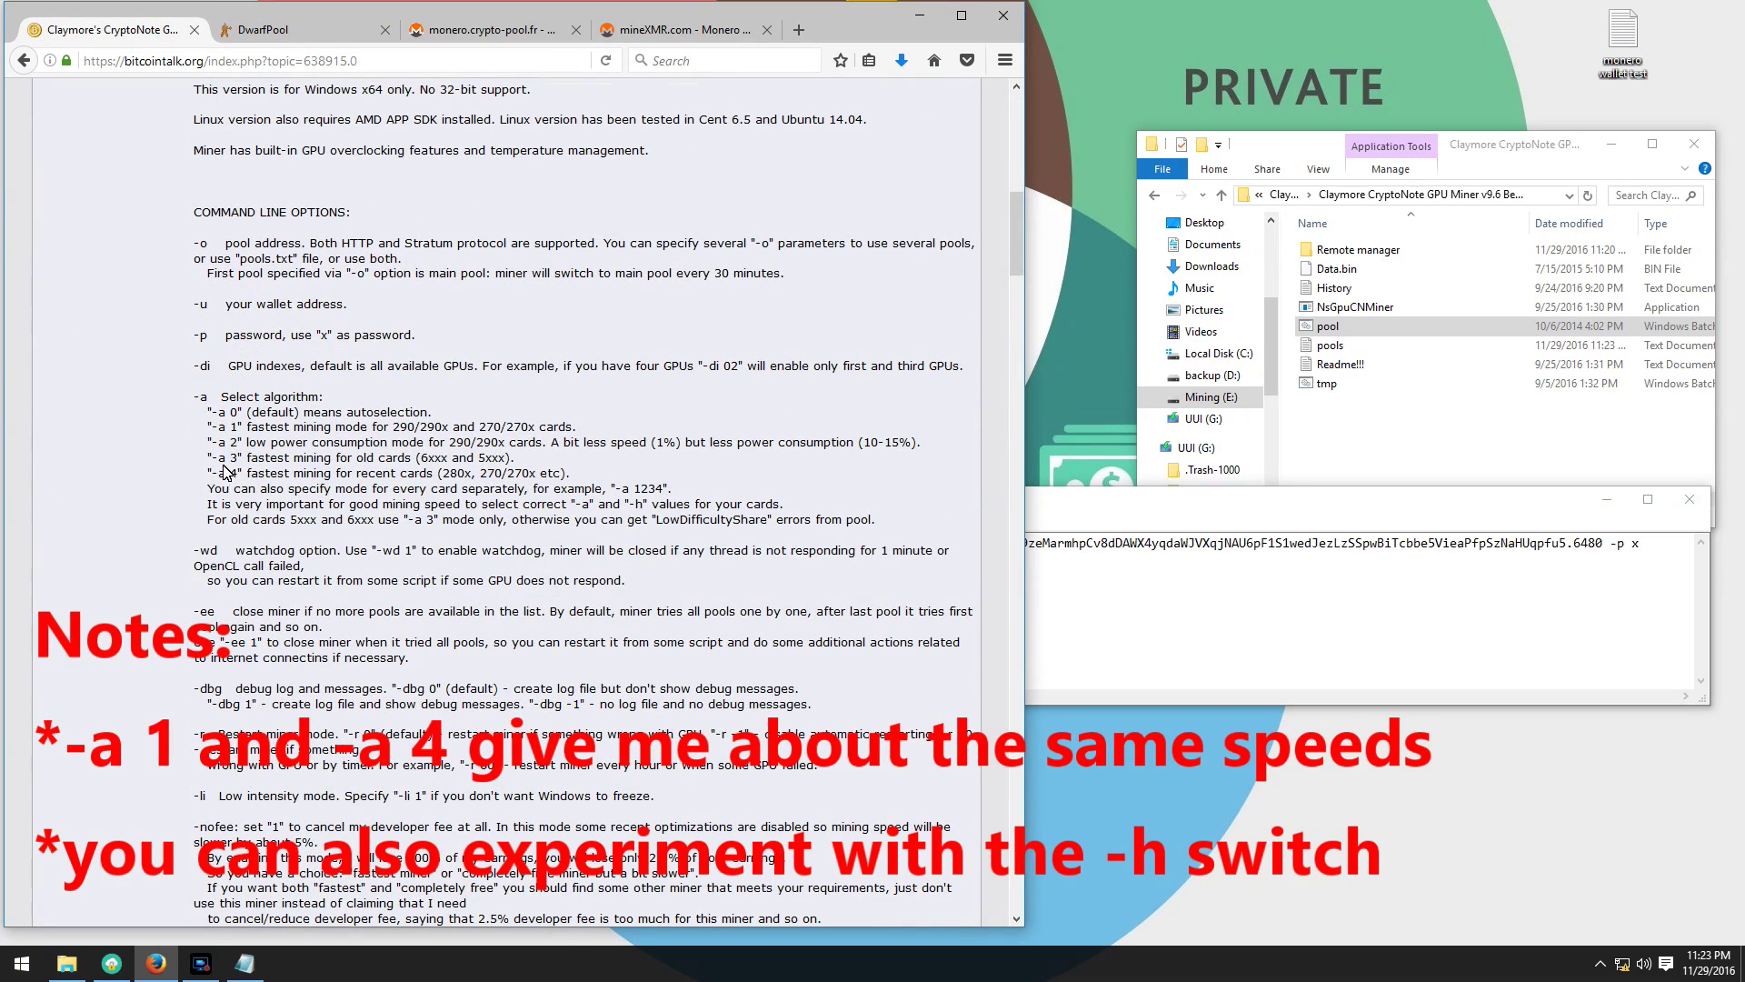
{"action": "left_click_drag", "start_coordinate": [213, 478], "coordinate": [240, 476]}
{"action": "key", "text": "cmd+c"}
{"action": "right_click", "coordinate": [234, 477]}
{"action": "left_click", "coordinate": [1635, 548]}
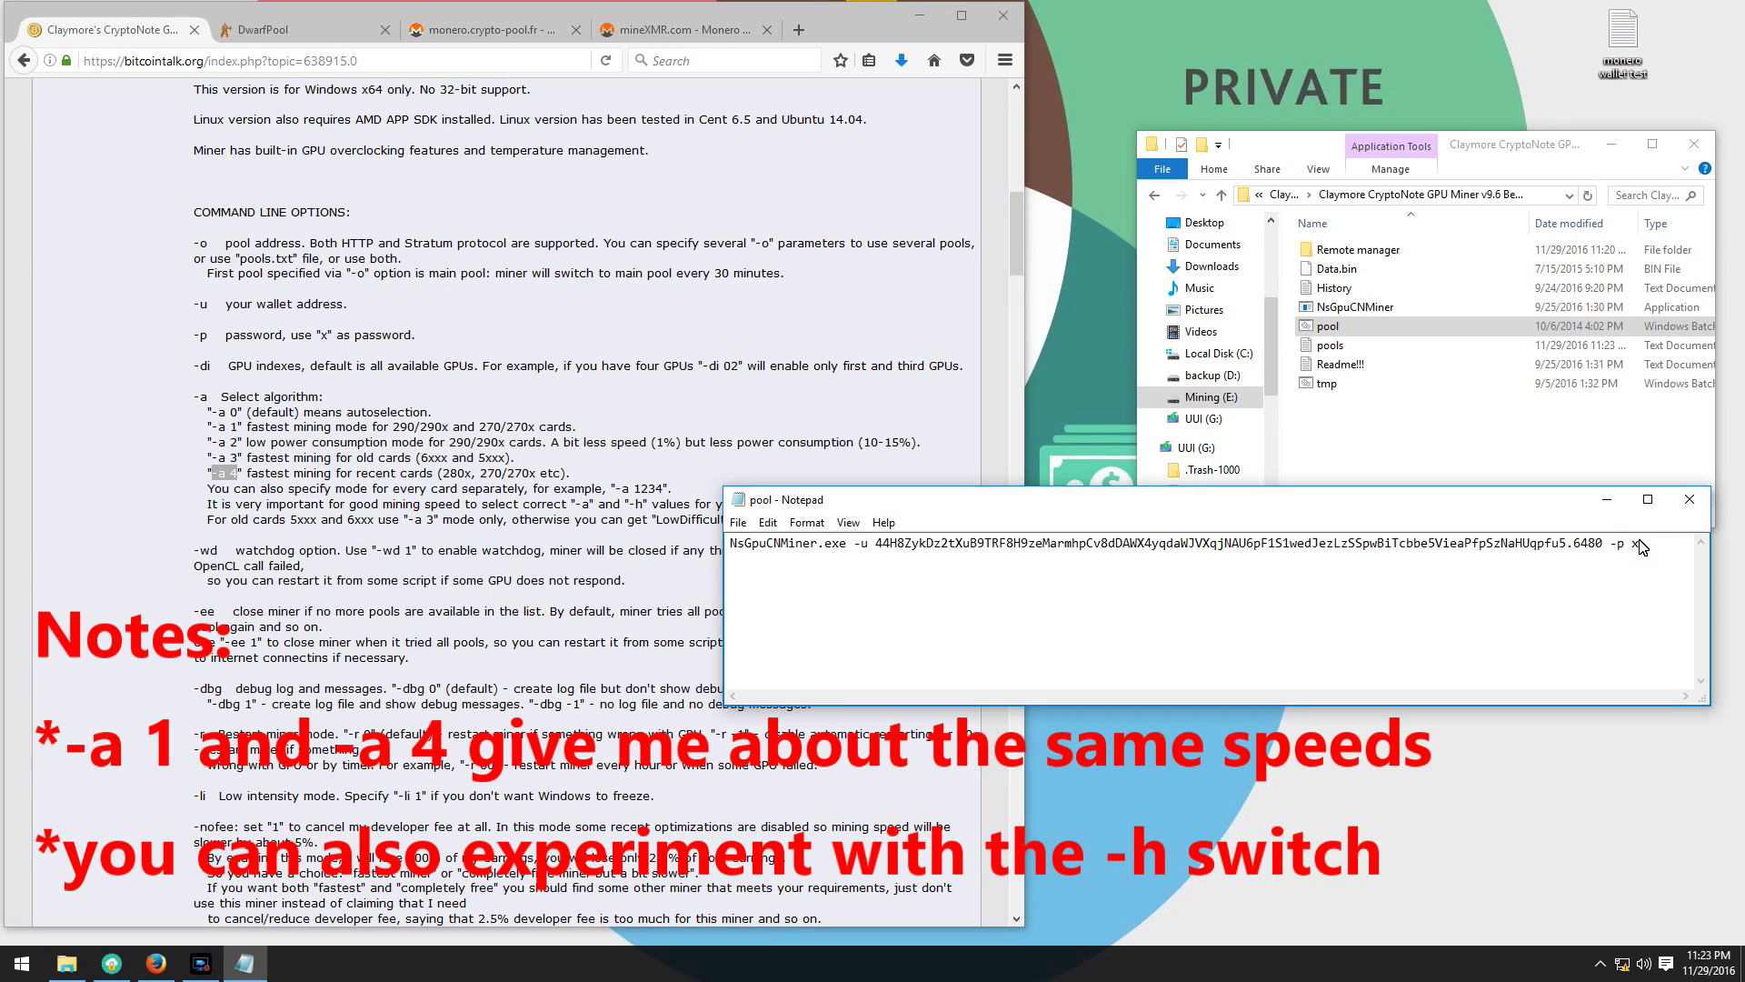
{"action": "right_click", "coordinate": [1641, 547]}
{"action": "left_click", "coordinate": [1627, 623]}
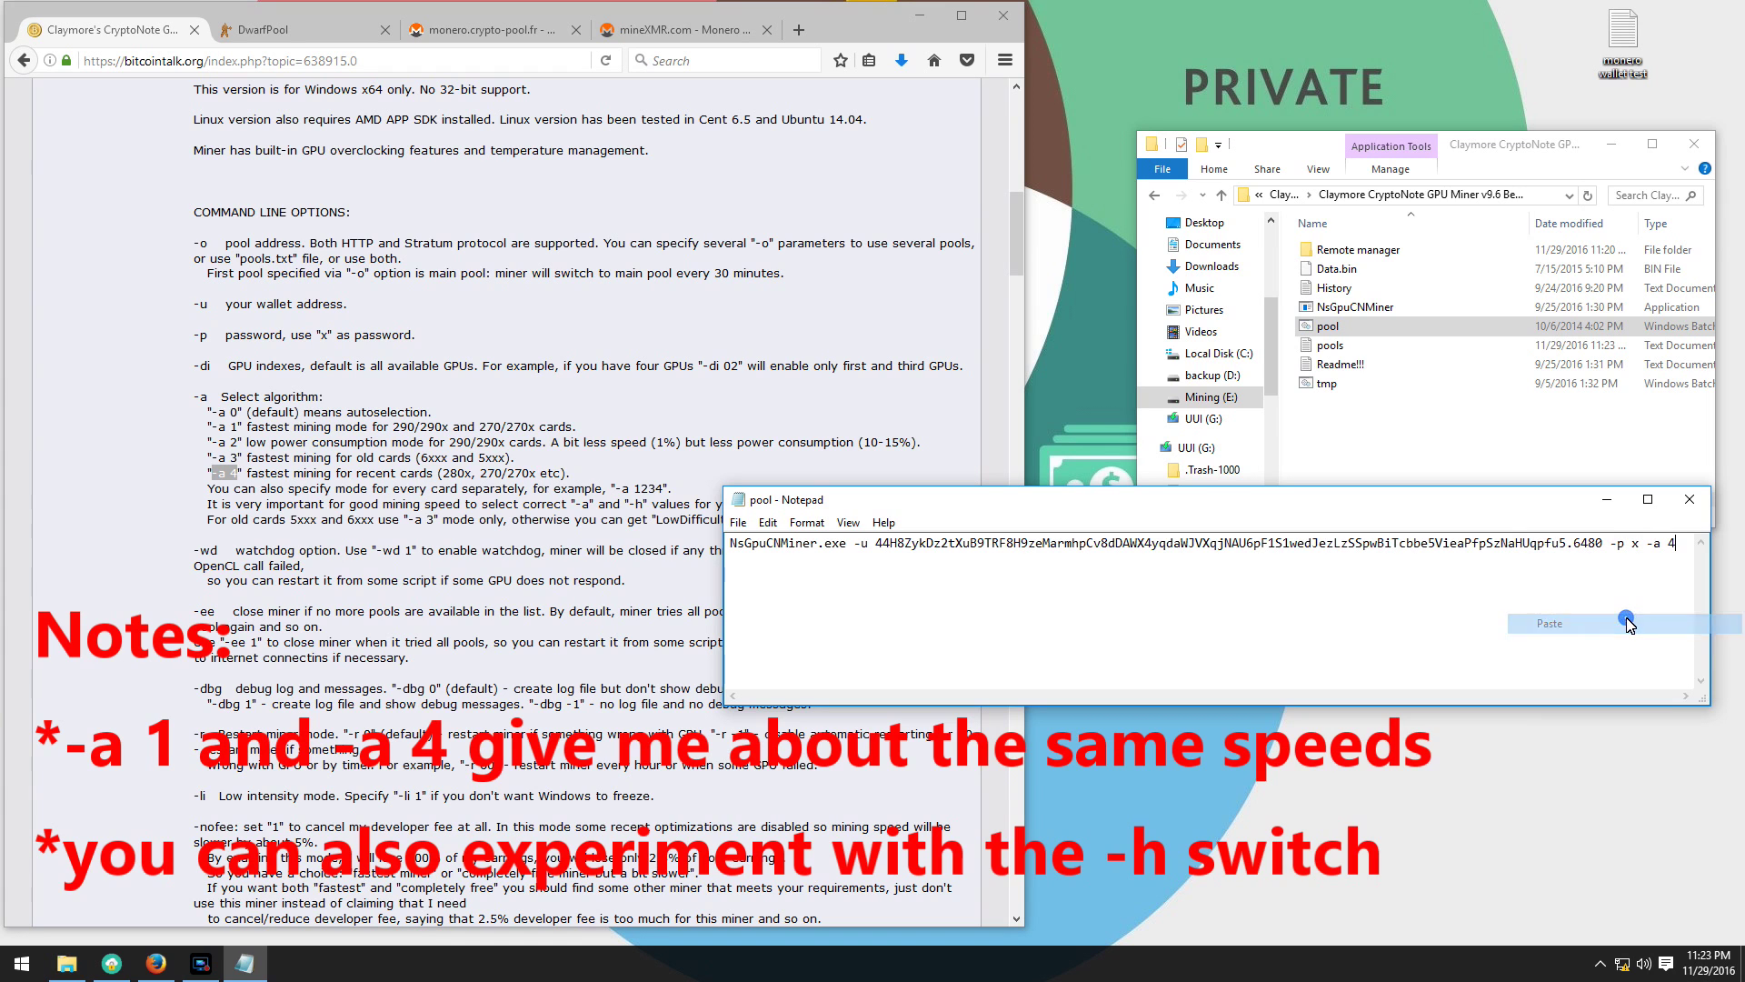
- Save the edited pool batch file and close it
{"action": "left_click", "coordinate": [309, 37]}
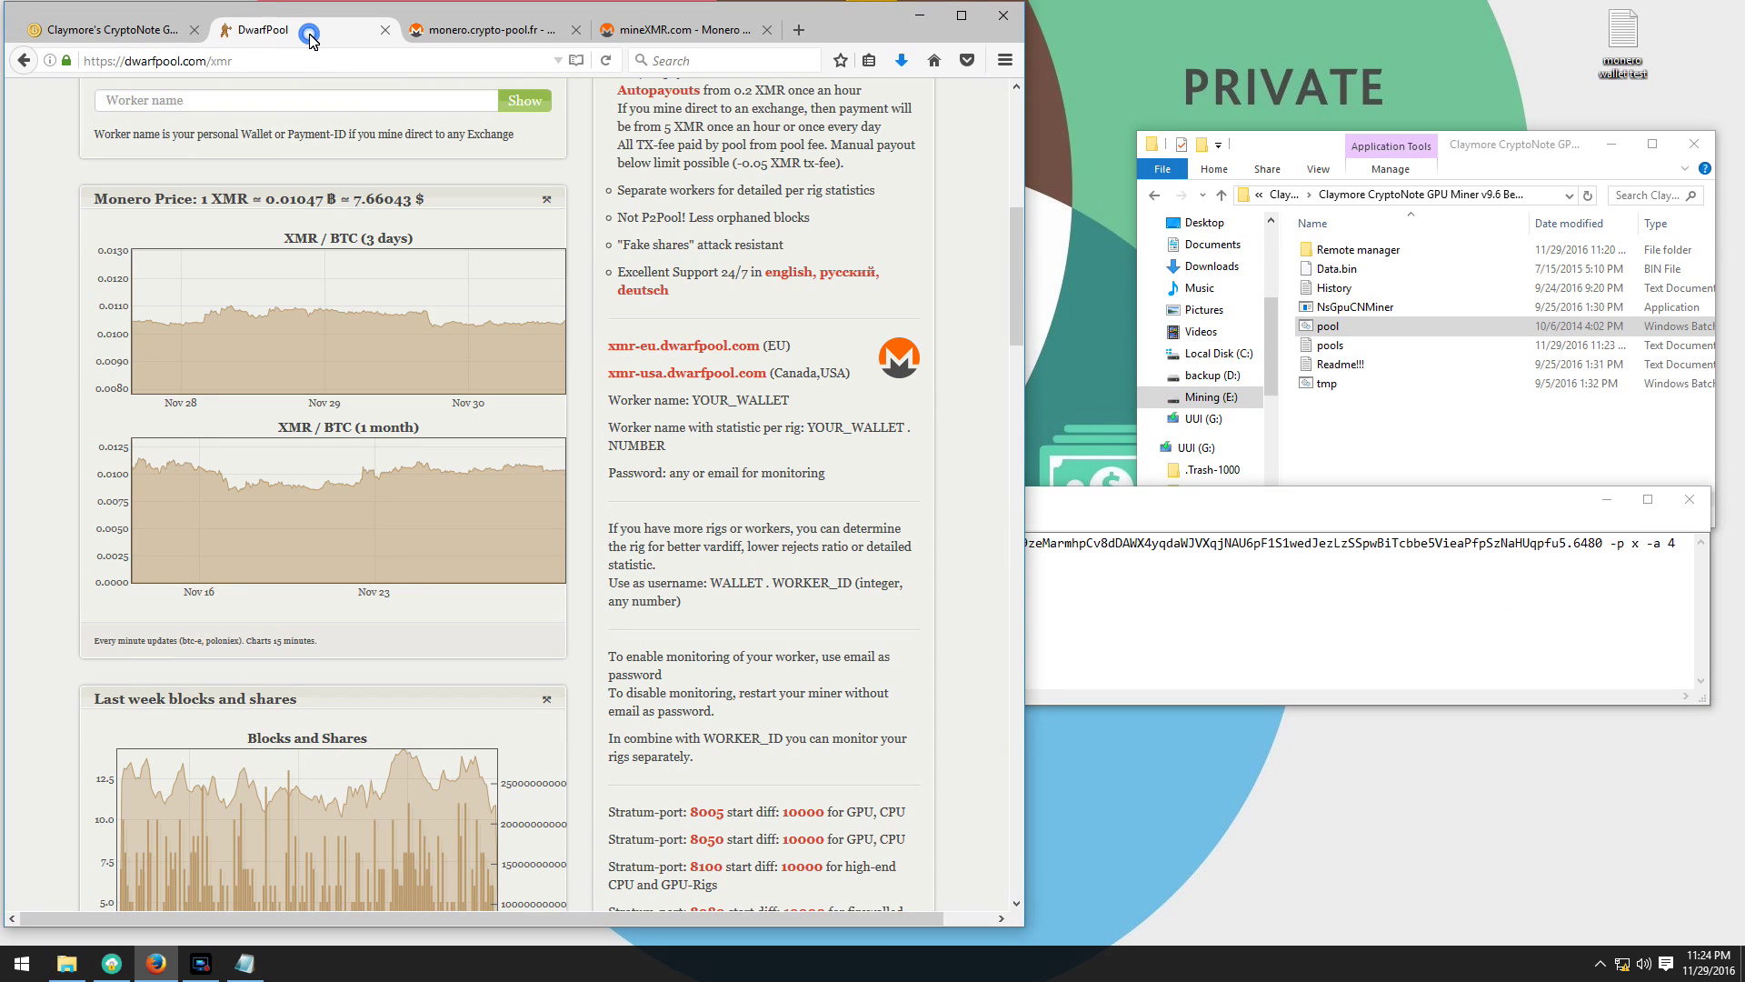
{"action": "left_click", "coordinate": [1211, 491]}
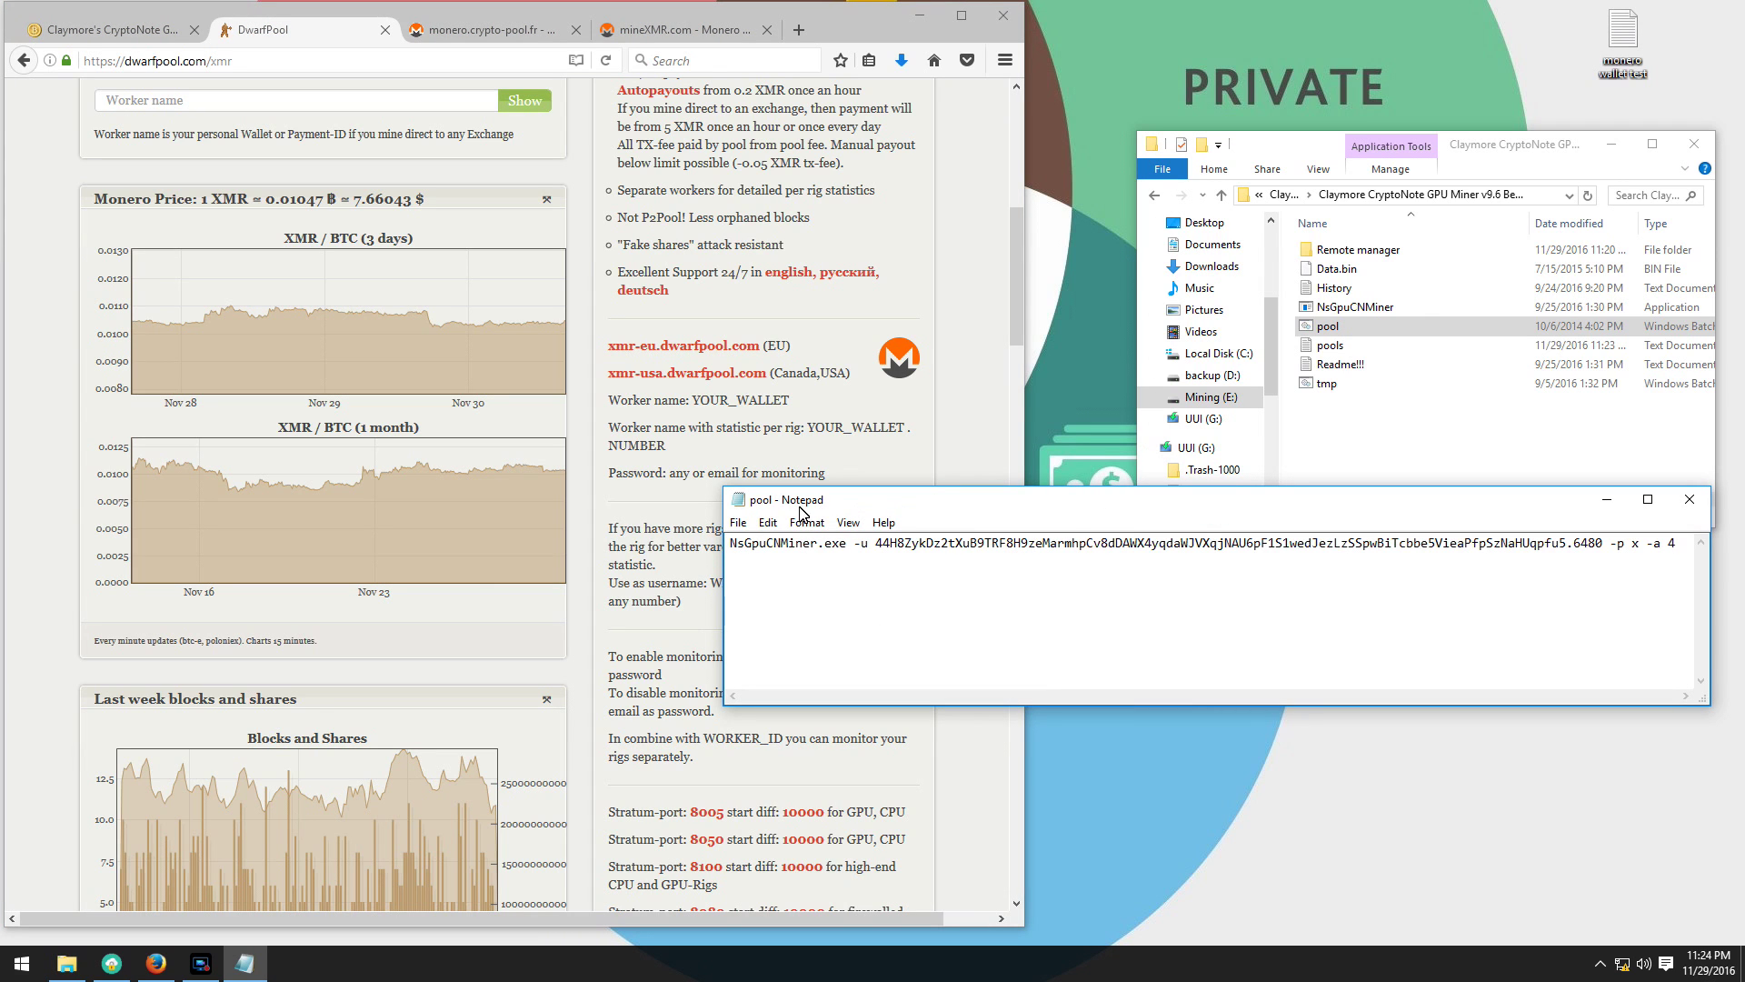
{"action": "left_click", "coordinate": [738, 522]}
{"action": "left_click", "coordinate": [762, 580]}
{"action": "left_click", "coordinate": [1690, 499]}
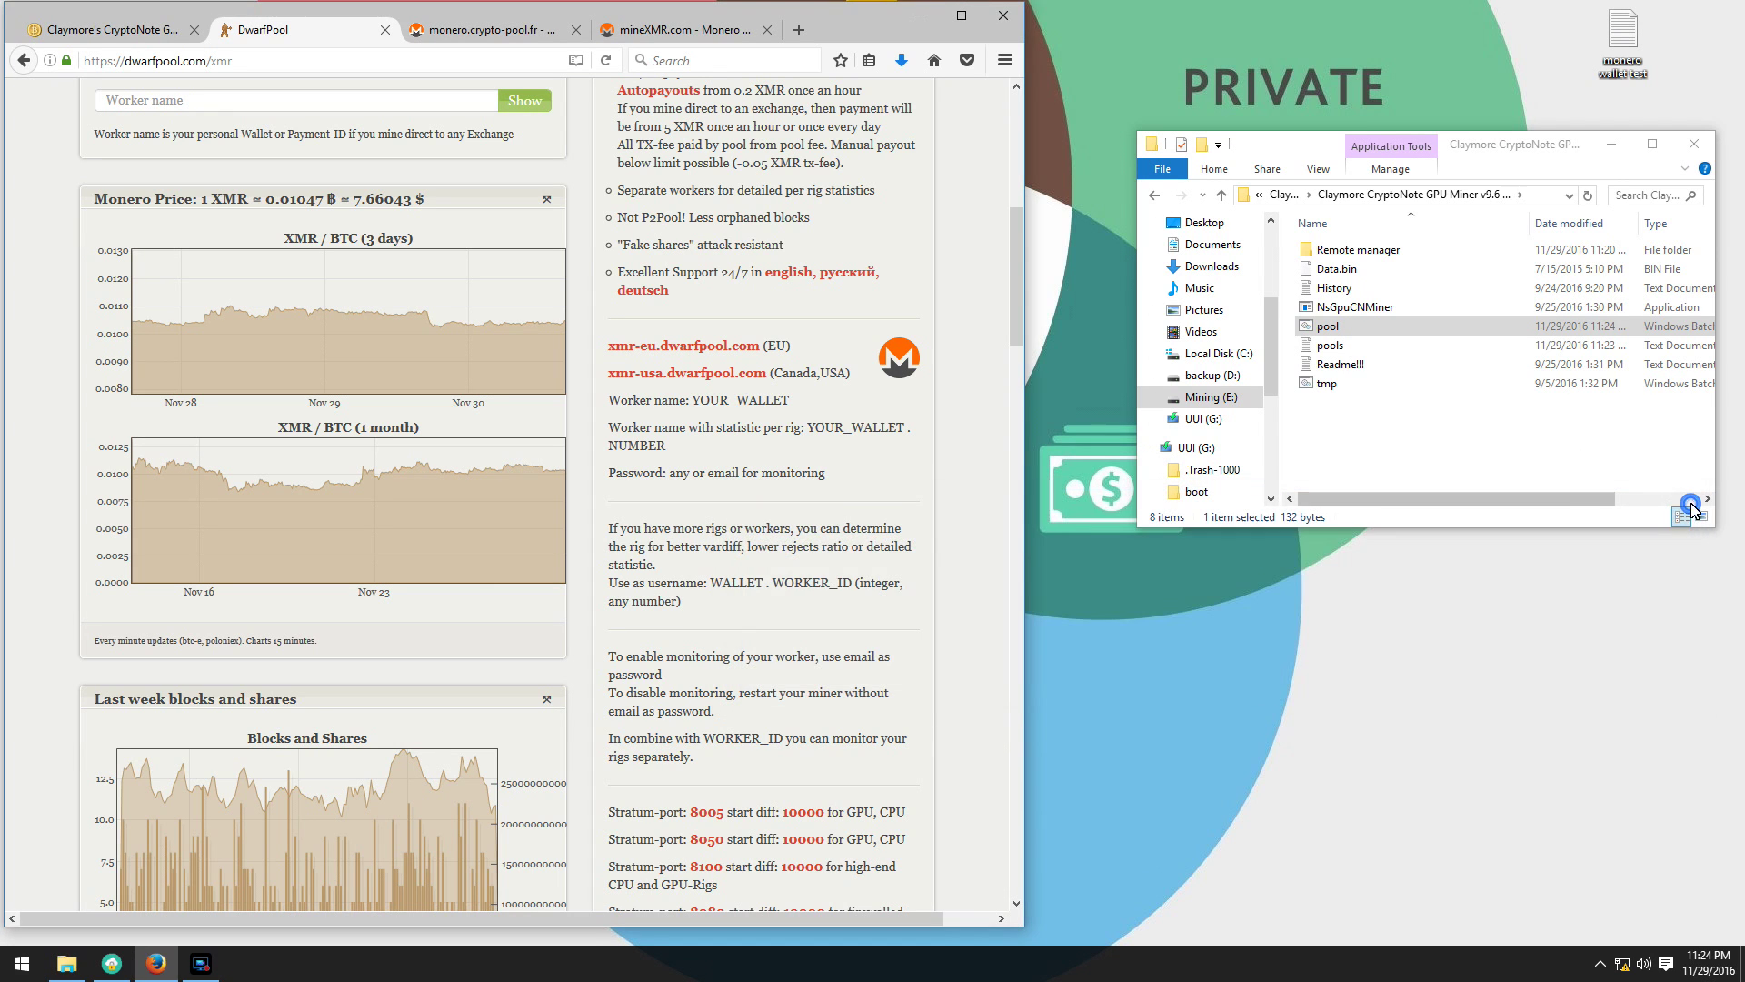
- Rename the pool batch file as dwarfpool
{"action": "right_click", "coordinate": [1329, 335]}
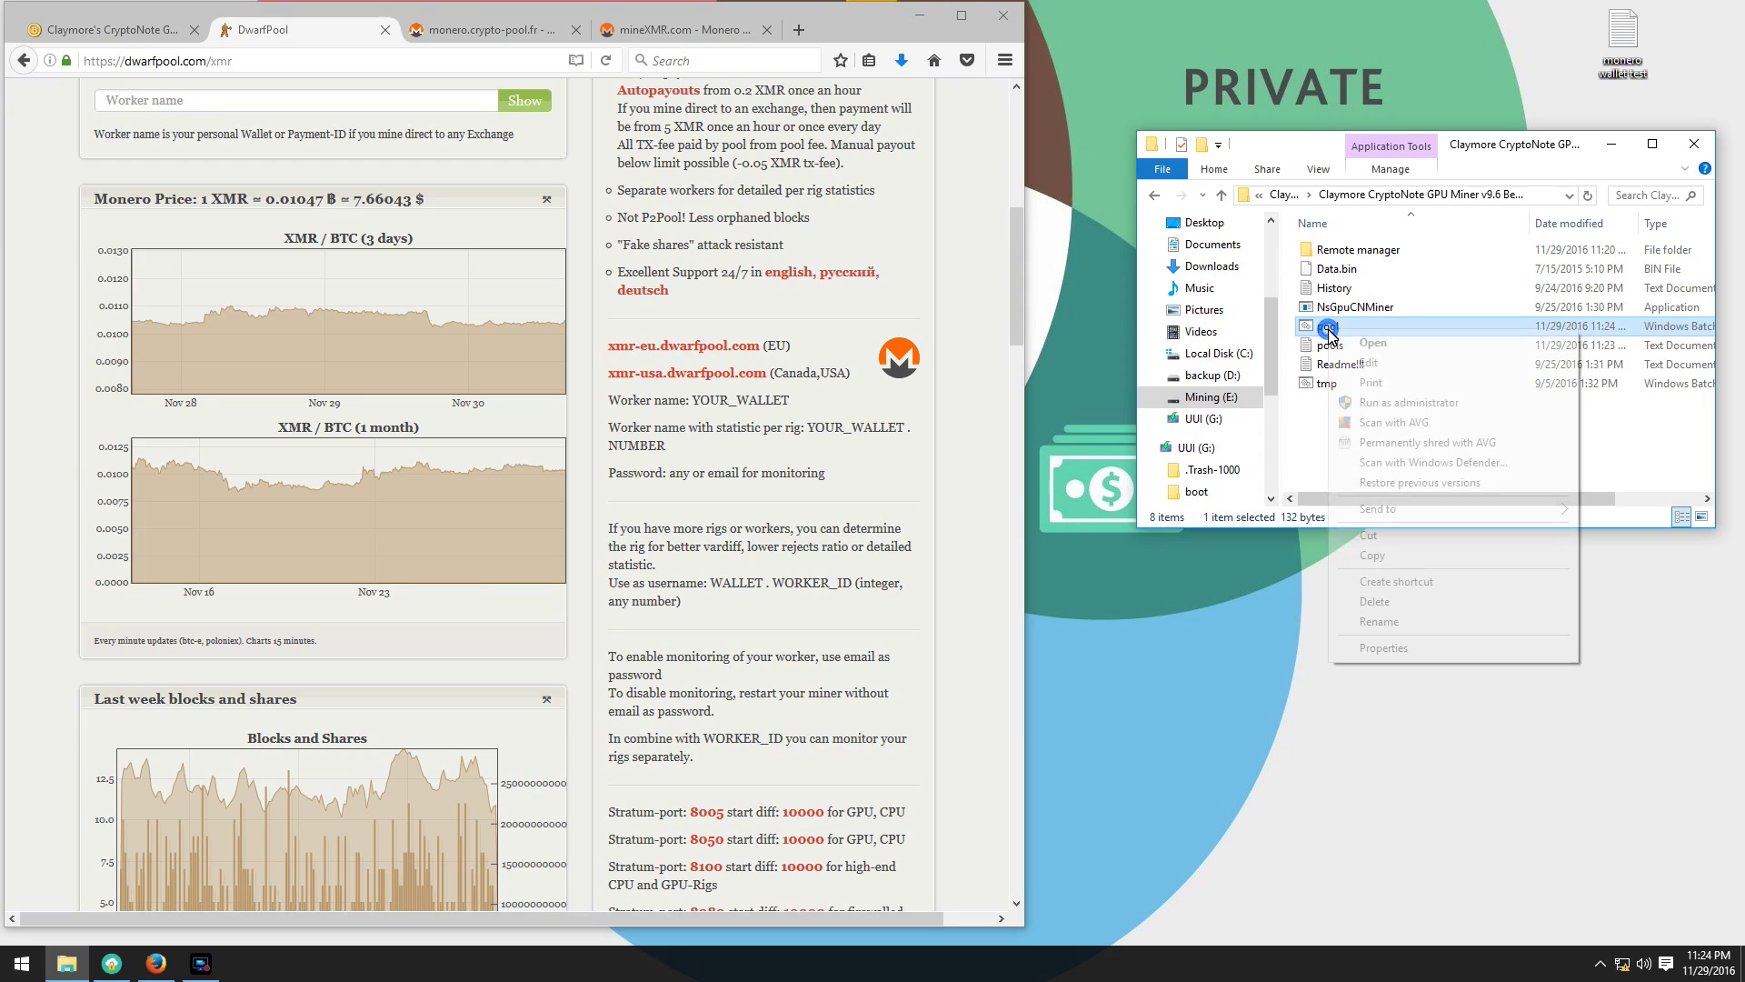
{"action": "left_click", "coordinate": [1397, 622]}
{"action": "type", "text": "dwarf"}
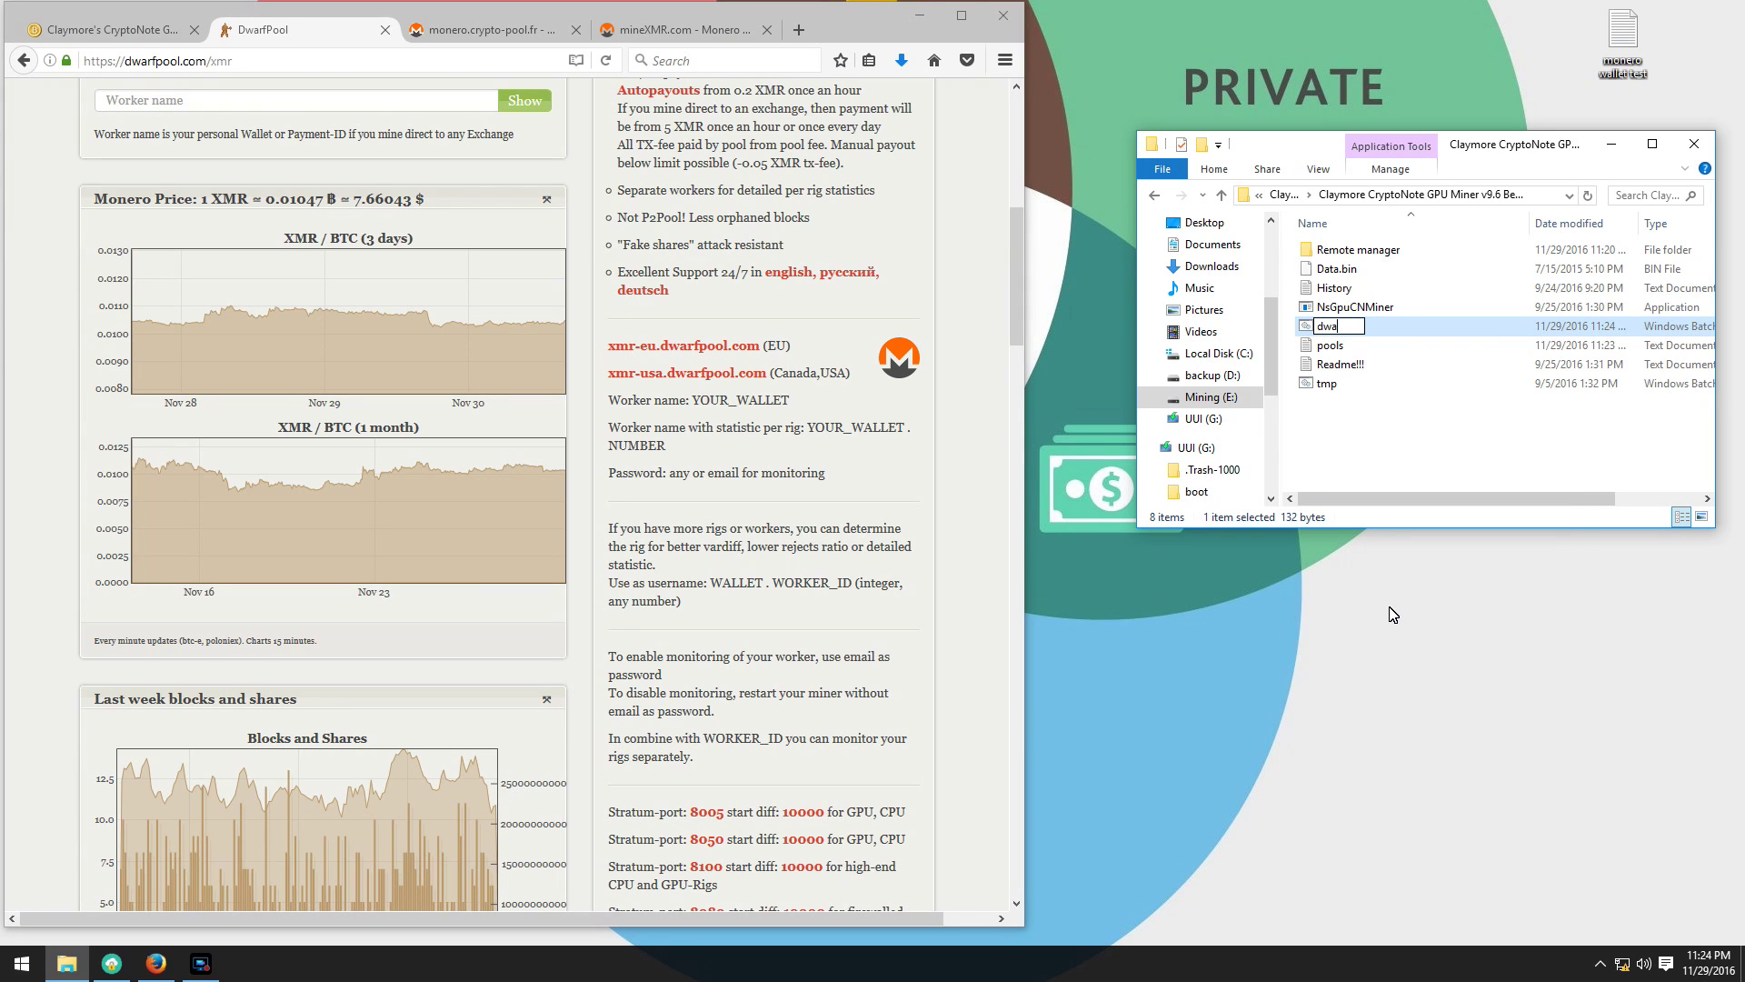
{"action": "type", "text": "pool"}
{"action": "key", "text": "Return"}
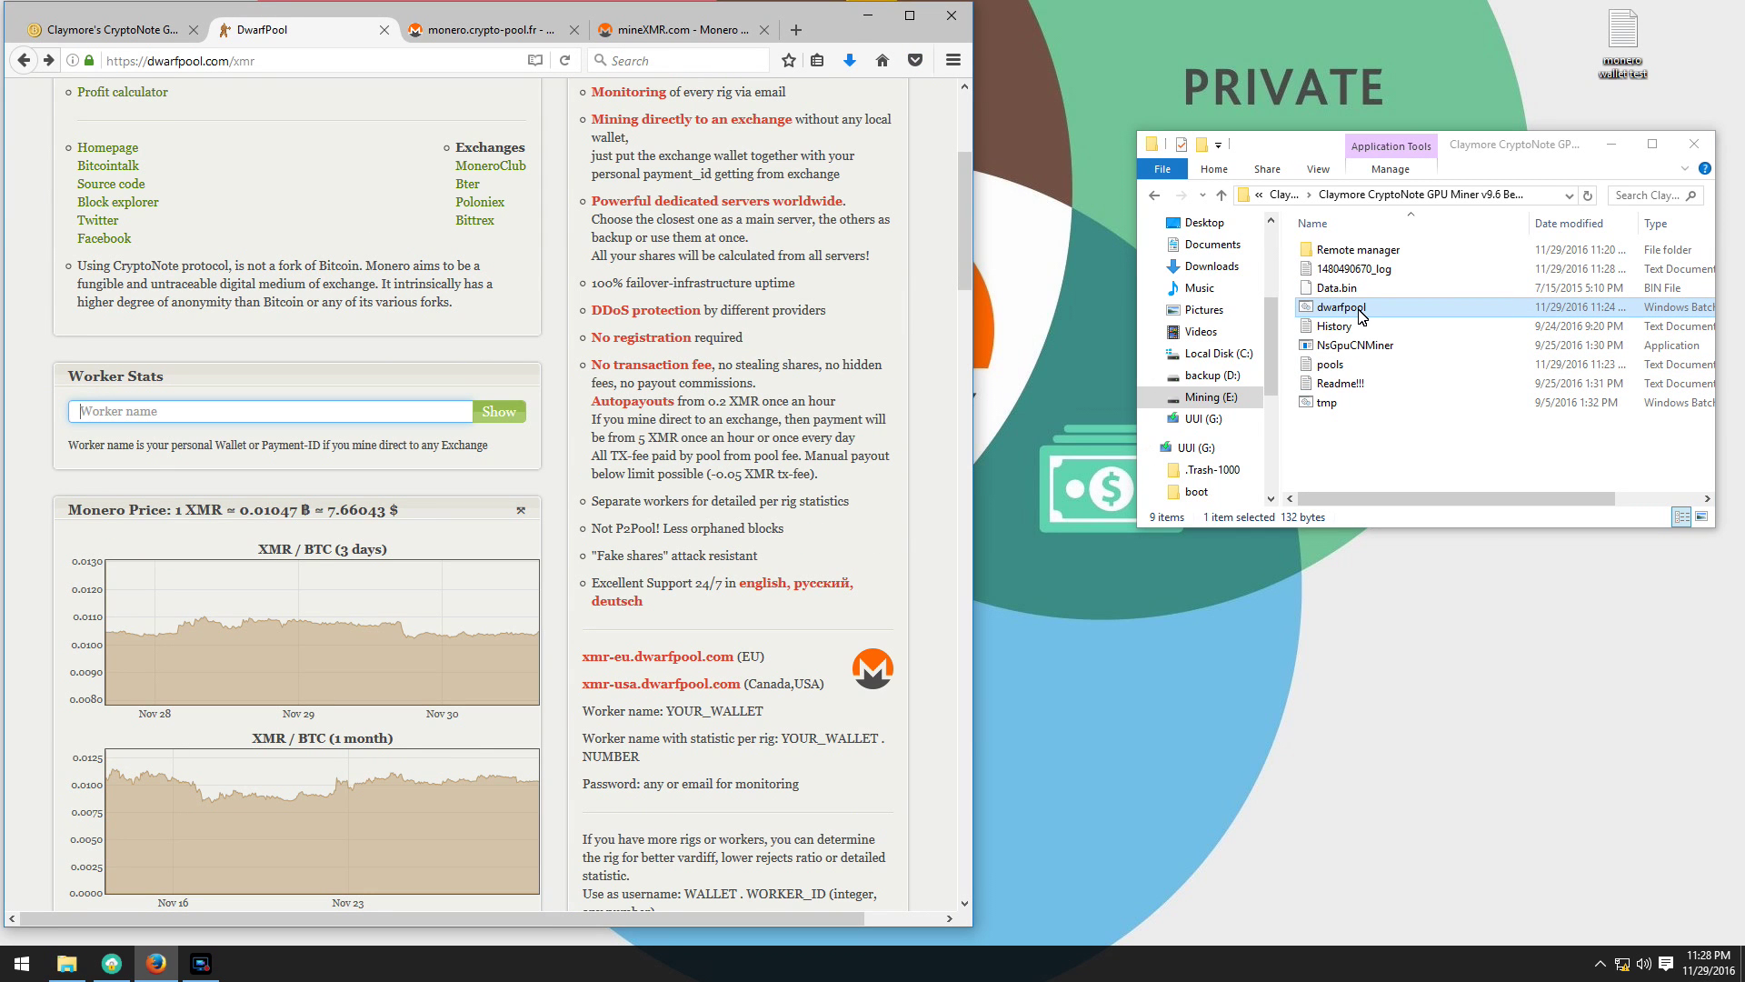
- Run the dwarfpool batch file and enlarge the miner's console window beside the browser
{"action": "double_click", "coordinate": [1350, 309]}
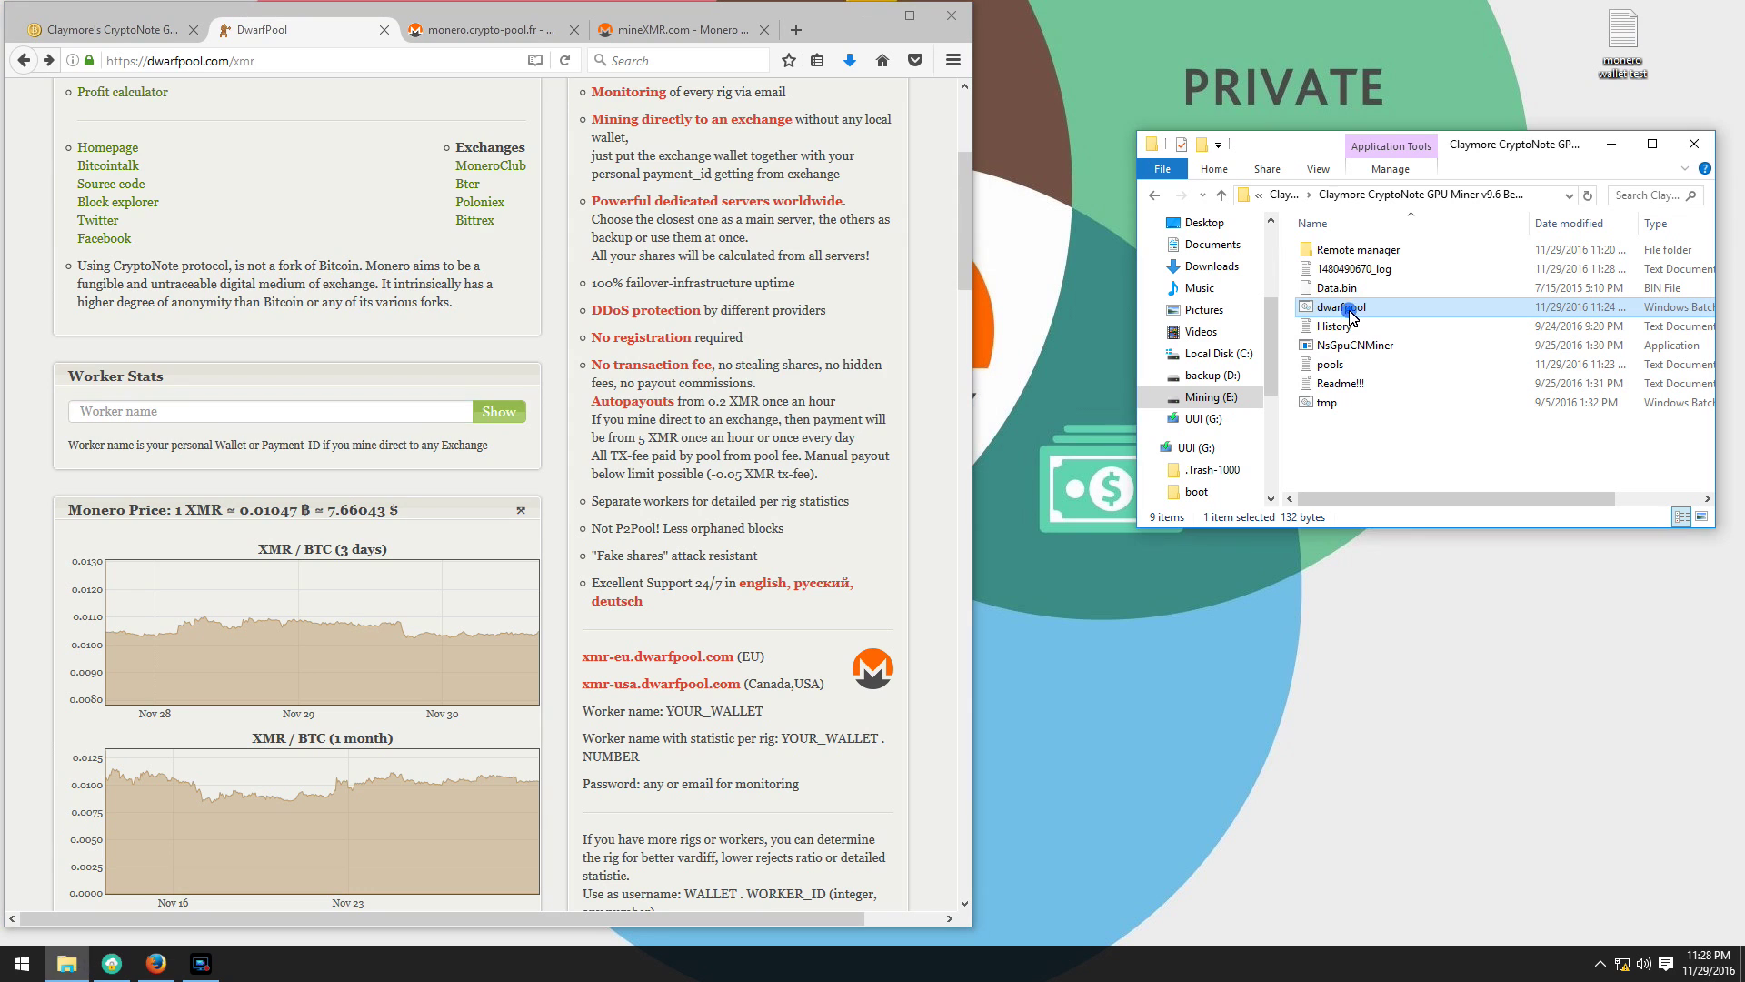
{"action": "left_click_drag", "start_coordinate": [735, 26], "coordinate": [1514, 29]}
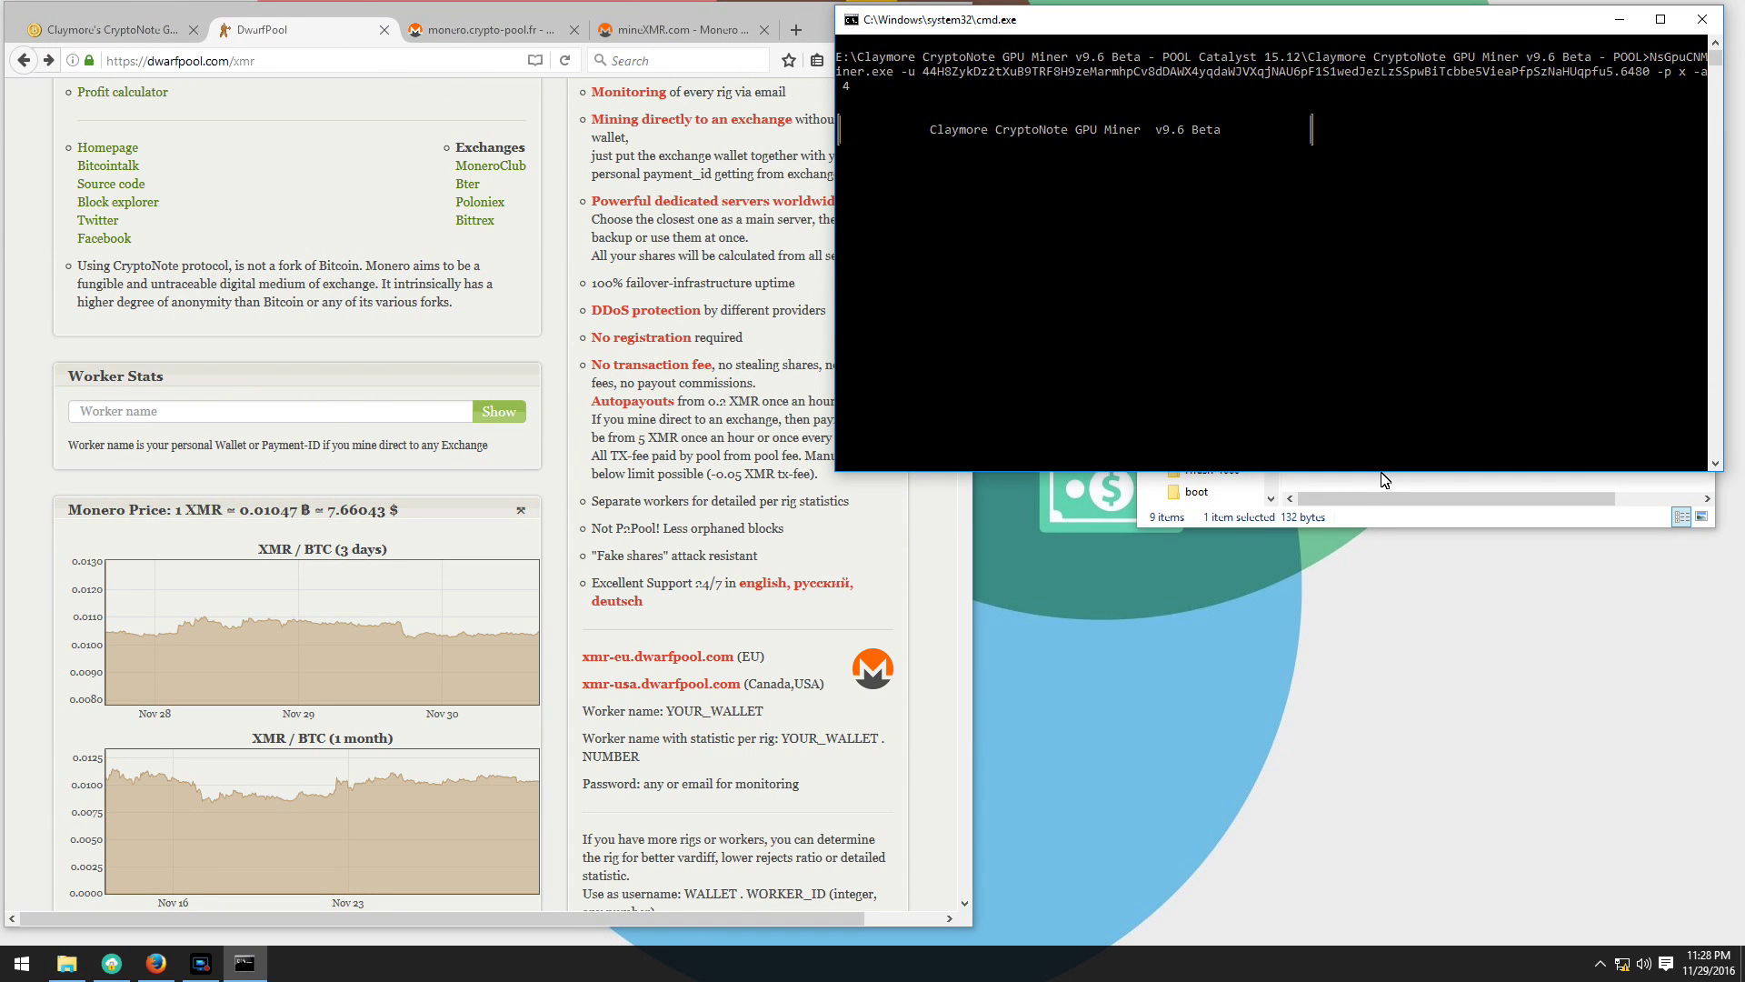
{"action": "left_click_drag", "start_coordinate": [1383, 473], "coordinate": [1393, 936]}
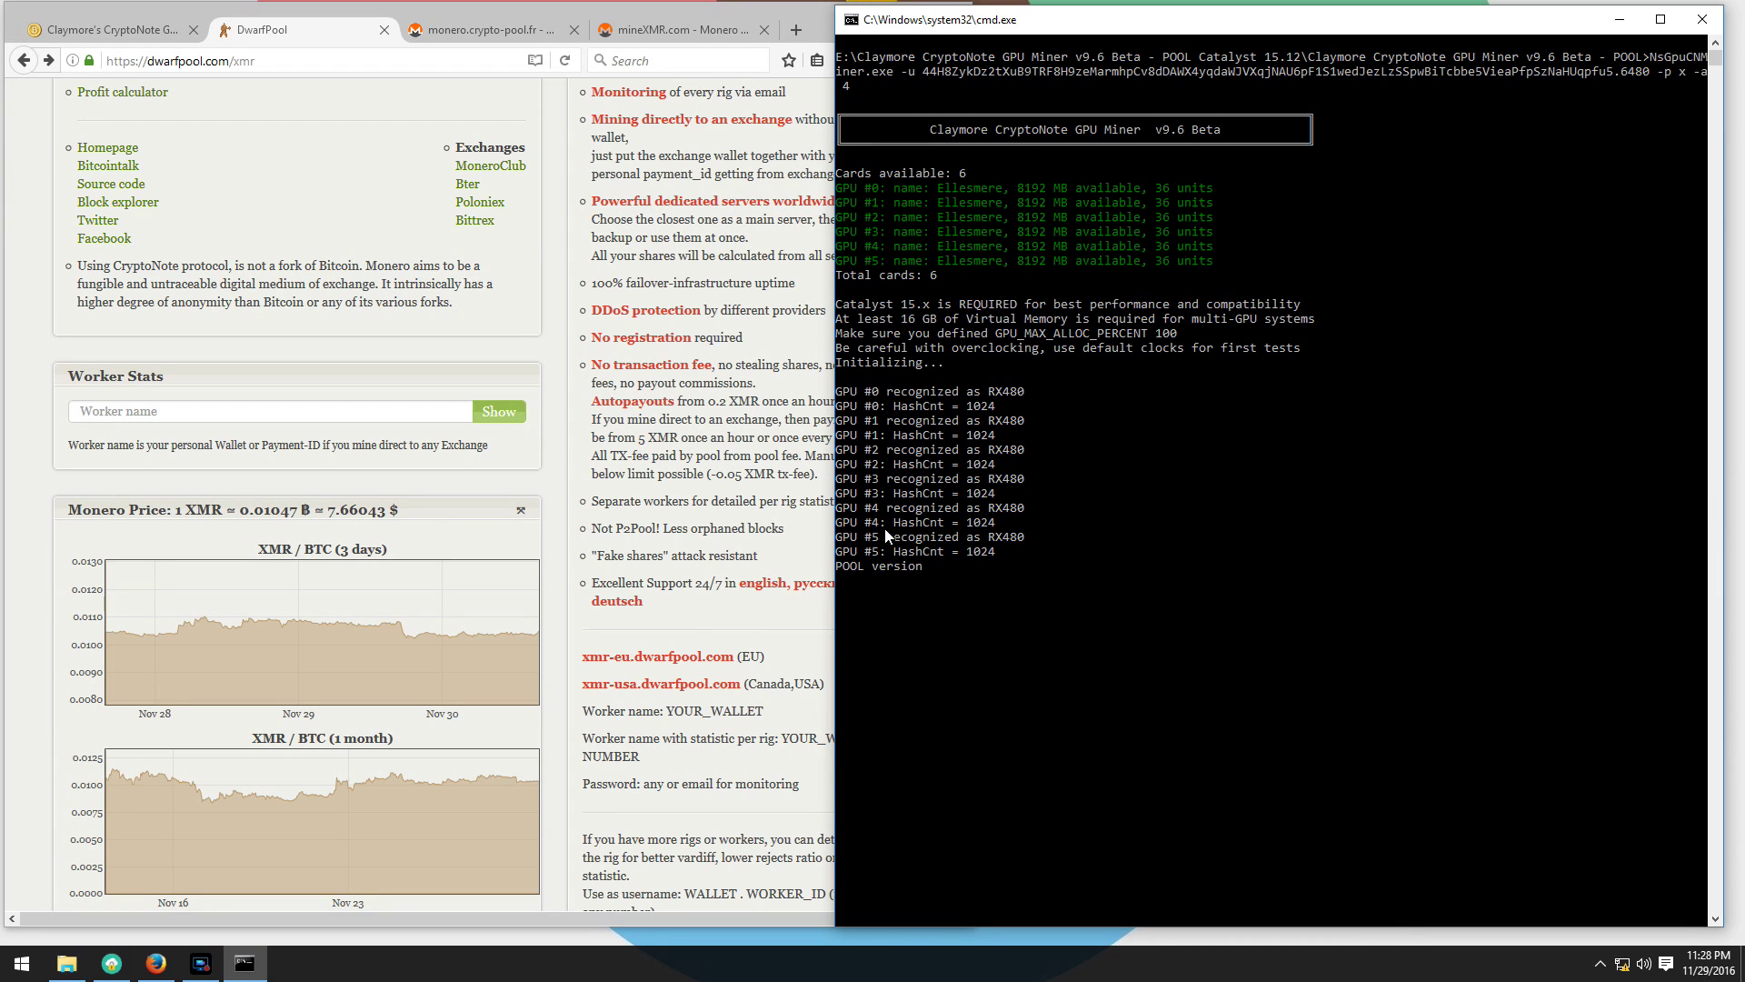
- Paste the wallet address as the worker name in DwarfPool's Worker Stats and remove the .6480 suffix
{"action": "left_click", "coordinate": [382, 410]}
{"action": "right_click", "coordinate": [382, 411]}
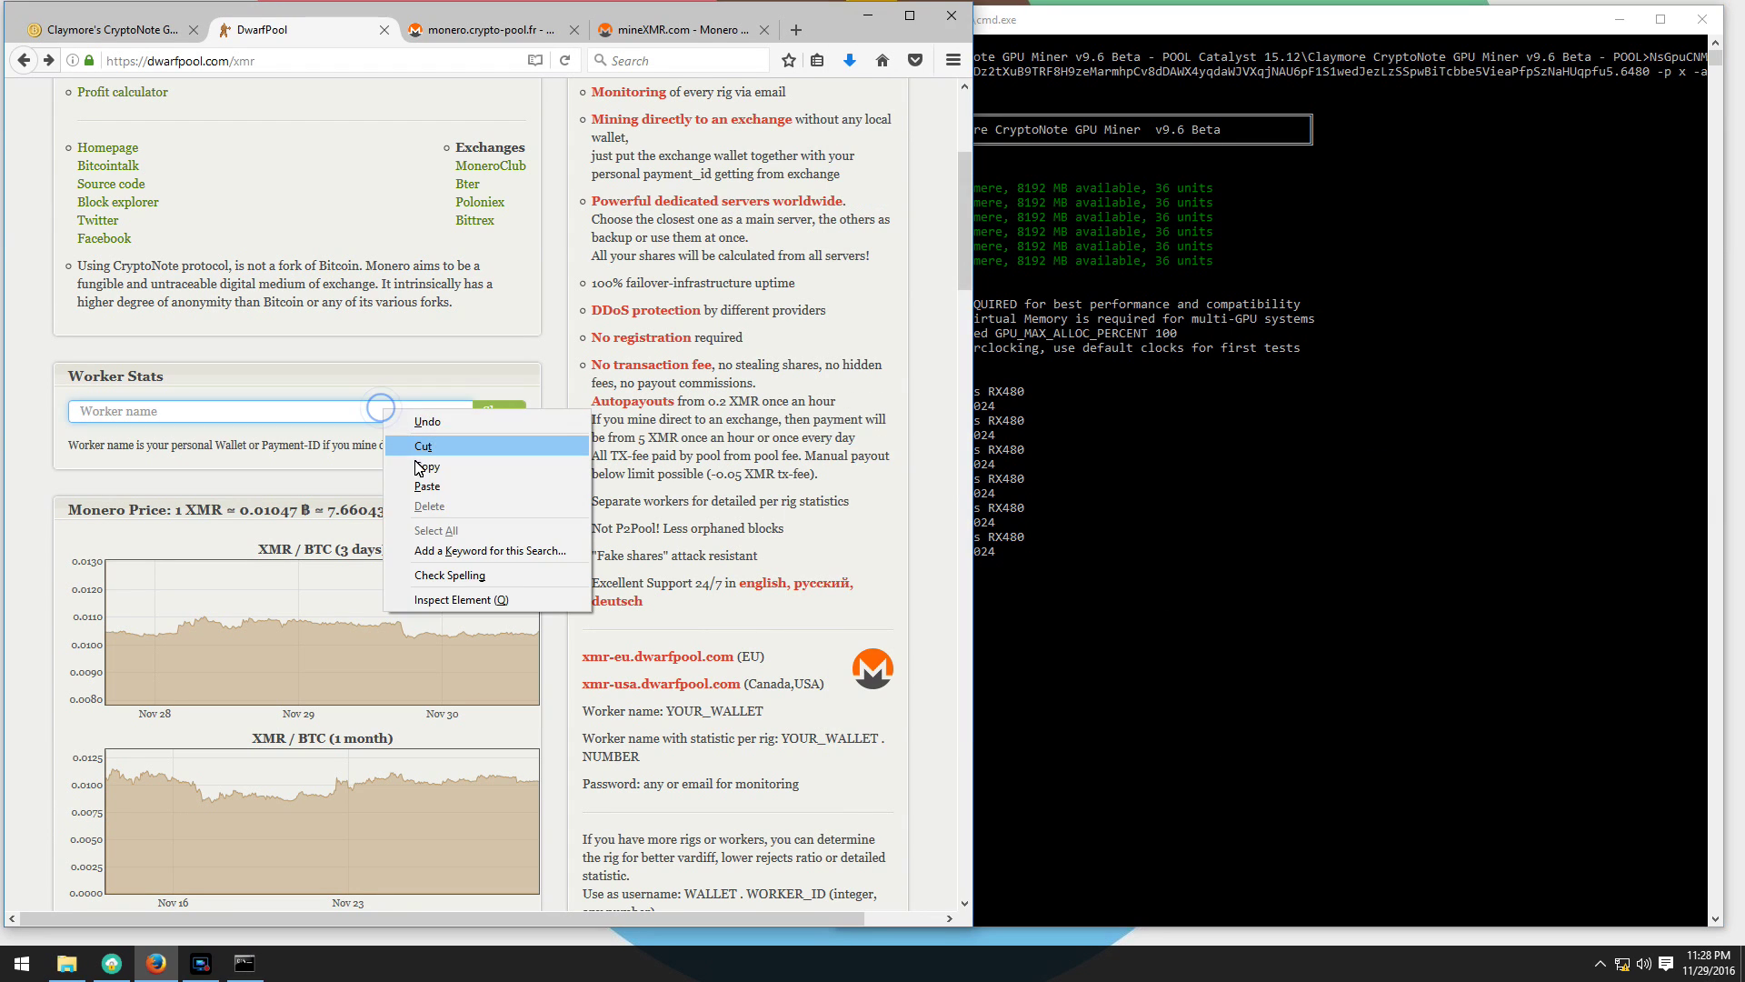
{"action": "left_click", "coordinate": [423, 491]}
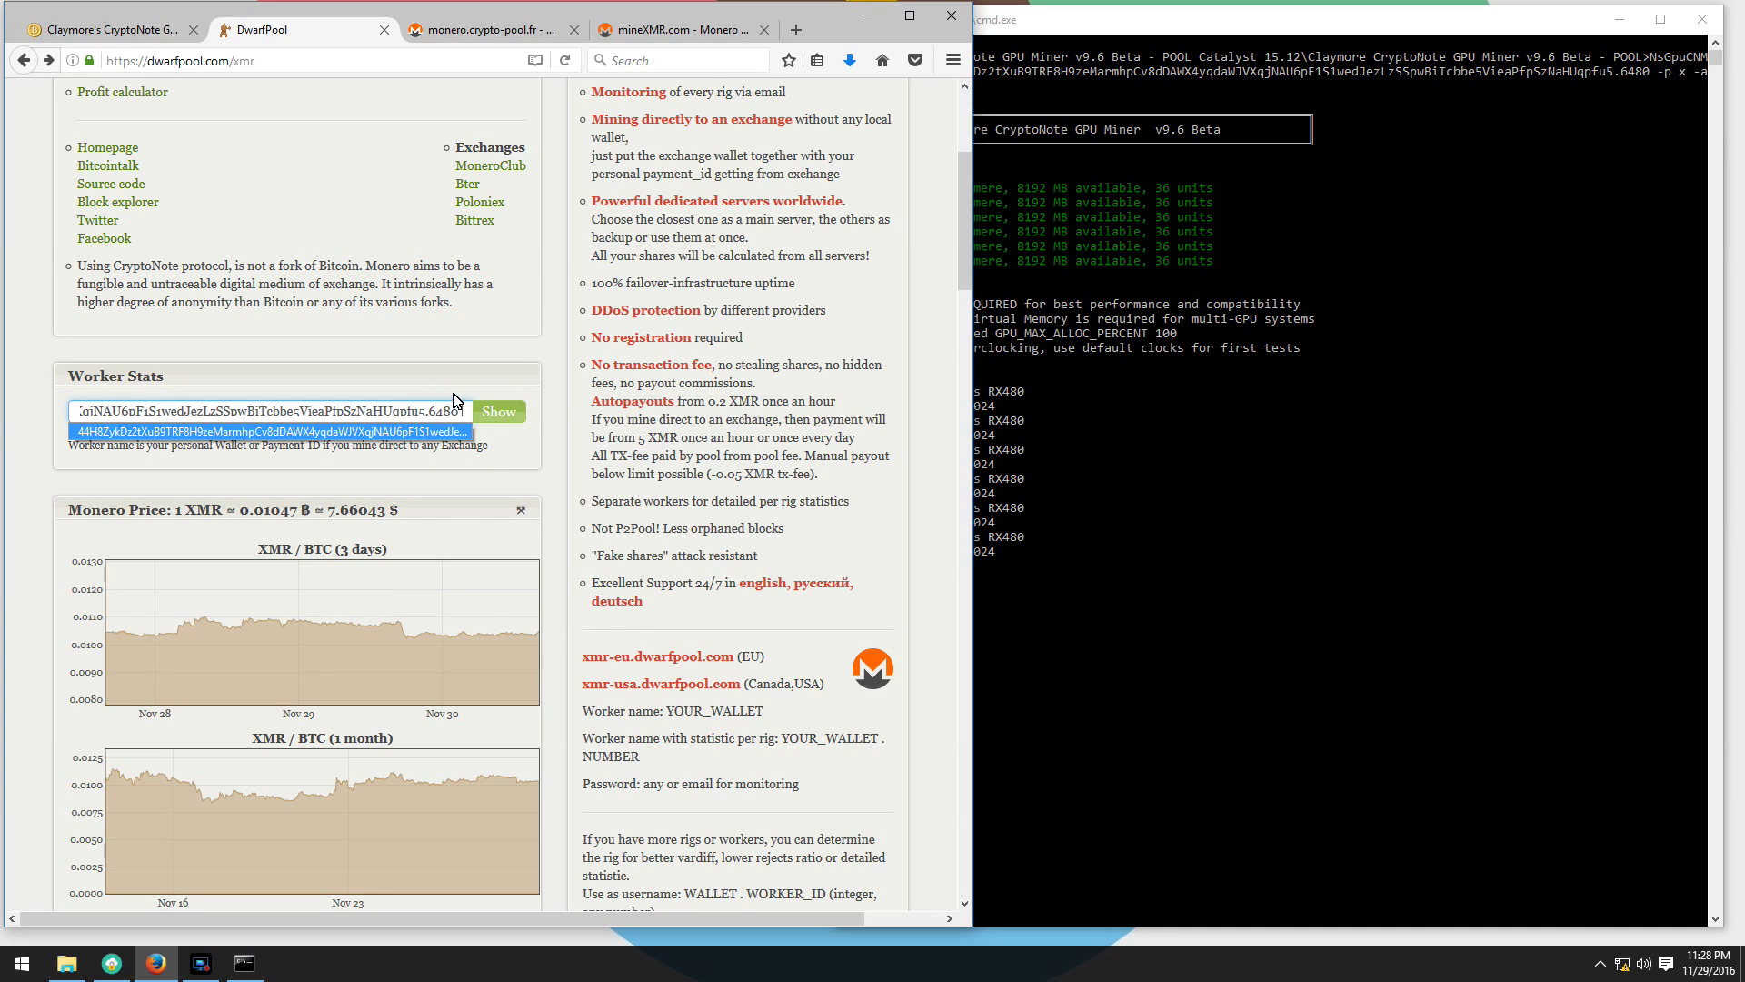
{"action": "key", "text": "BackSpace"}
{"action": "key", "text": "BackSpace"}
{"action": "key", "text": "BackSpace"}
{"action": "key", "text": "BackSpace"}
{"action": "key", "text": "BackSpace"}
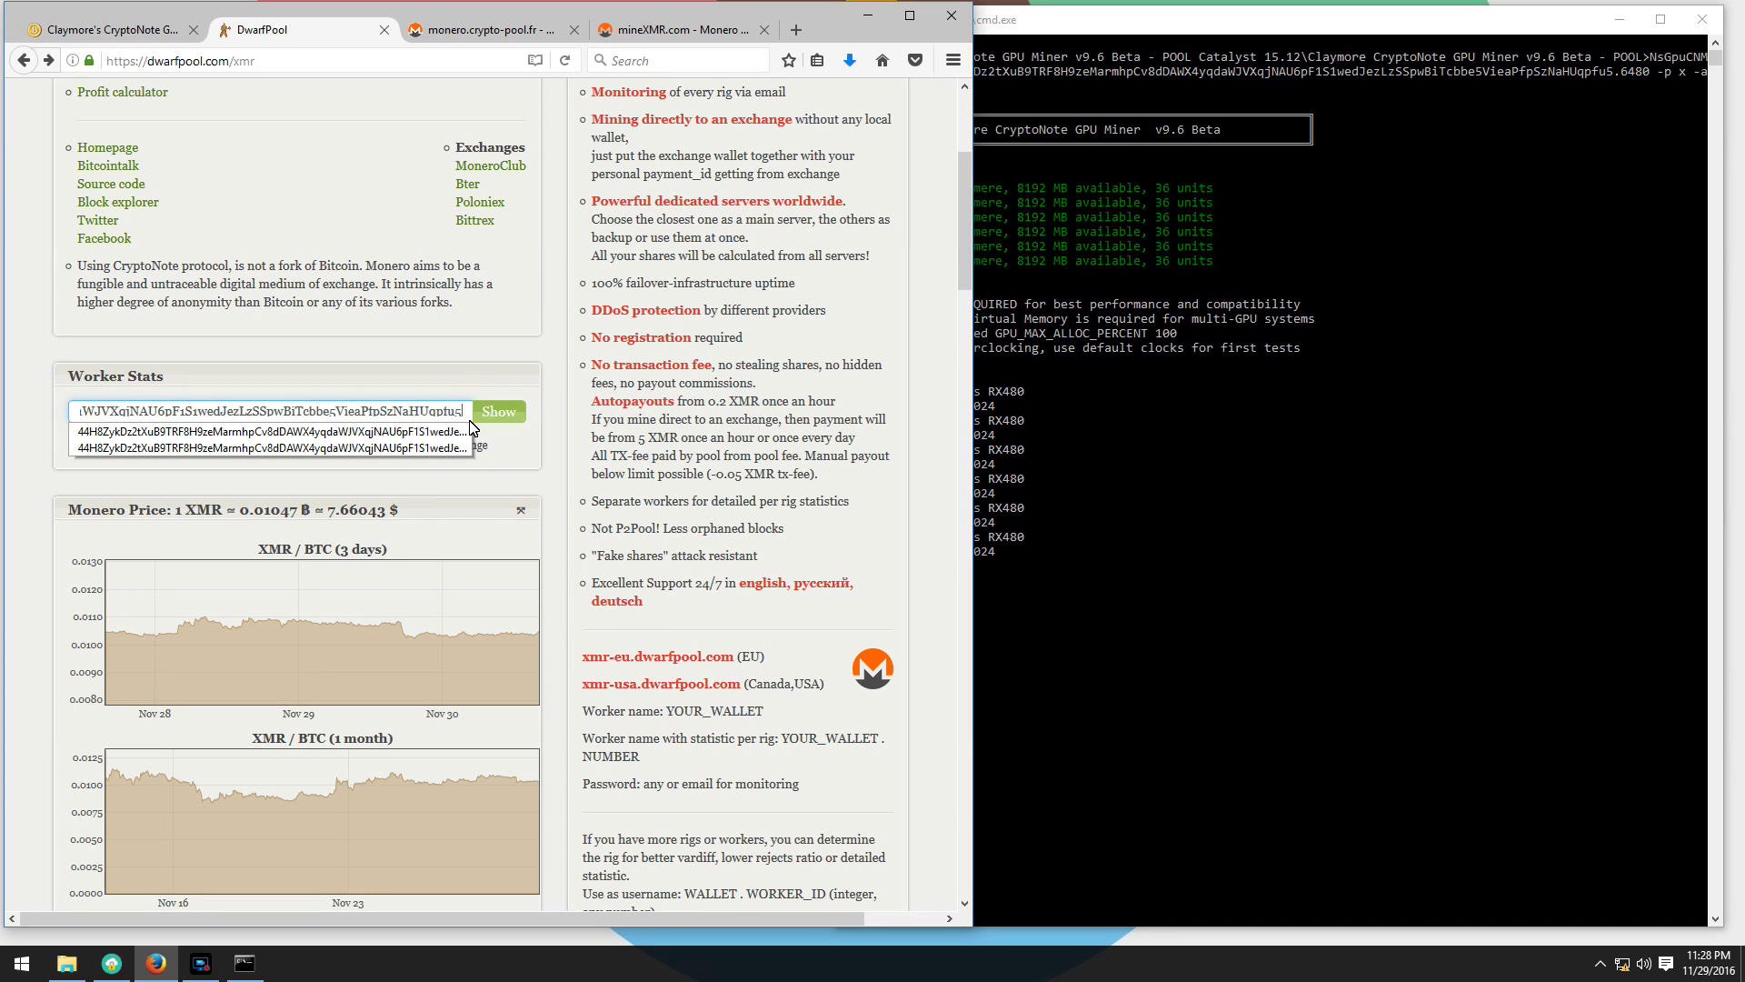
{"action": "left_click", "coordinate": [460, 378]}
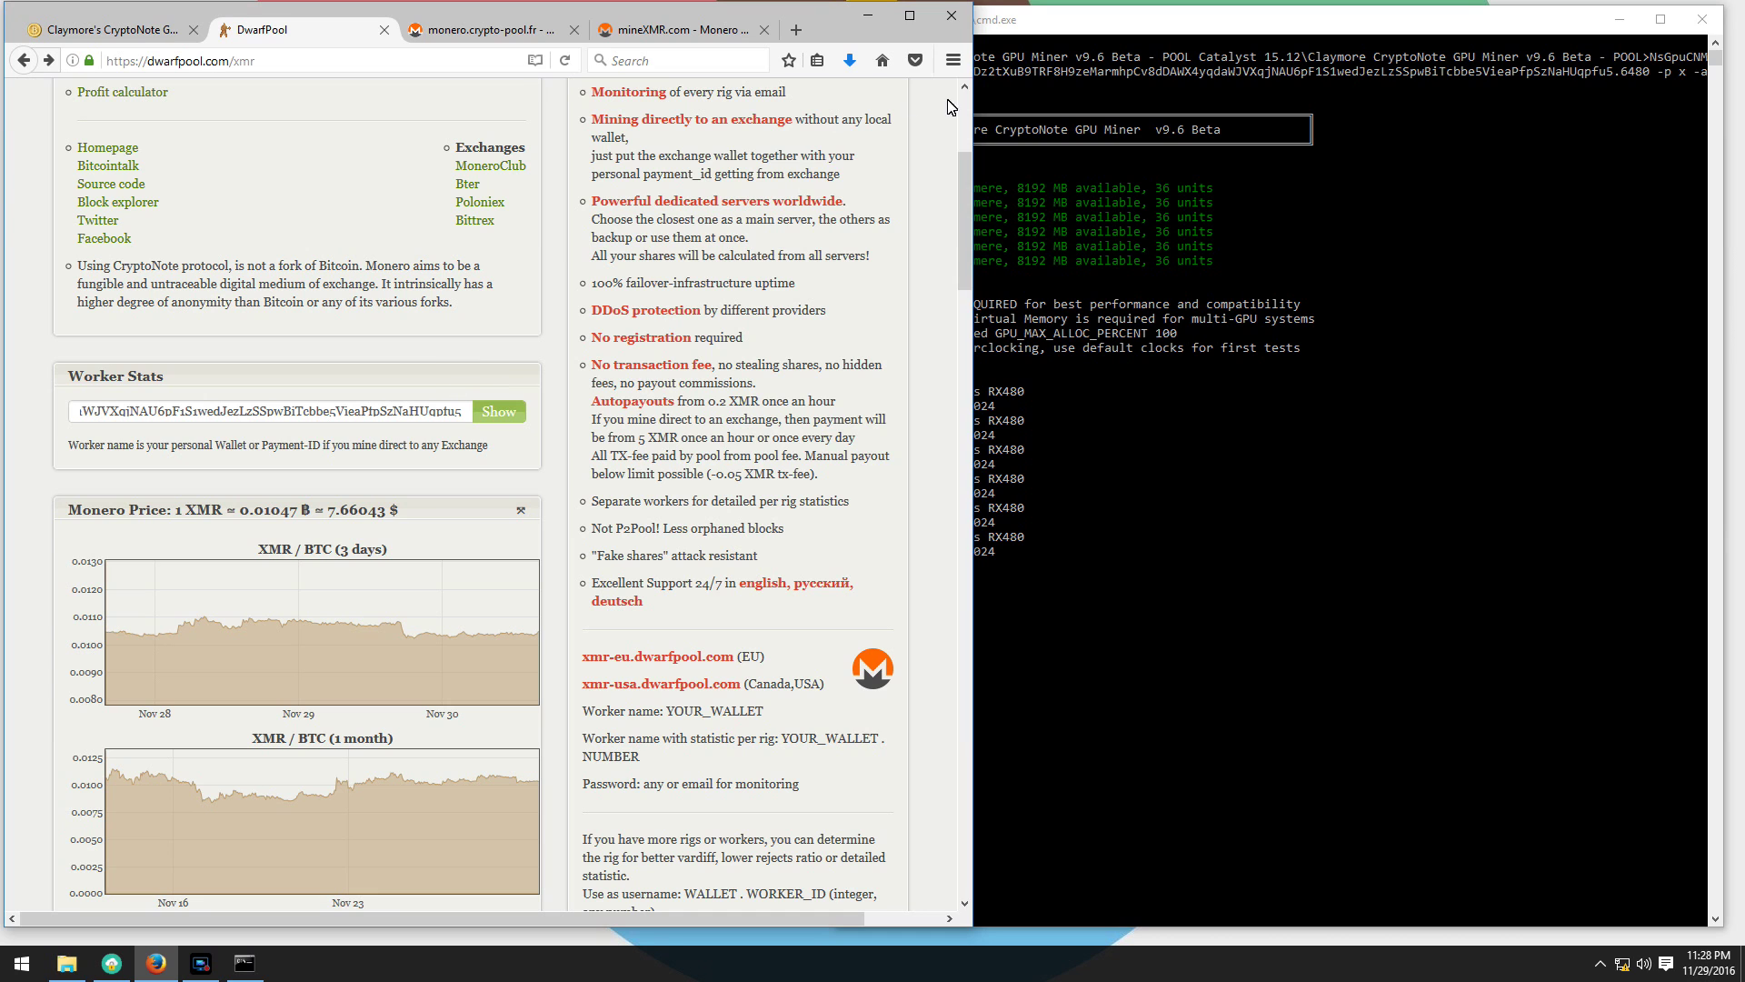
- Show the wallet's worker stats beside the miner console and check the current balance and unconfirmed earnings
{"action": "left_click_drag", "start_coordinate": [972, 110], "coordinate": [831, 134]}
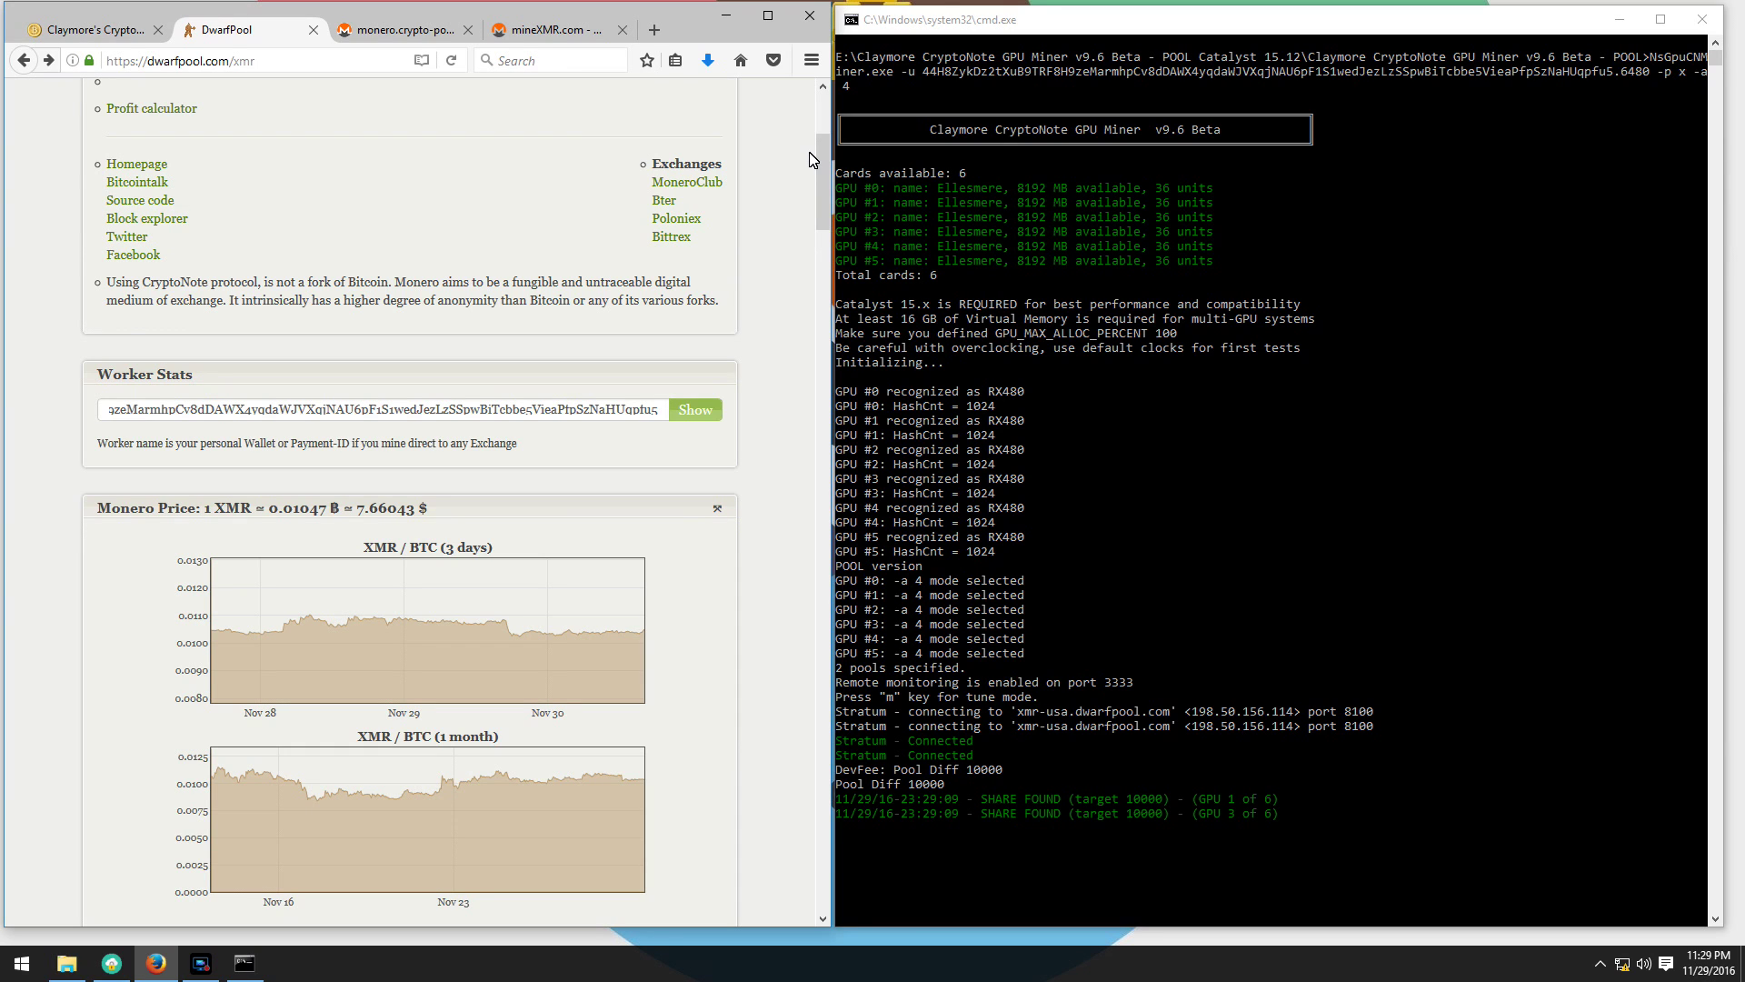
{"action": "left_click", "coordinate": [698, 411]}
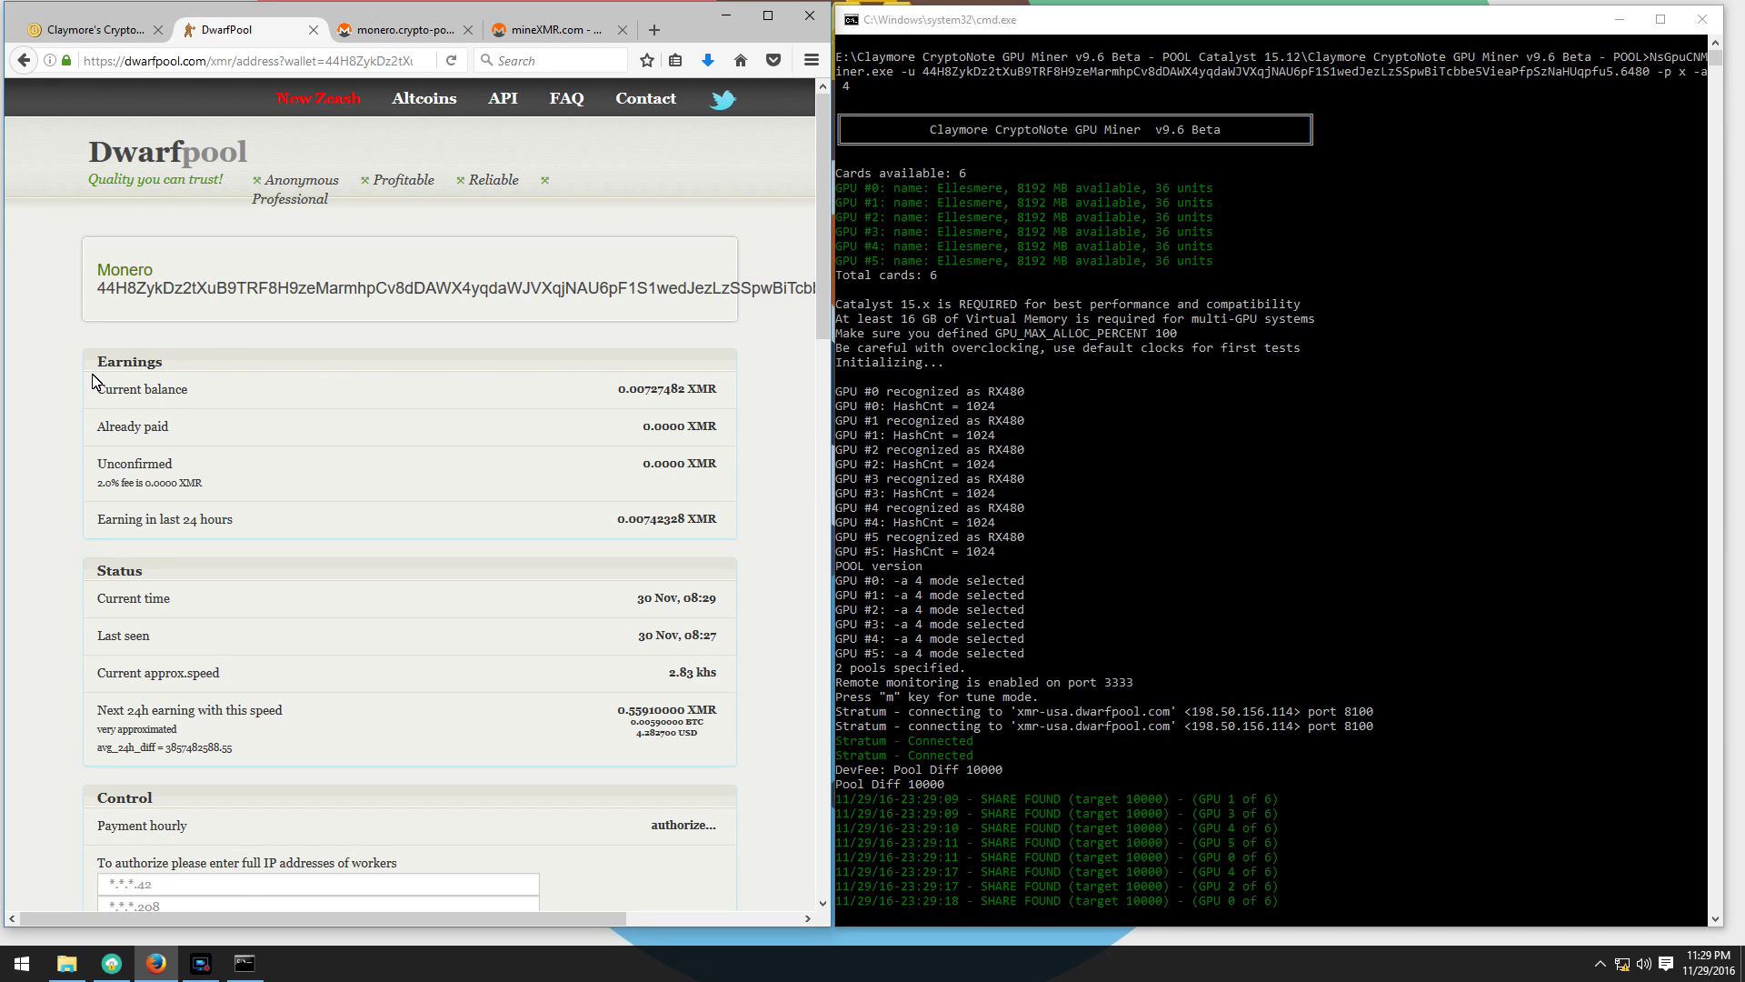
{"action": "triple_click", "coordinate": [143, 391]}
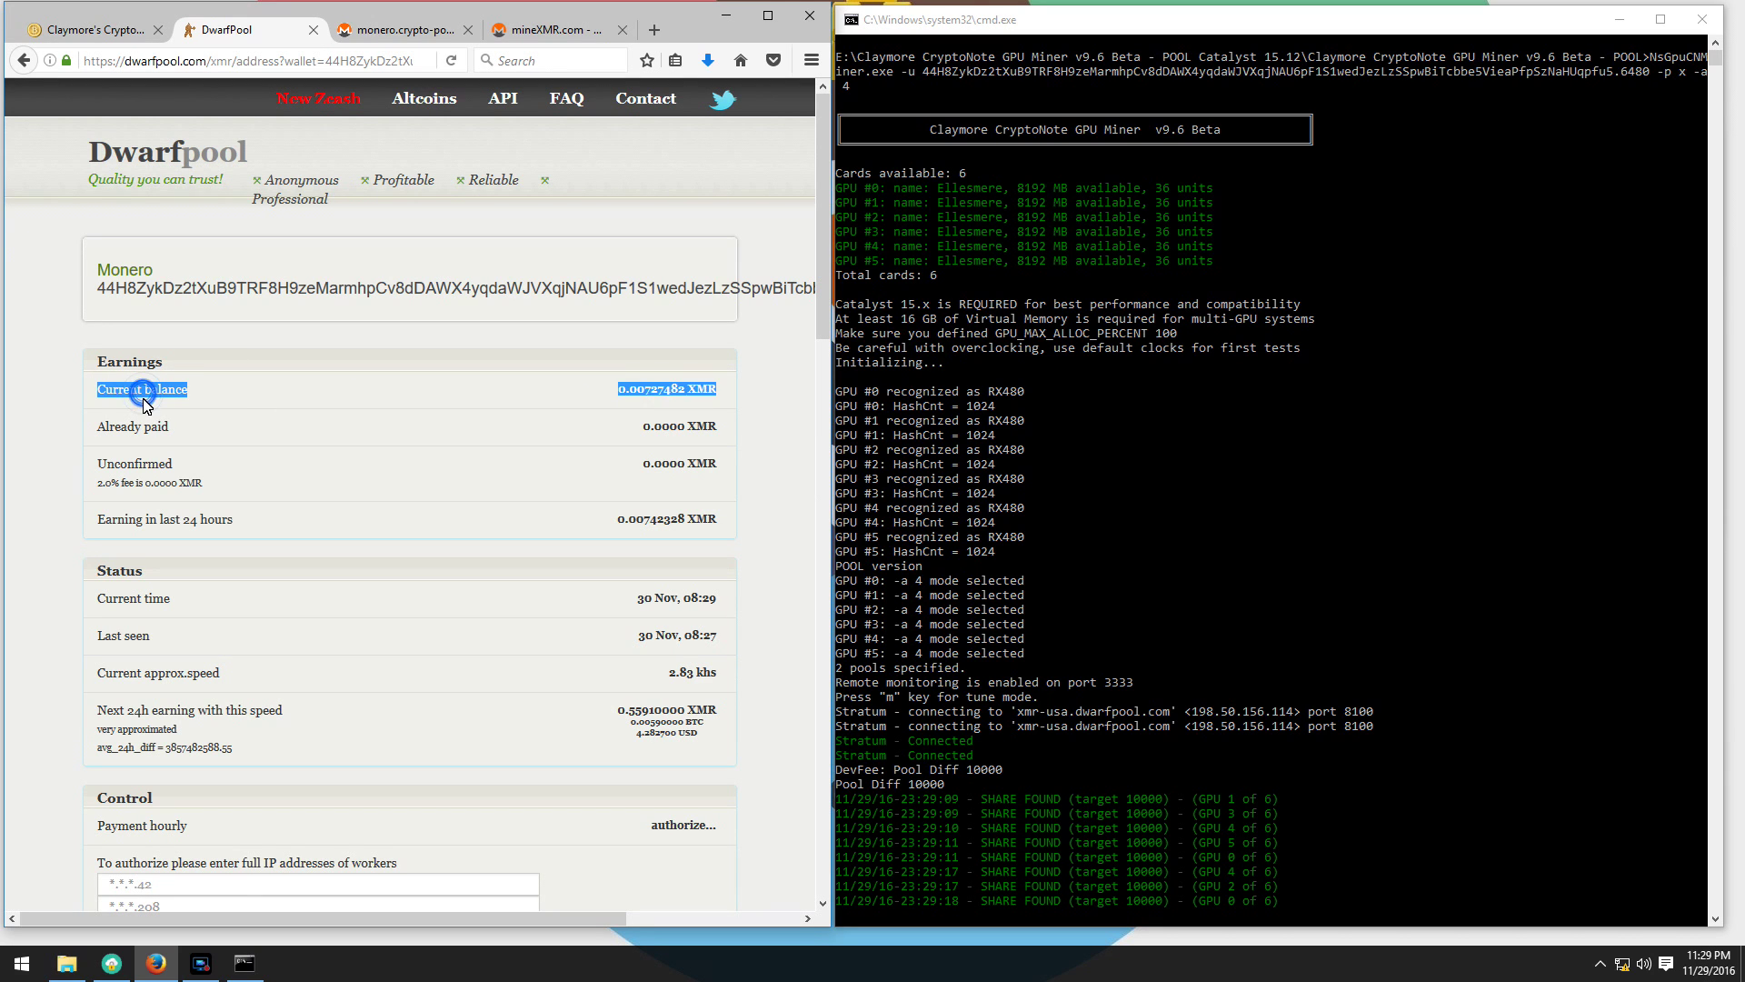
{"action": "triple_click", "coordinate": [145, 464]}
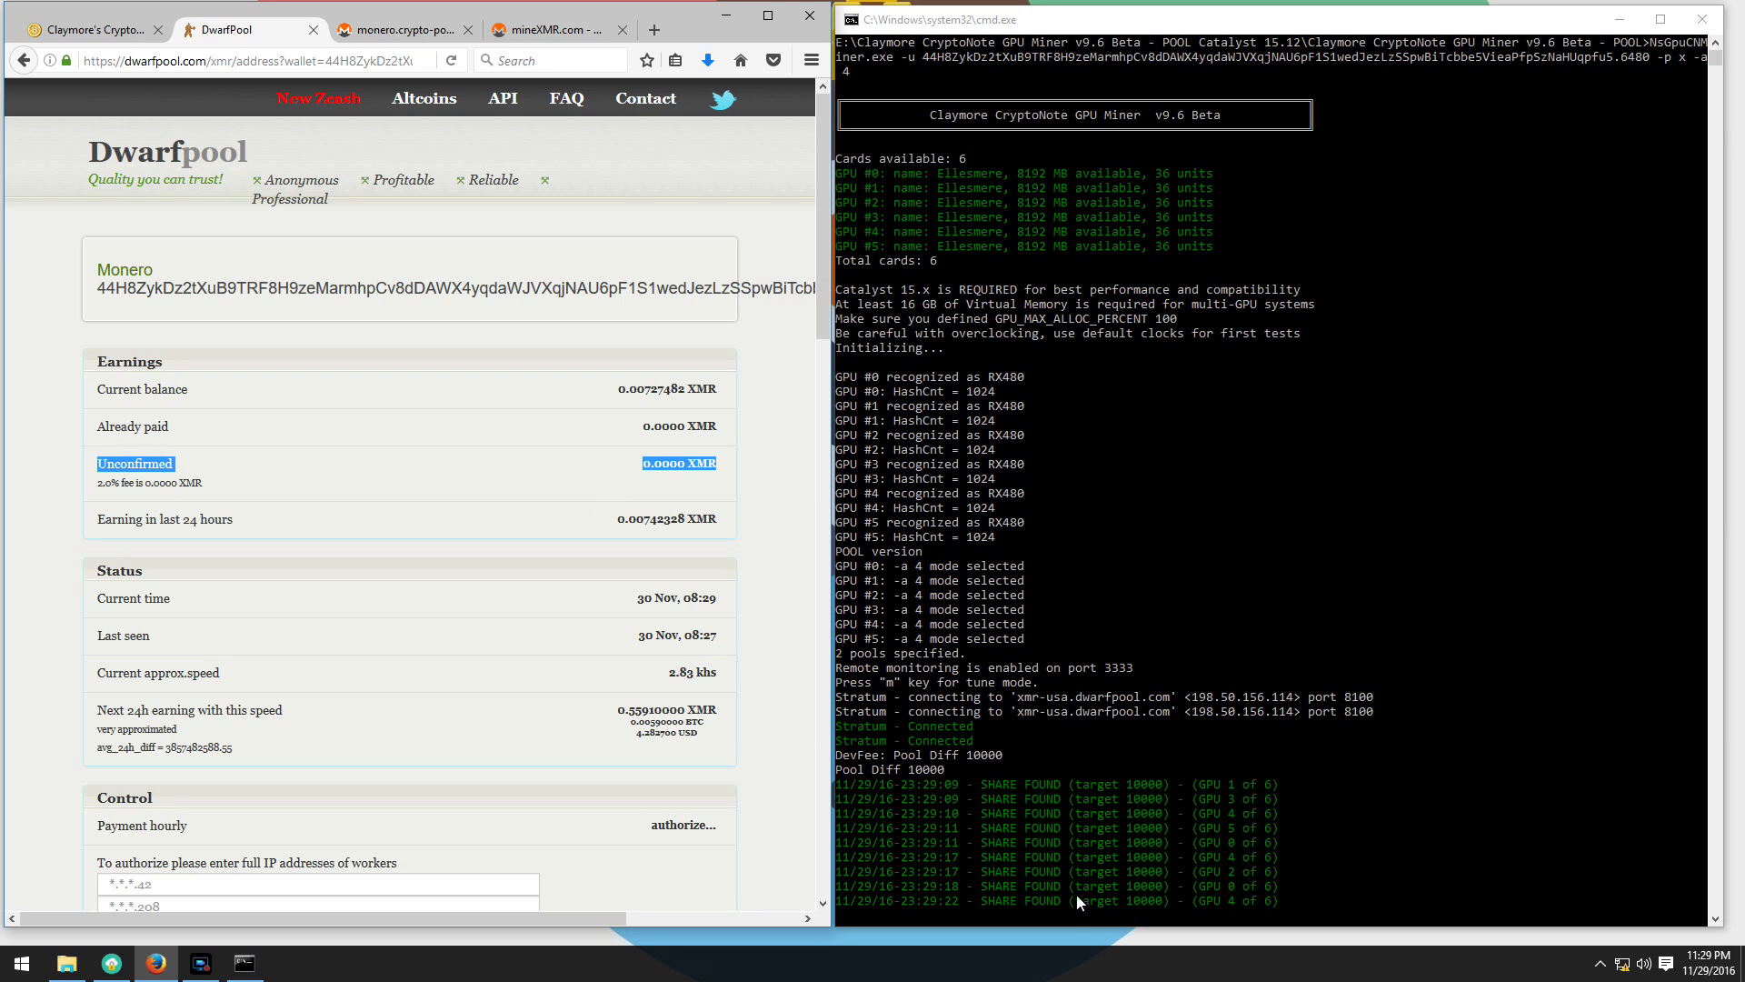
- Review the wallet's 24-hour earnings, mining status, hourly payment authorization and last 10 payouts on the DwarfPool stats page
{"action": "left_click", "coordinate": [389, 537]}
{"action": "triple_click", "coordinate": [389, 537]}
{"action": "left_click", "coordinate": [387, 538]}
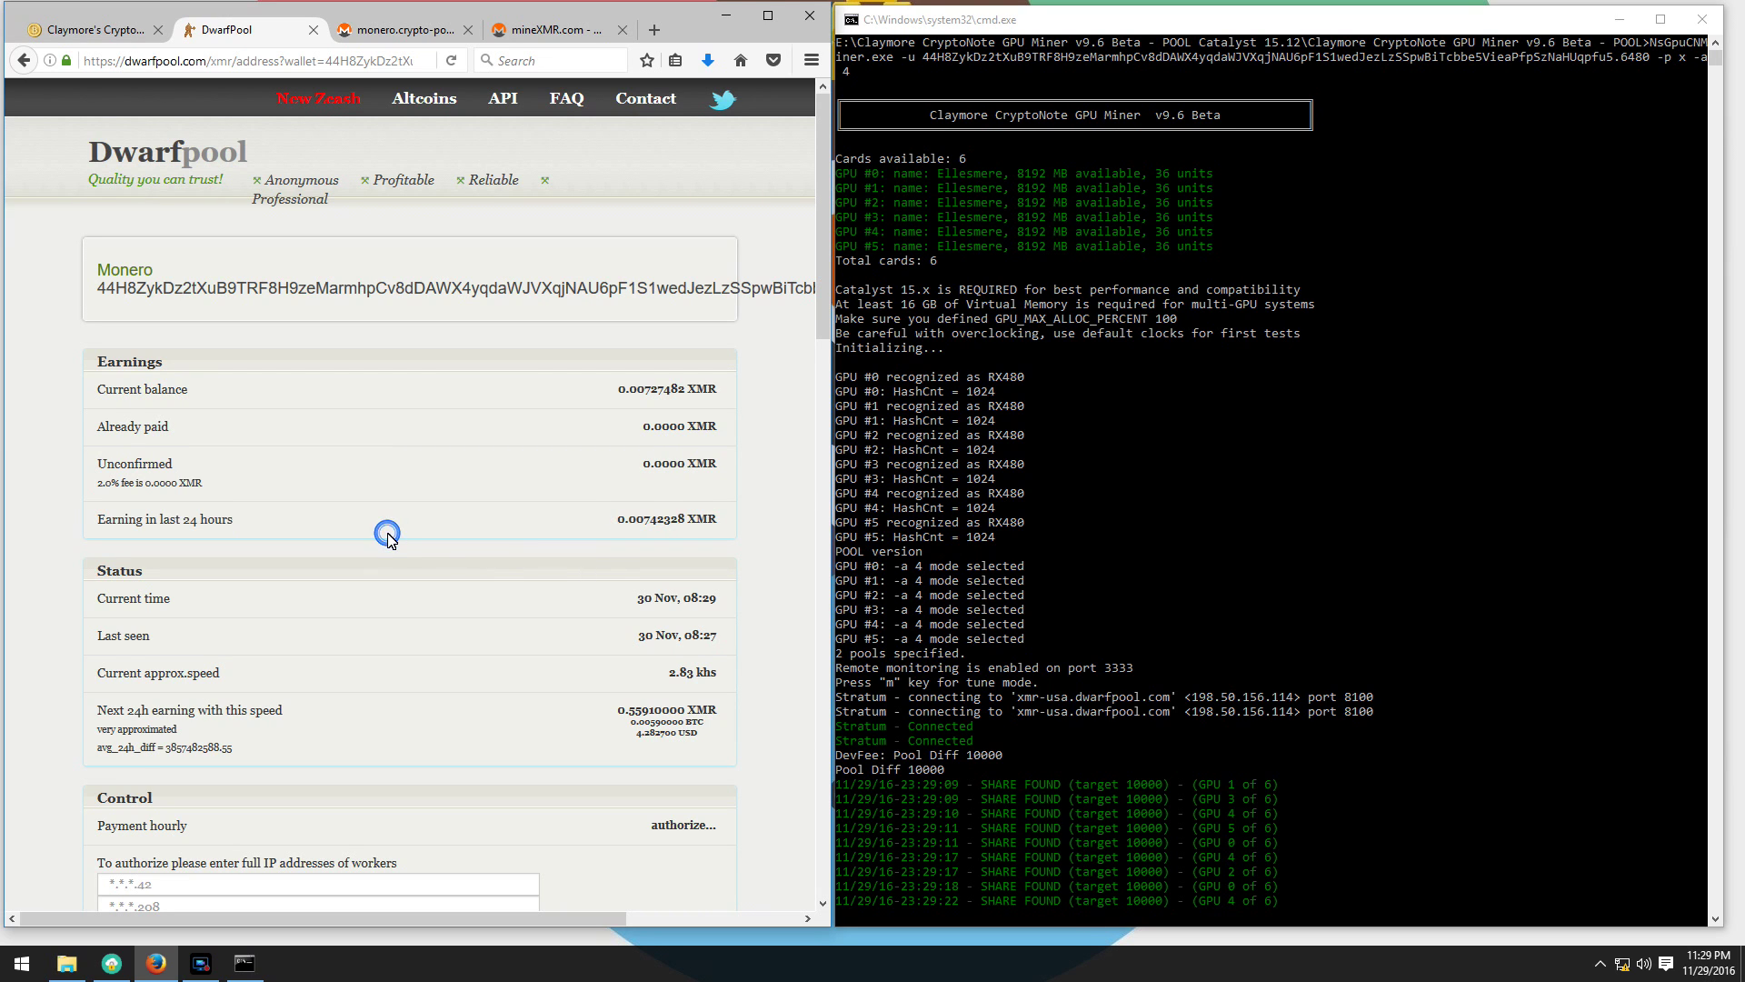
{"action": "scroll", "coordinate": [389, 542], "scroll_direction": "down", "scroll_amount": 1}
{"action": "scroll", "coordinate": [389, 542], "scroll_direction": "down", "scroll_amount": 2}
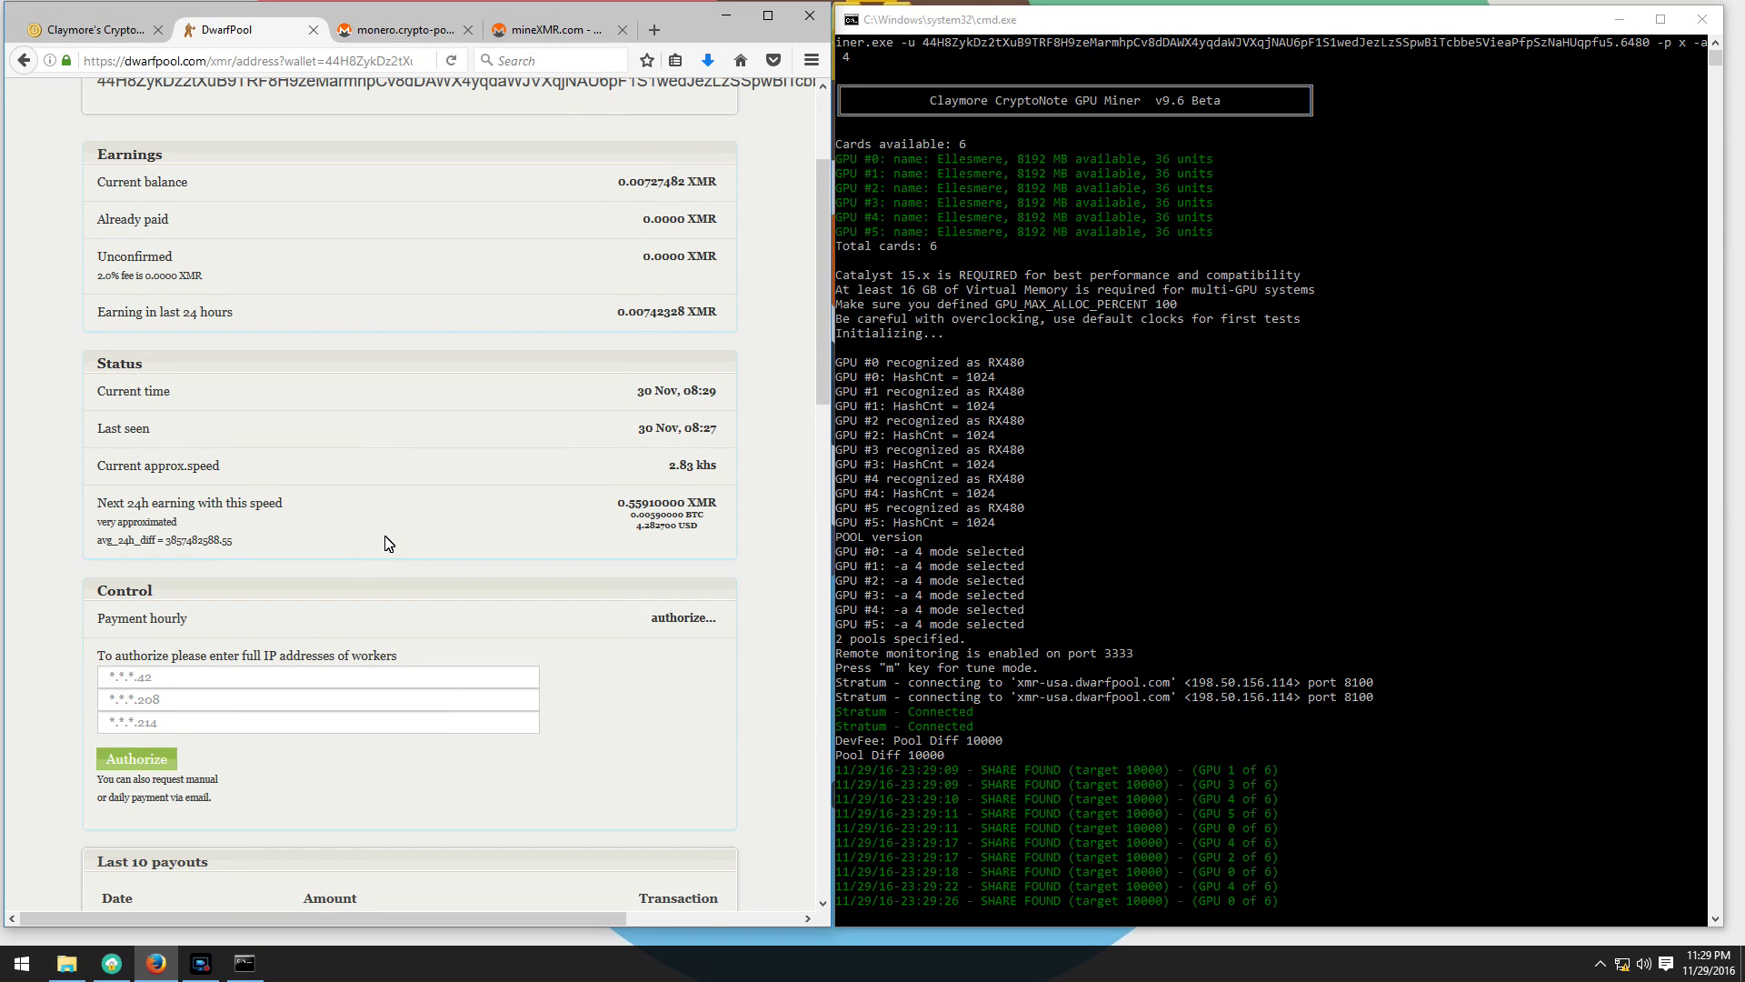
{"action": "scroll", "coordinate": [389, 542], "scroll_direction": "down", "scroll_amount": 1}
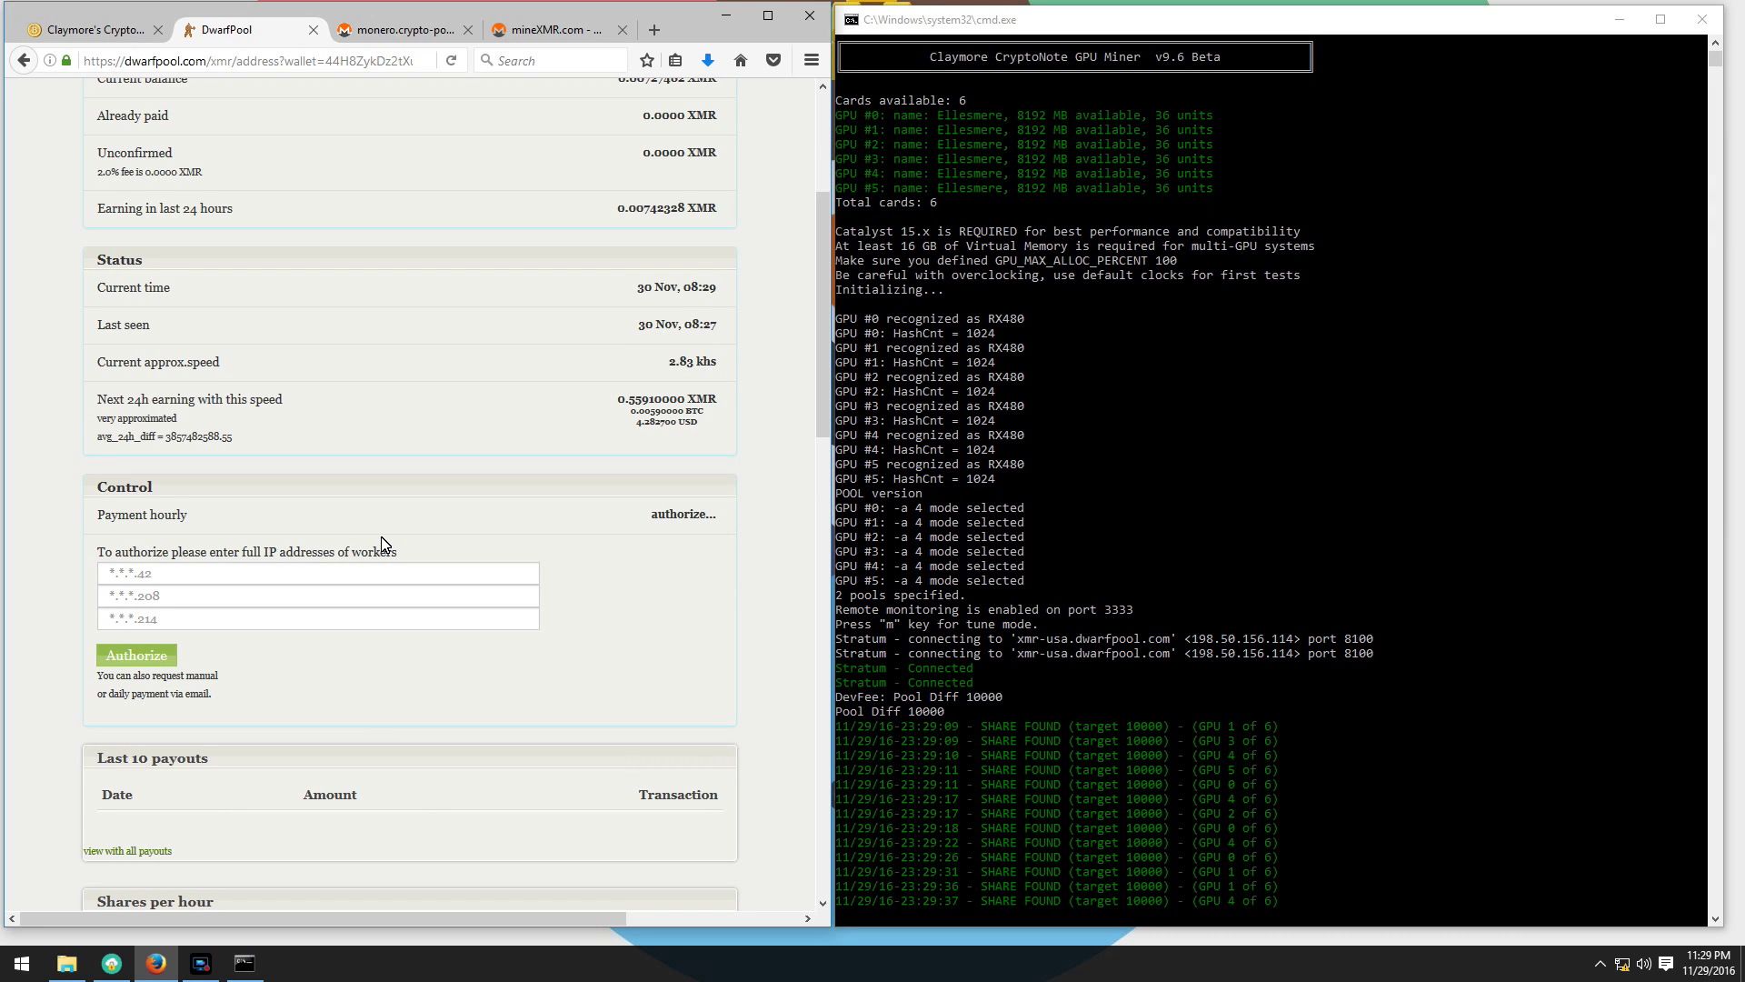
{"action": "scroll", "coordinate": [382, 543], "scroll_direction": "down", "scroll_amount": 2}
{"action": "scroll", "coordinate": [380, 543], "scroll_direction": "down", "scroll_amount": 4}
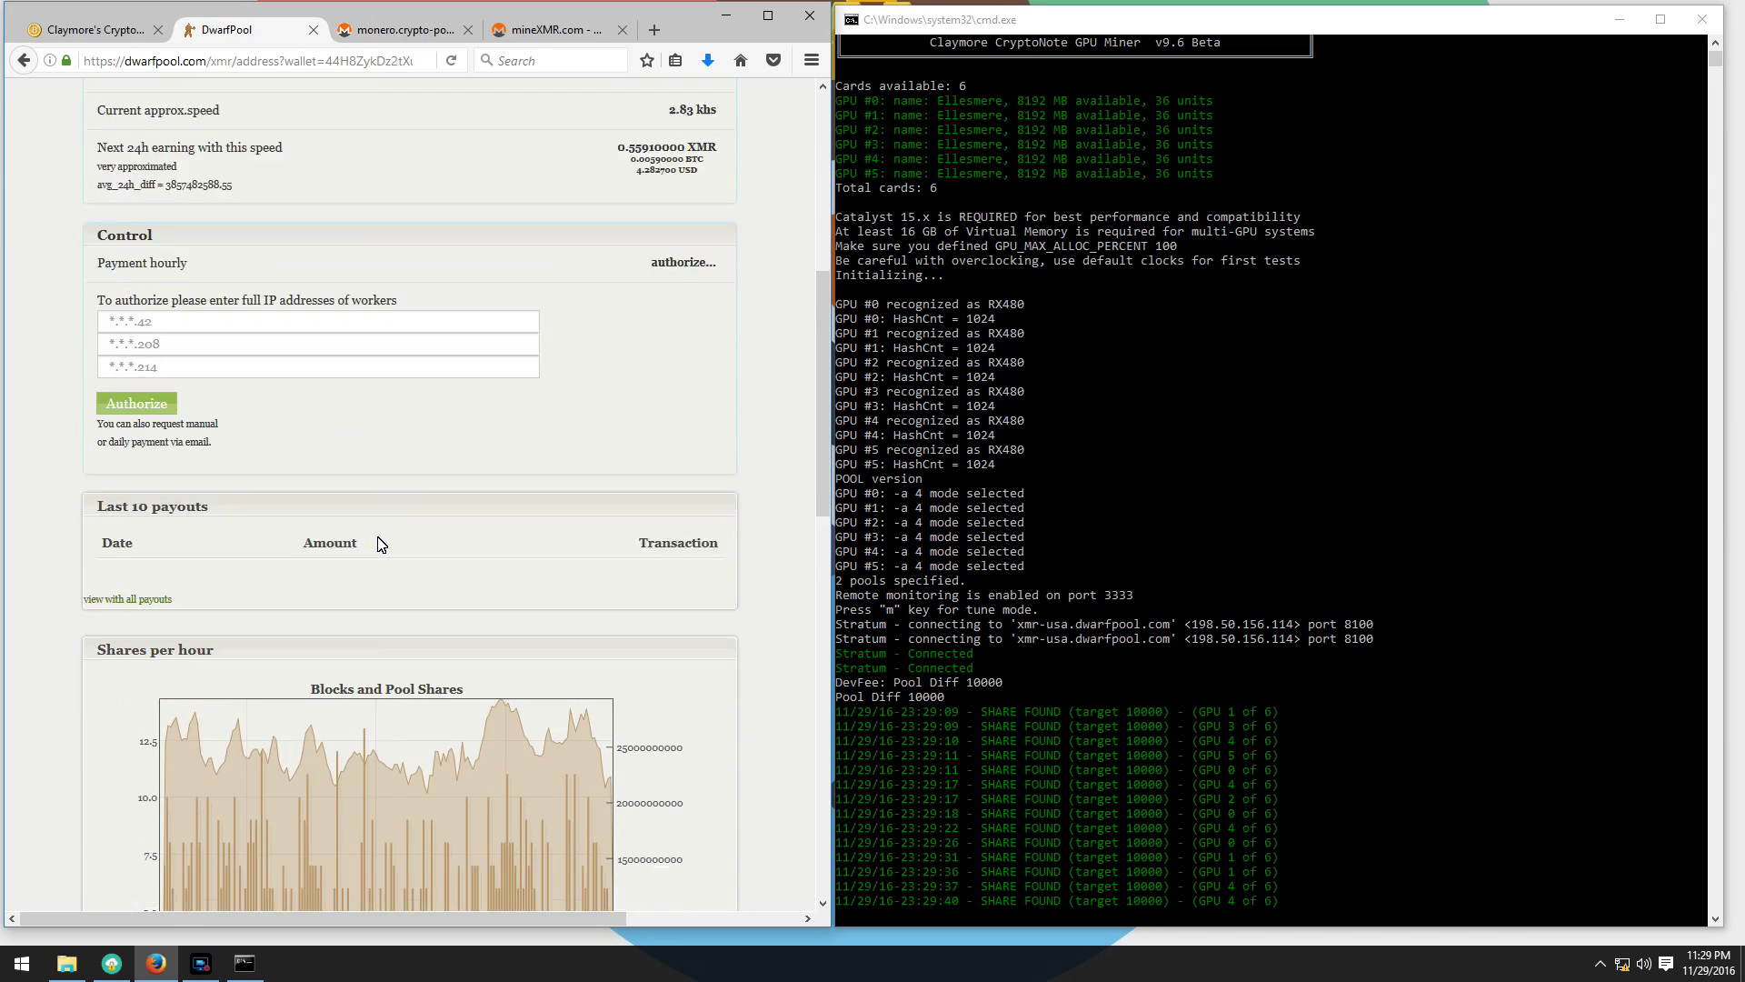
- Examine the Personal Shares chart, highlighting worker 6480 in its legend, and check the shares for the last 50 rounds
{"action": "scroll", "coordinate": [381, 543], "scroll_direction": "down", "scroll_amount": 8}
{"action": "scroll", "coordinate": [377, 543], "scroll_direction": "up", "scroll_amount": 5}
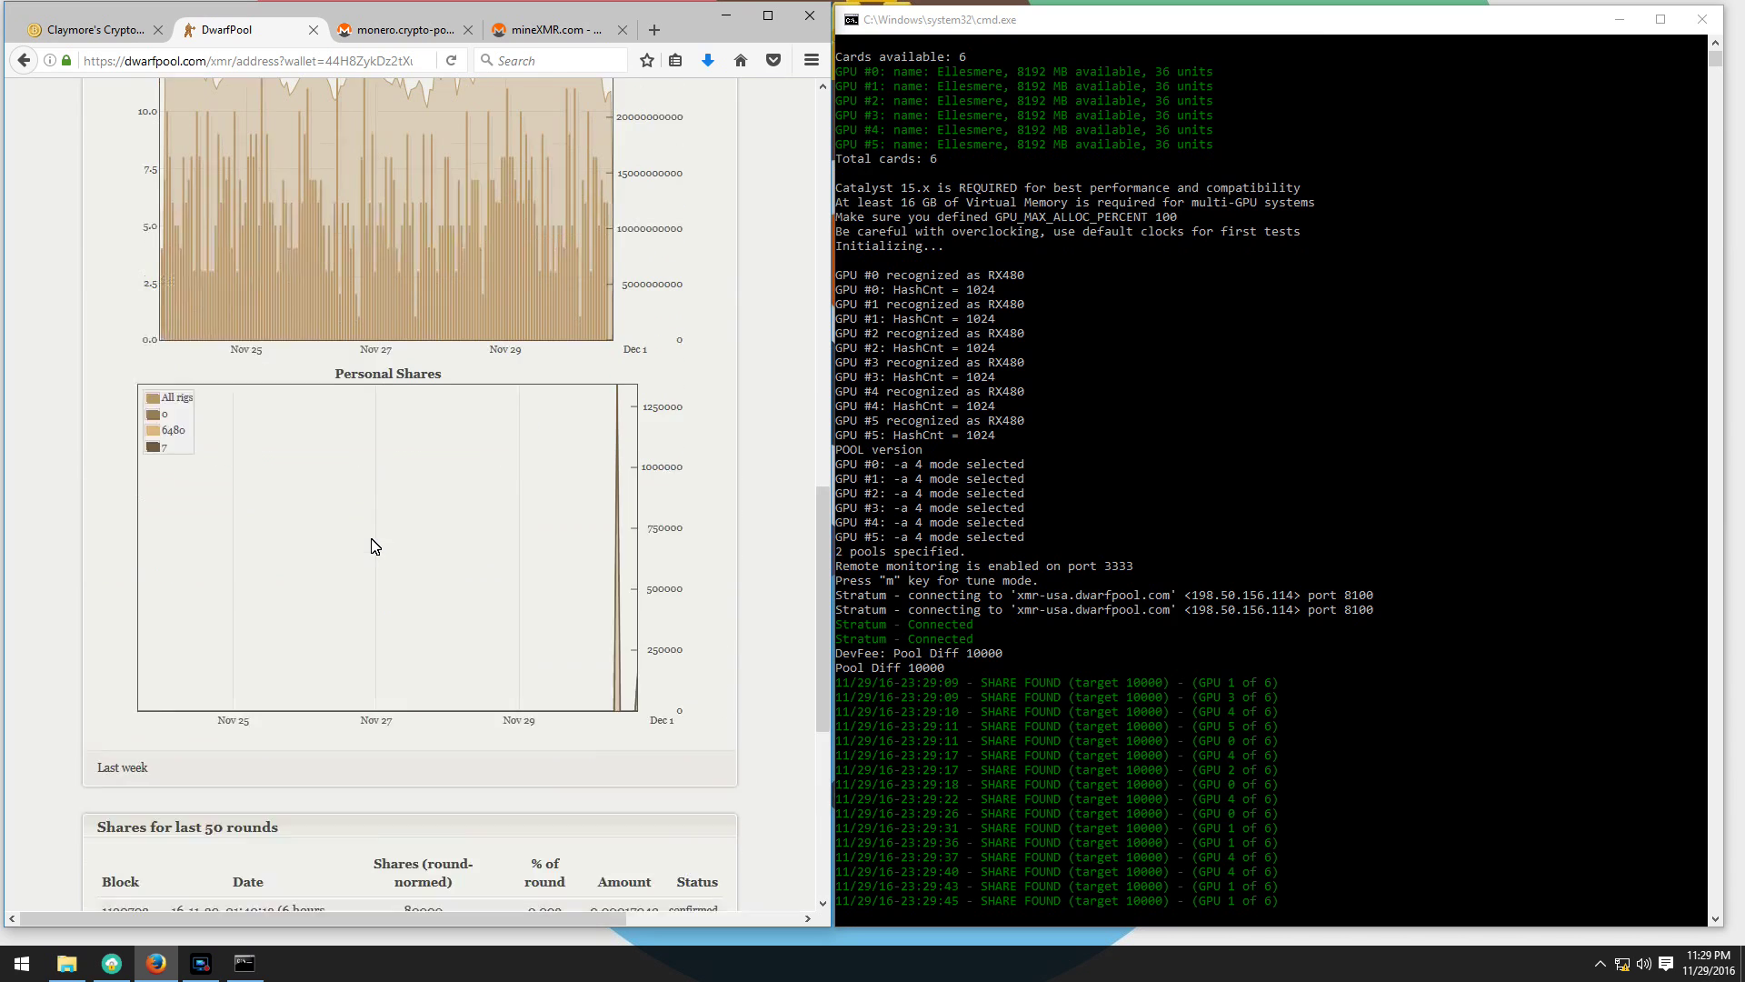
{"action": "double_click", "coordinate": [173, 539]}
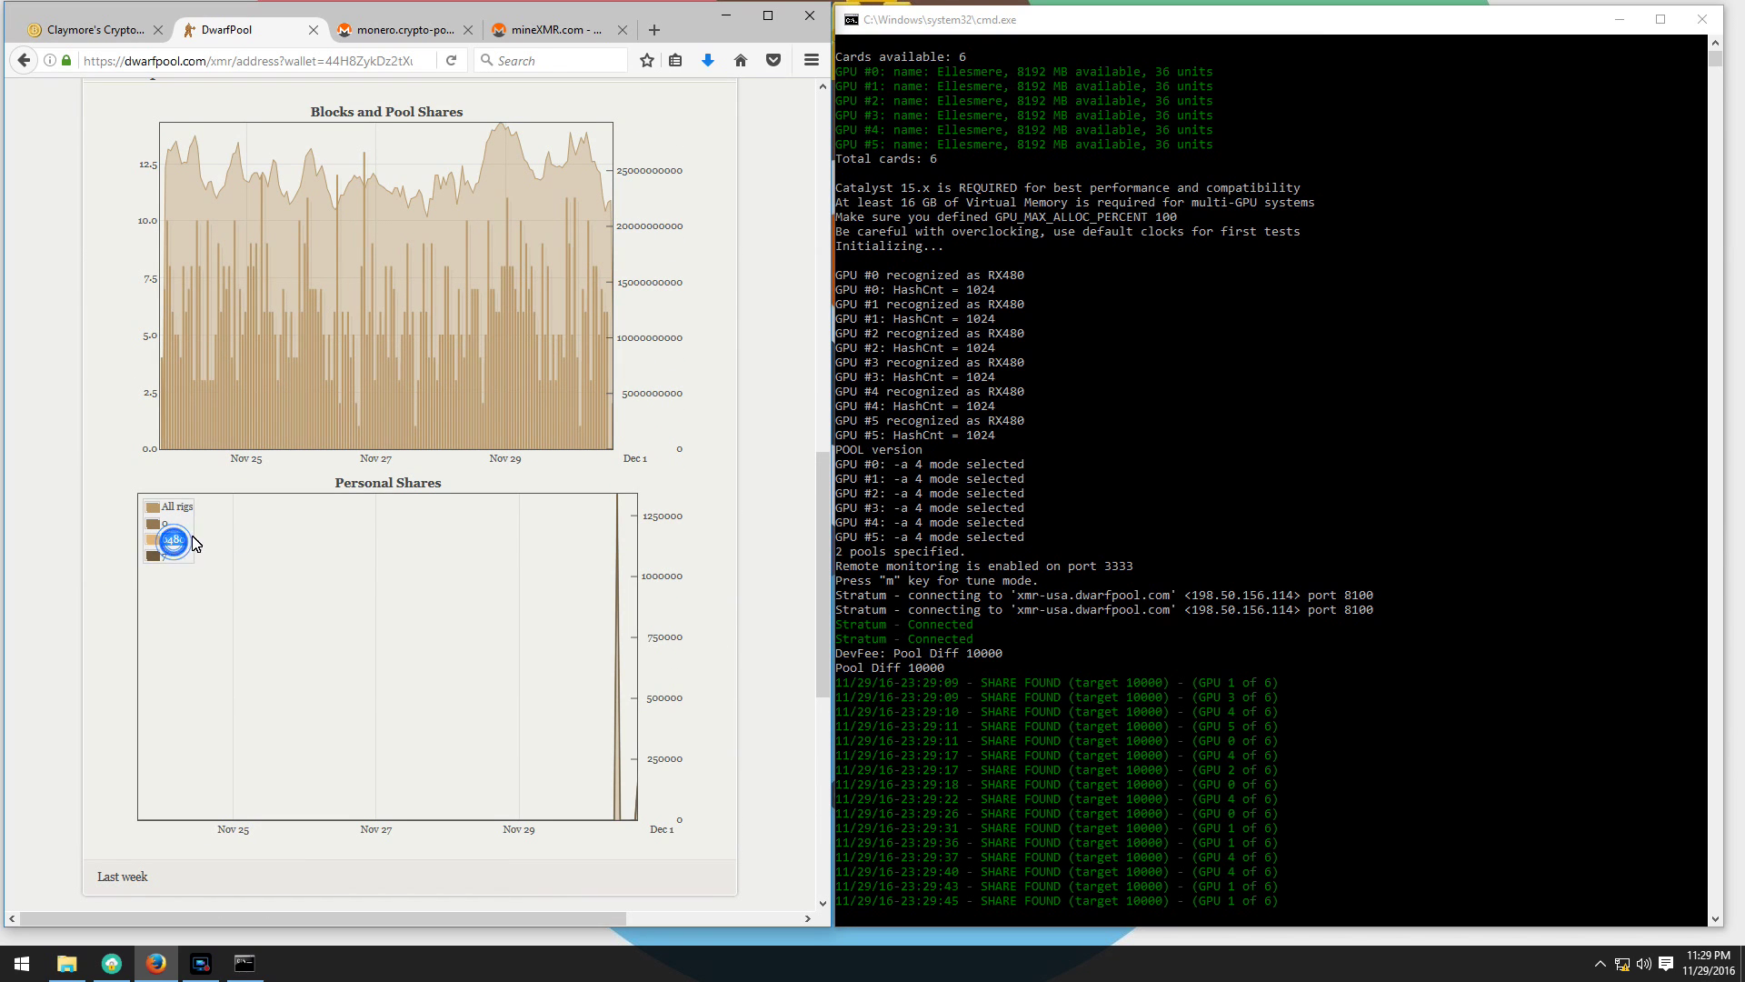
{"action": "scroll", "coordinate": [255, 622], "scroll_direction": "down", "scroll_amount": 2}
{"action": "scroll", "coordinate": [254, 622], "scroll_direction": "down", "scroll_amount": 3}
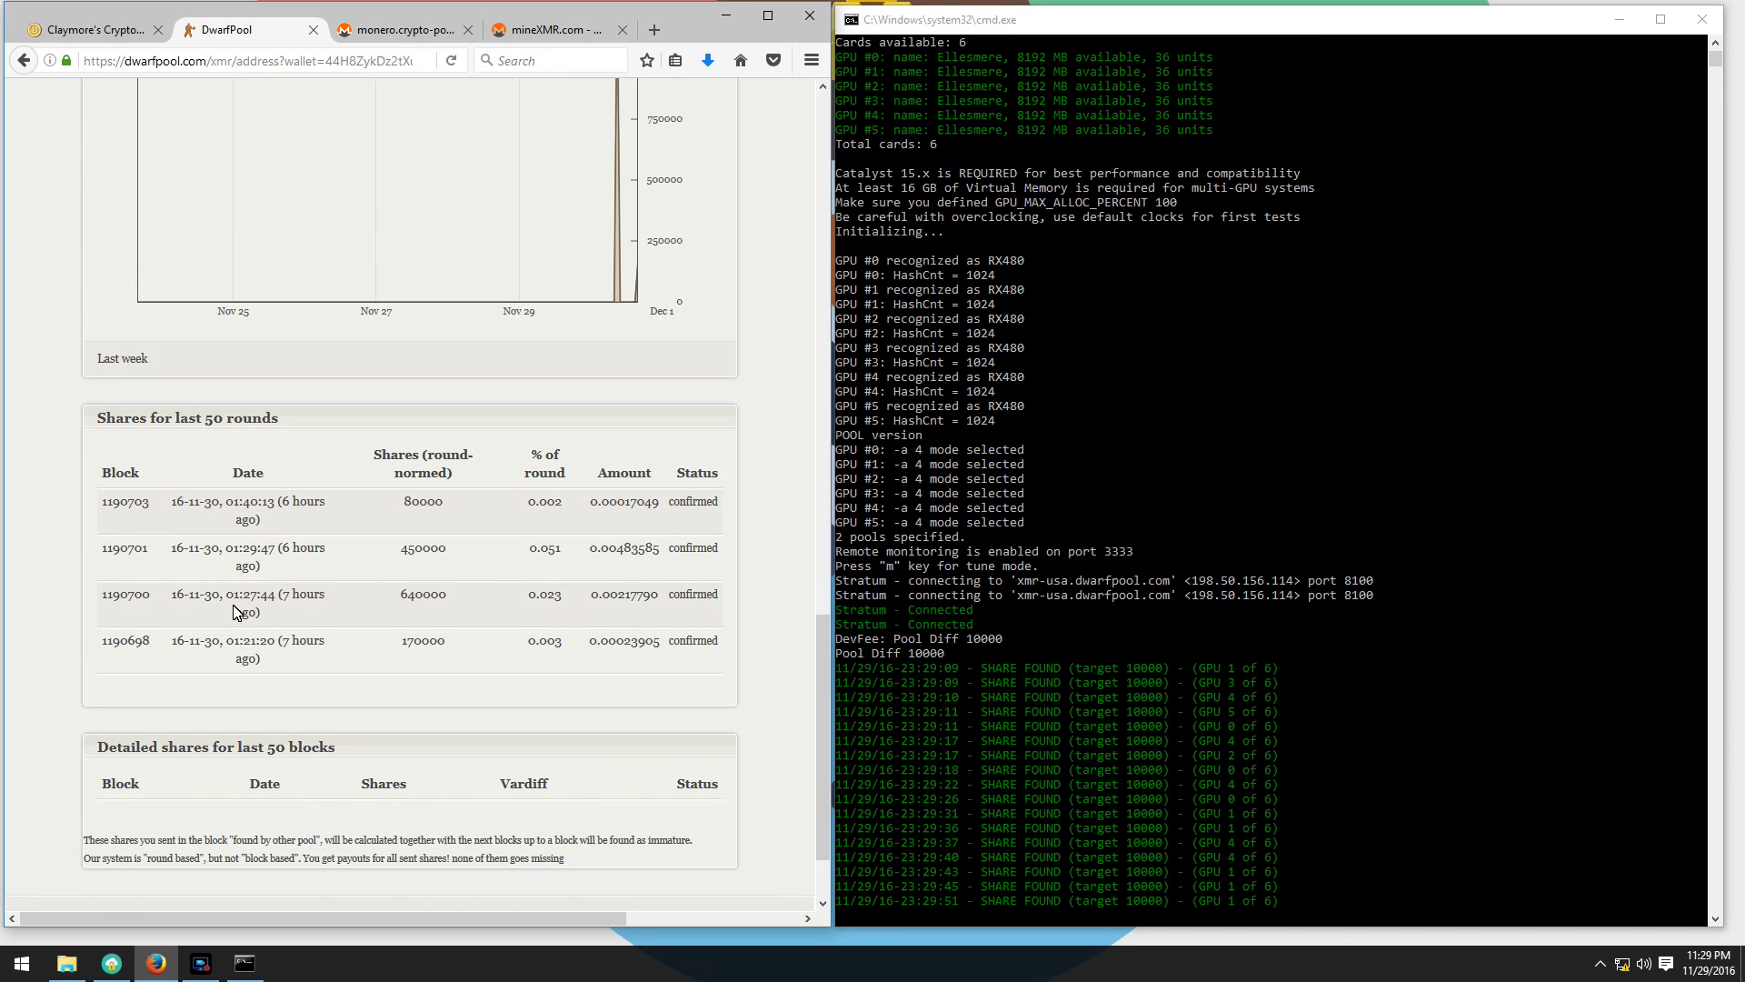
{"action": "scroll", "coordinate": [235, 611], "scroll_direction": "down", "scroll_amount": 2}
- Go over the wallet's earnings, status and share charts once more, ending back at the Earnings section
{"action": "scroll", "coordinate": [234, 611], "scroll_direction": "up", "scroll_amount": 12}
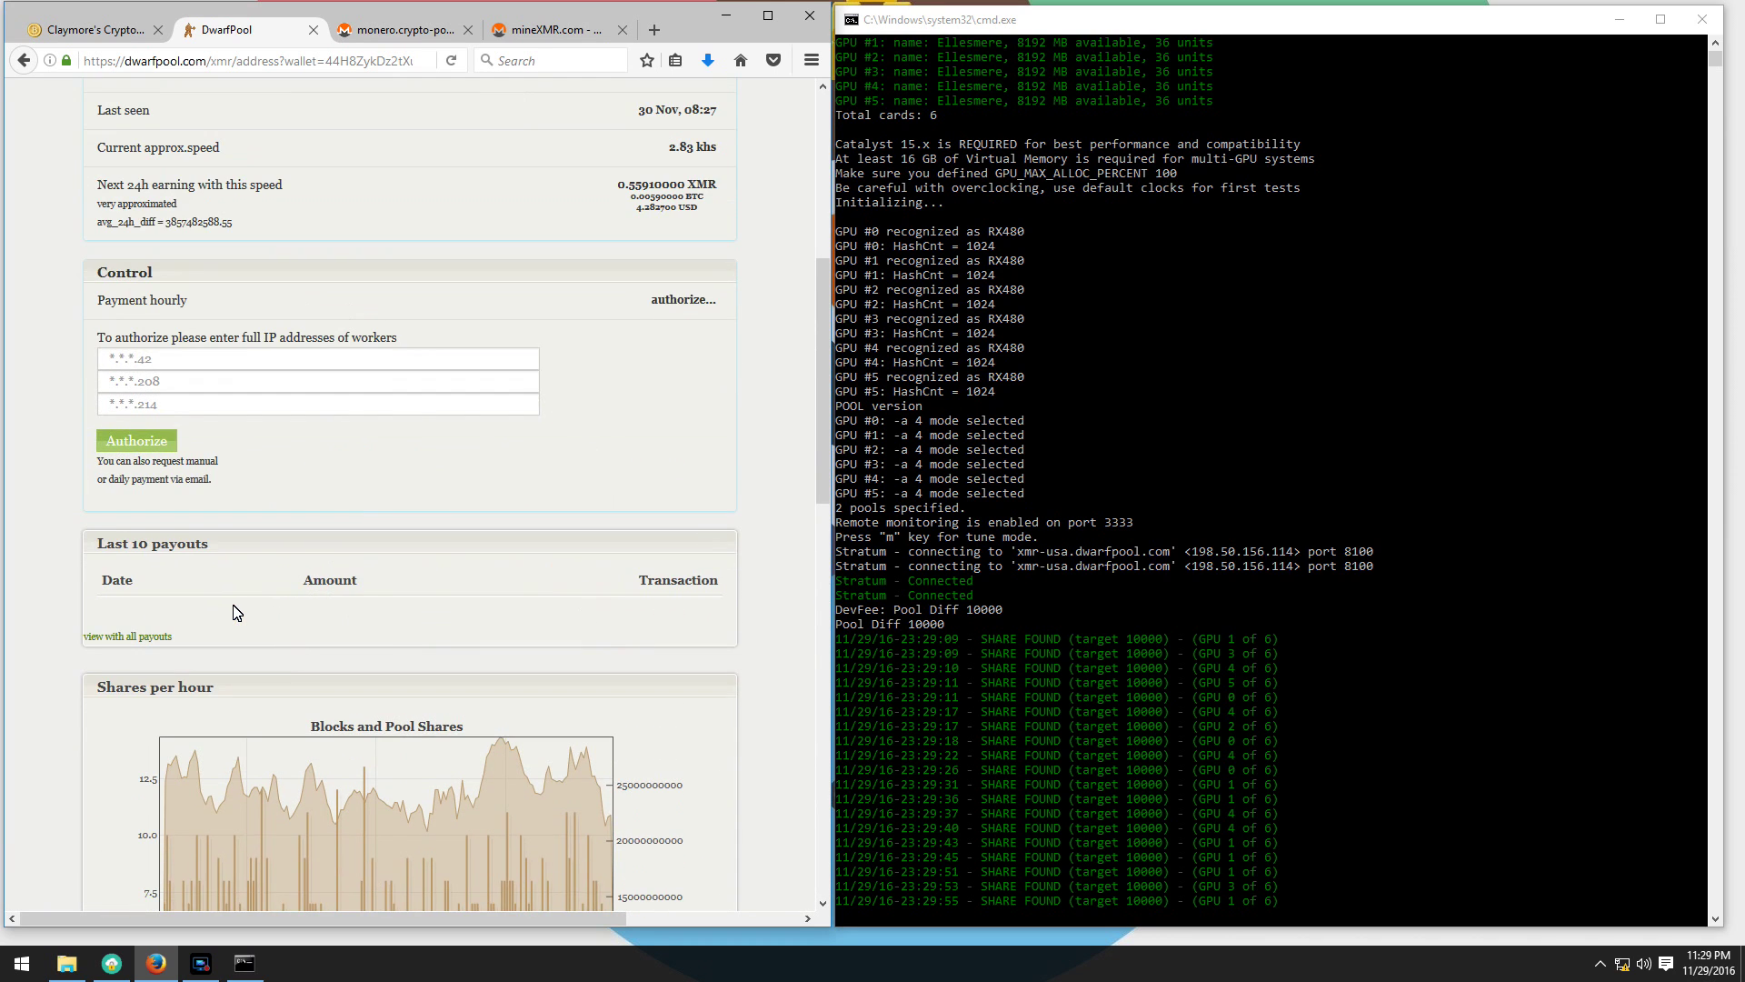
{"action": "scroll", "coordinate": [235, 611], "scroll_direction": "up", "scroll_amount": 5}
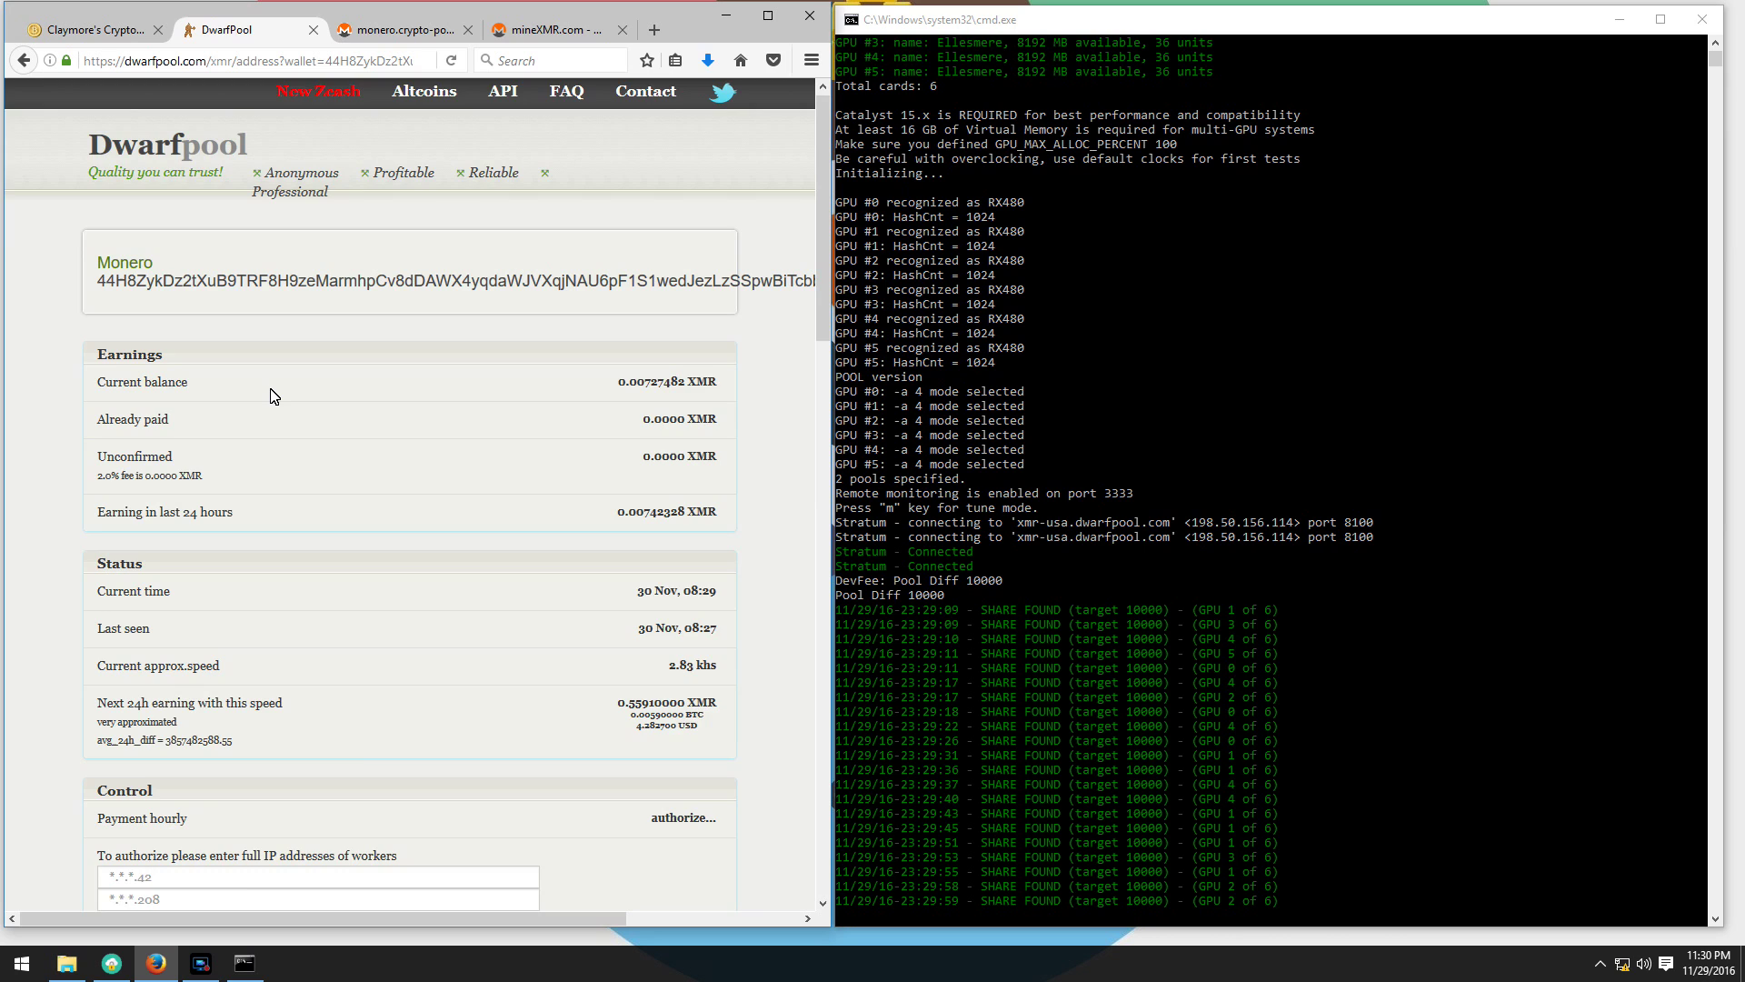
{"action": "scroll", "coordinate": [274, 395], "scroll_direction": "down", "scroll_amount": 2}
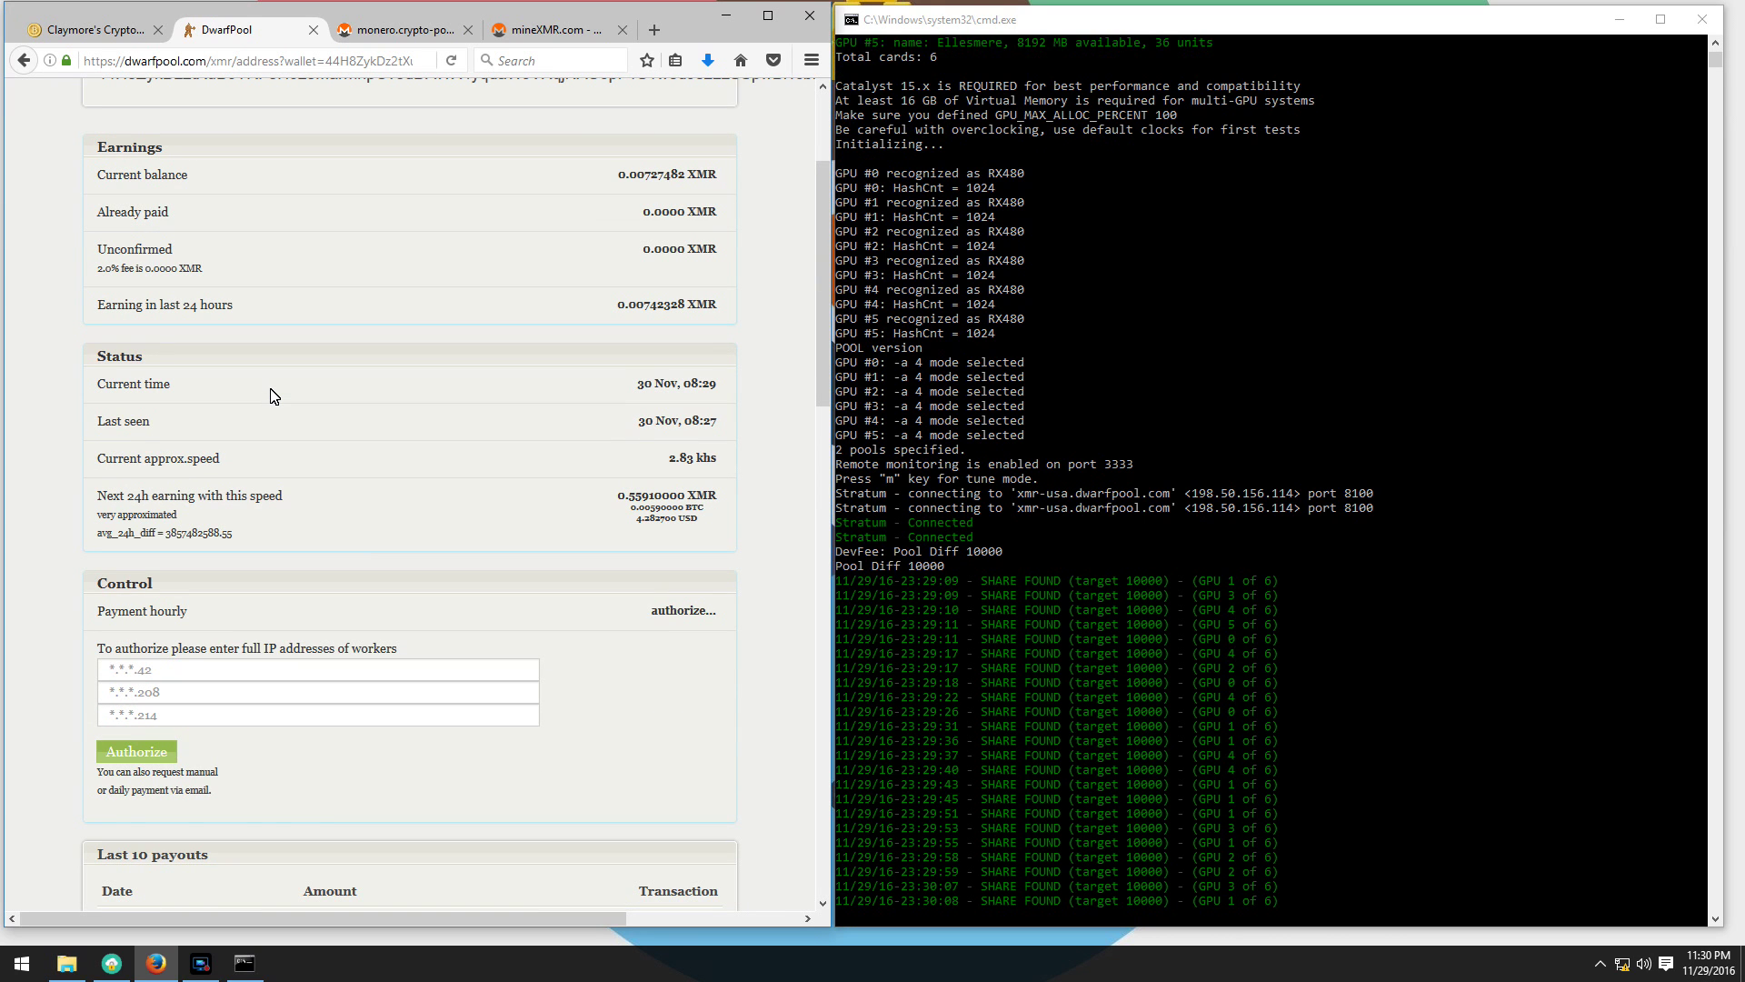
{"action": "scroll", "coordinate": [273, 396], "scroll_direction": "down", "scroll_amount": 8}
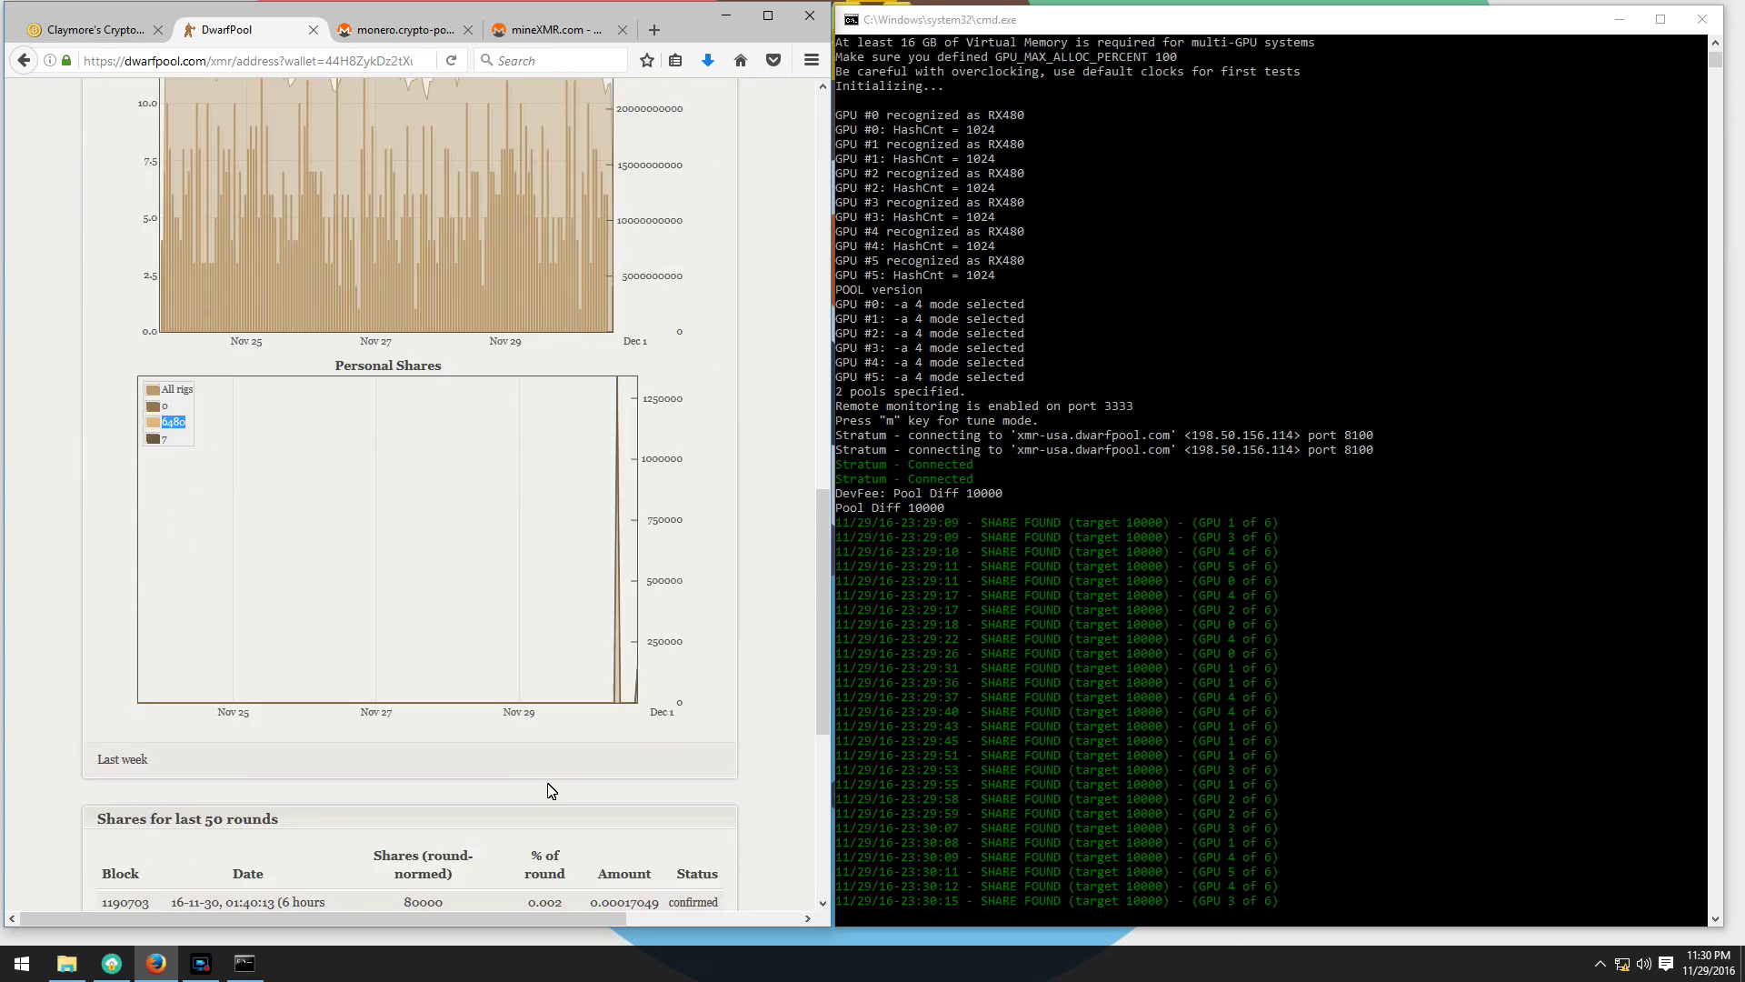
{"action": "scroll", "coordinate": [779, 694], "scroll_direction": "up", "scroll_amount": 12}
{"action": "scroll", "coordinate": [799, 421], "scroll_direction": "down", "scroll_amount": 7}
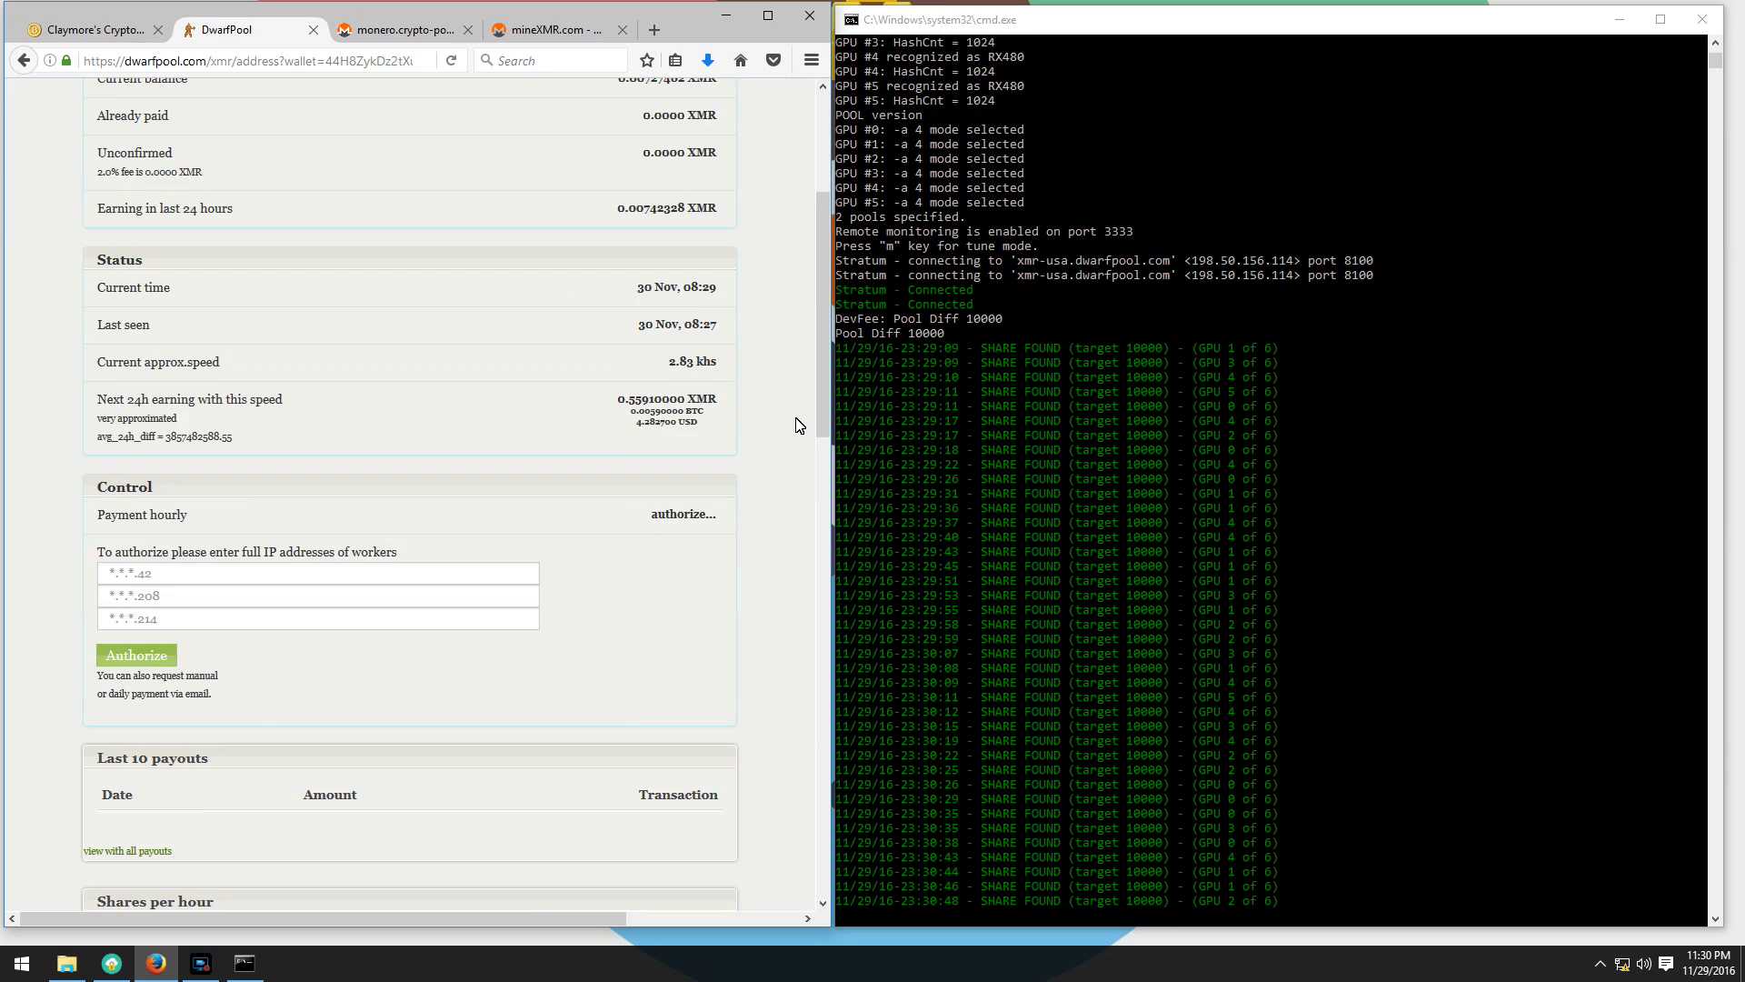
{"action": "scroll", "coordinate": [799, 420], "scroll_direction": "up", "scroll_amount": 7}
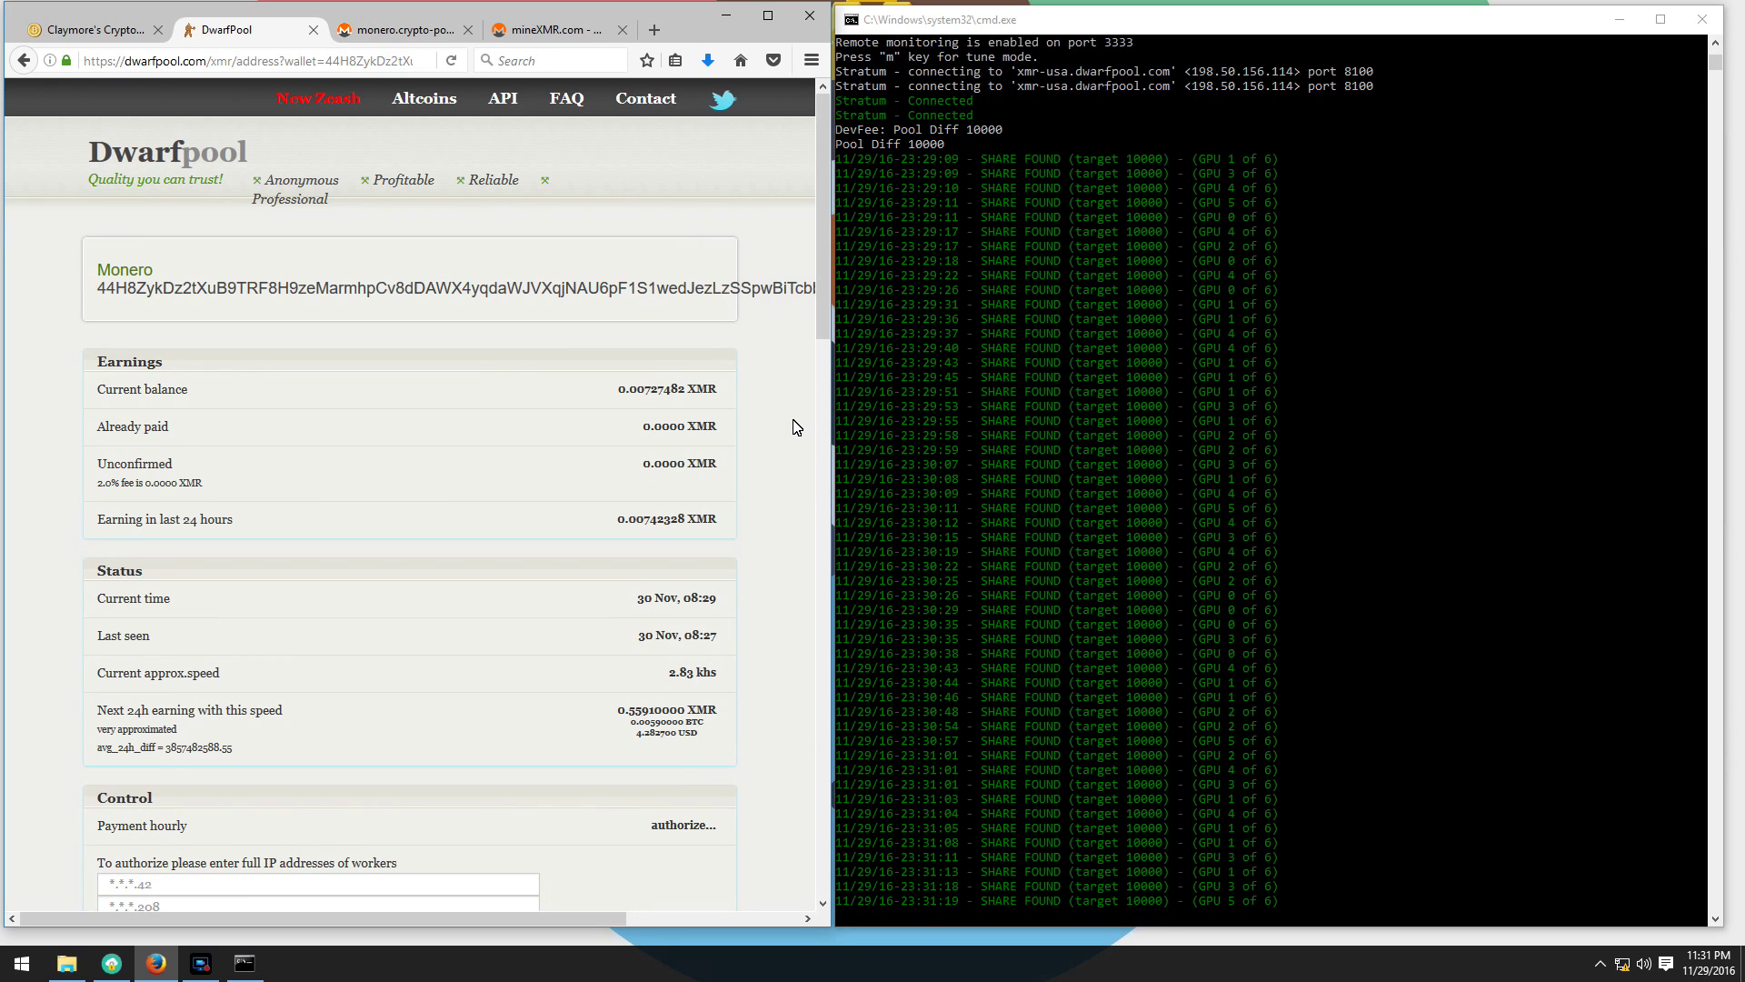